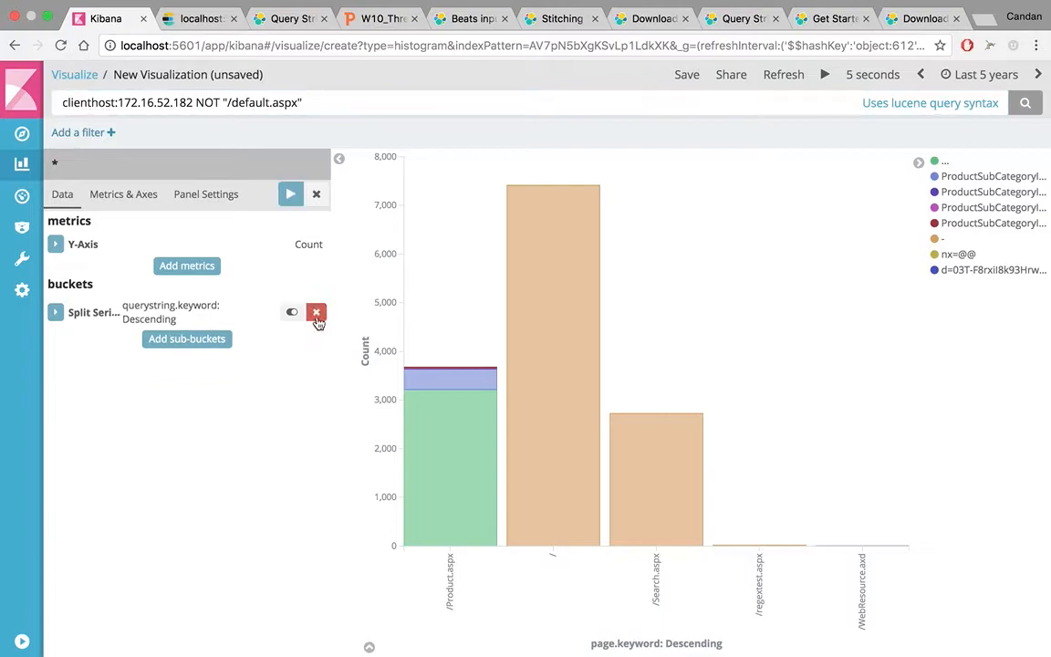
- Remove the page.keyword X-Axis and querystring.keyword Split Series buckets from the chart and apply the changes
{"action": "left_click", "coordinate": [316, 199]}
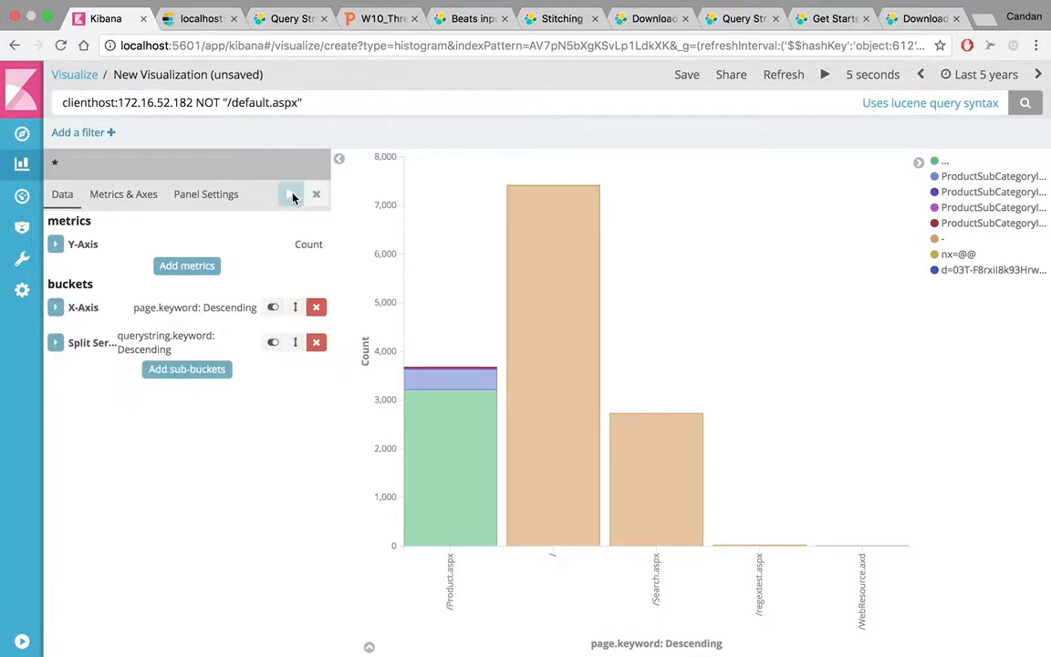
{"action": "left_click", "coordinate": [316, 307]}
{"action": "left_click", "coordinate": [316, 307]}
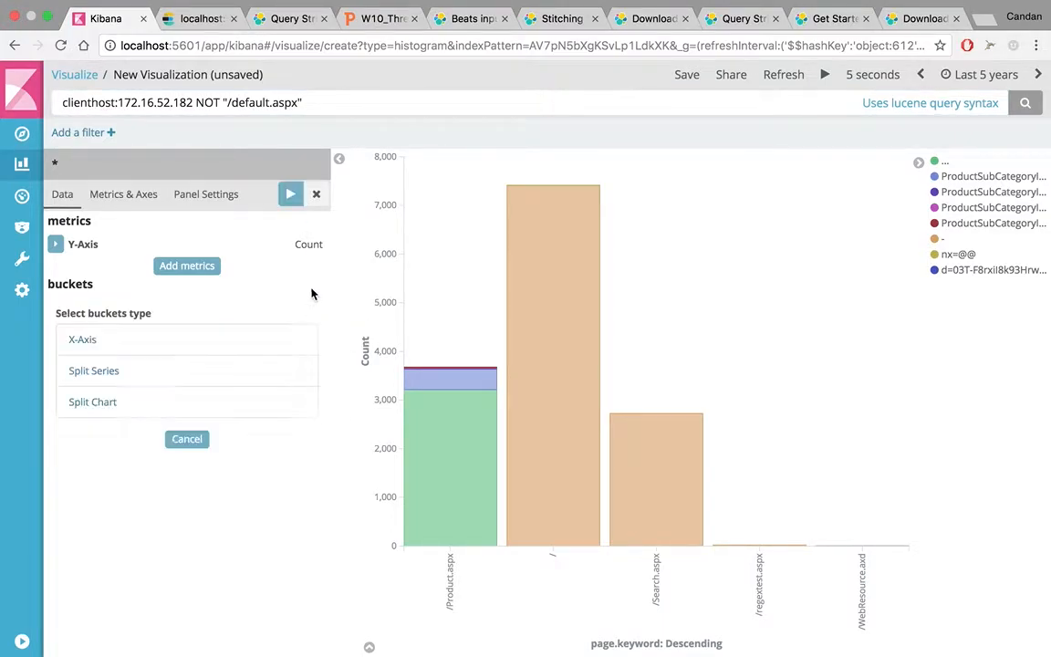
{"action": "left_click", "coordinate": [288, 195]}
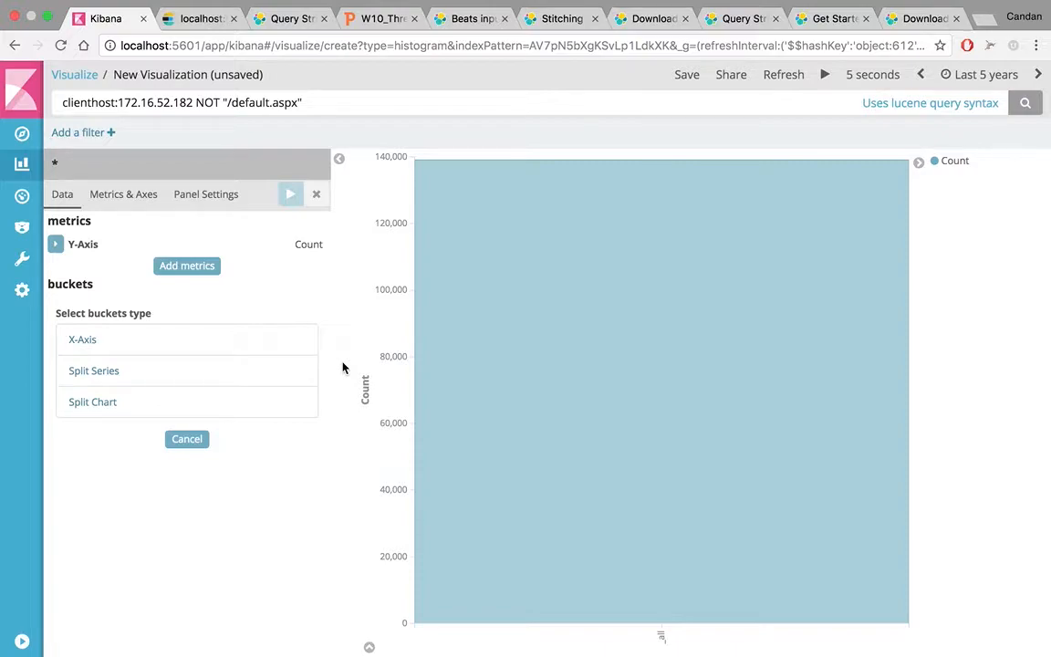
- Remove the NOT "/default.aspx" exclusion from the query and rerun it with only clienthost:172.16.52.182
{"action": "left_click_drag", "start_coordinate": [196, 102], "coordinate": [394, 100]}
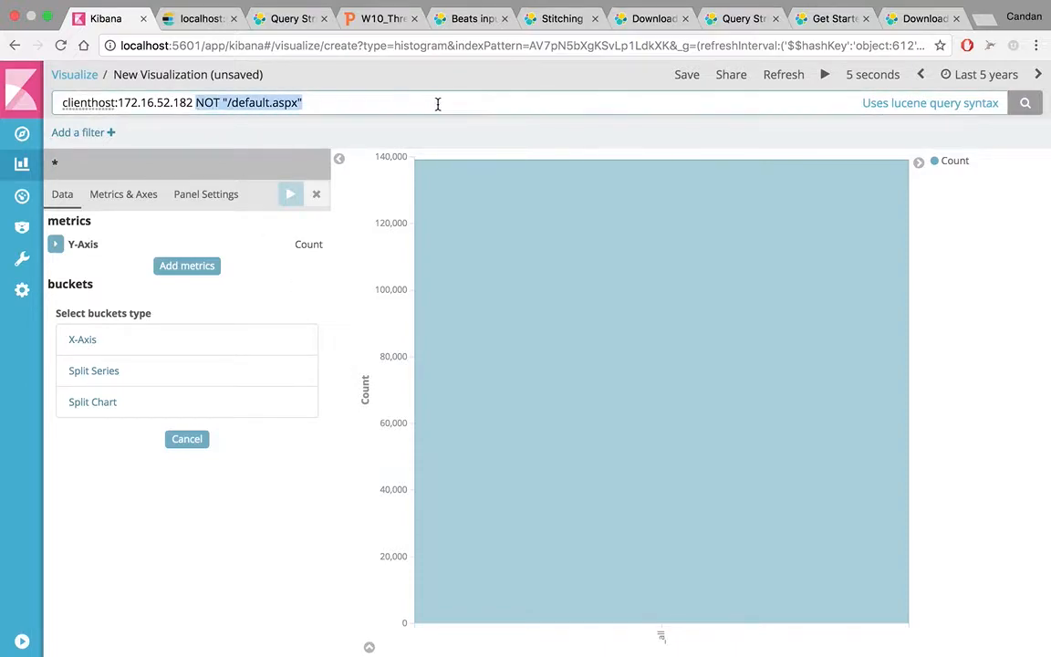
{"action": "key", "text": "BackSpace"}
{"action": "key", "text": "BackSpace"}
{"action": "key", "text": "Return"}
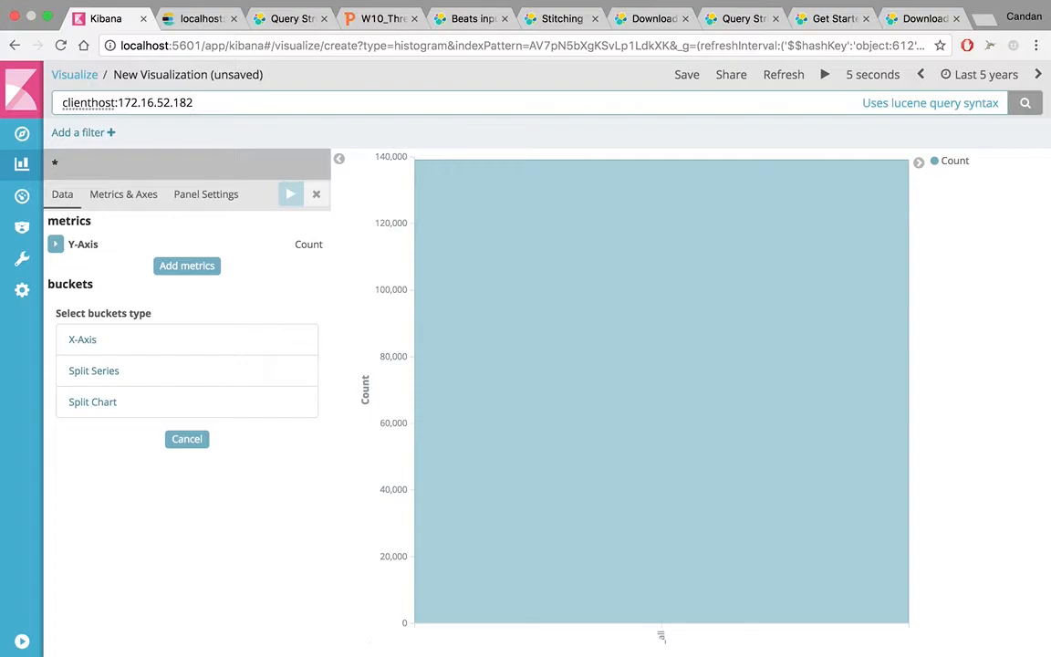
{"action": "mouse_move", "coordinate": [664, 357]}
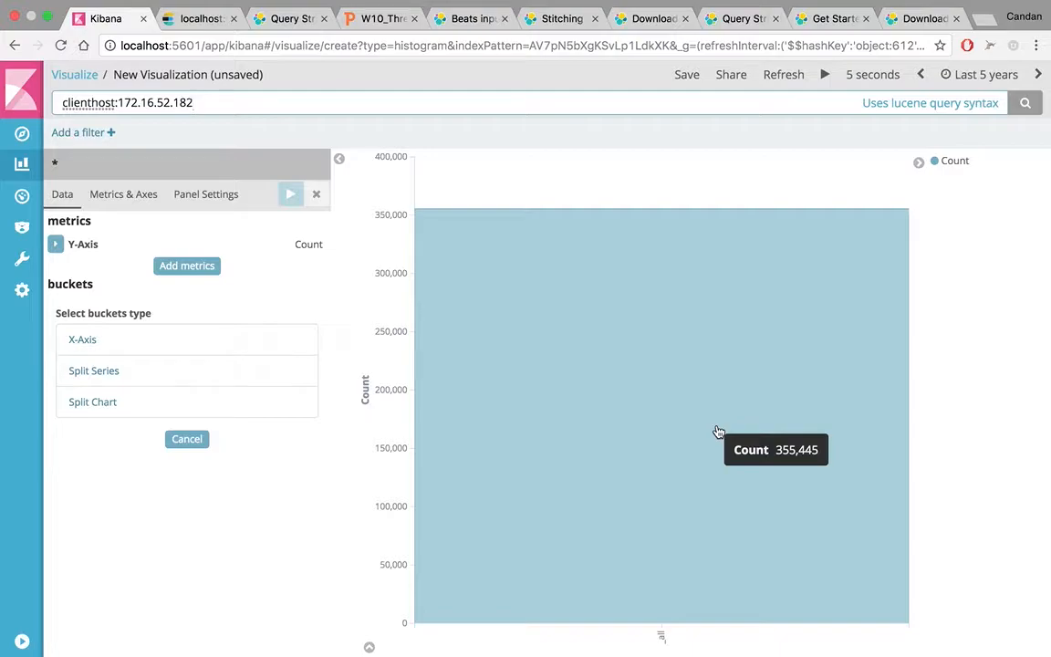
- Add an X-Axis bucket with a Terms aggregation on page.keyword and apply it to the chart
{"action": "left_click", "coordinate": [70, 343]}
{"action": "left_click", "coordinate": [127, 350]}
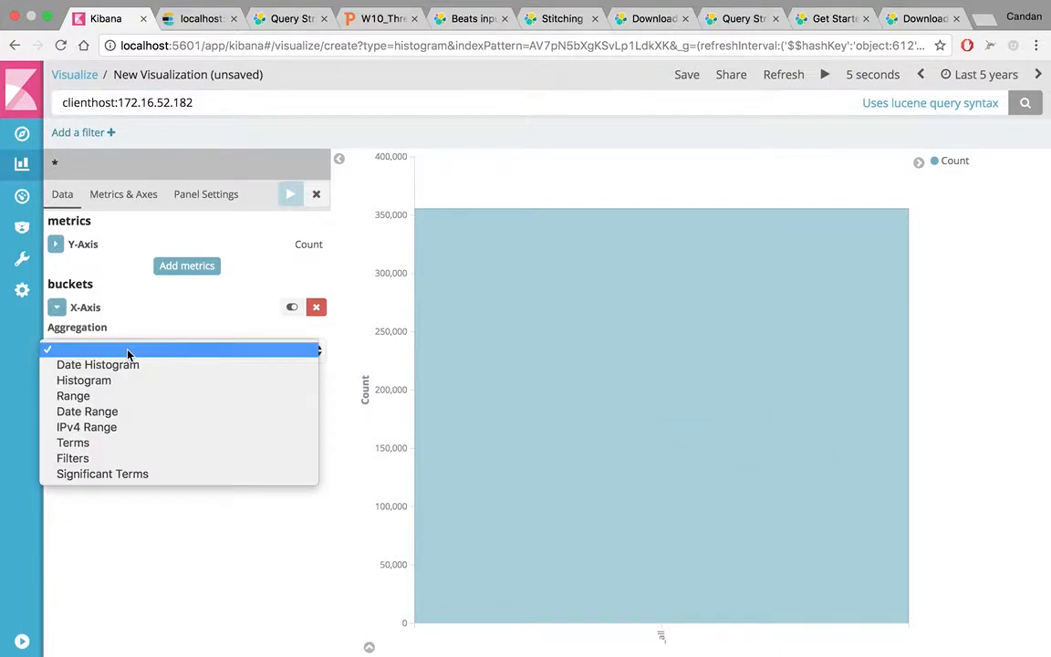
{"action": "left_click", "coordinate": [136, 443]}
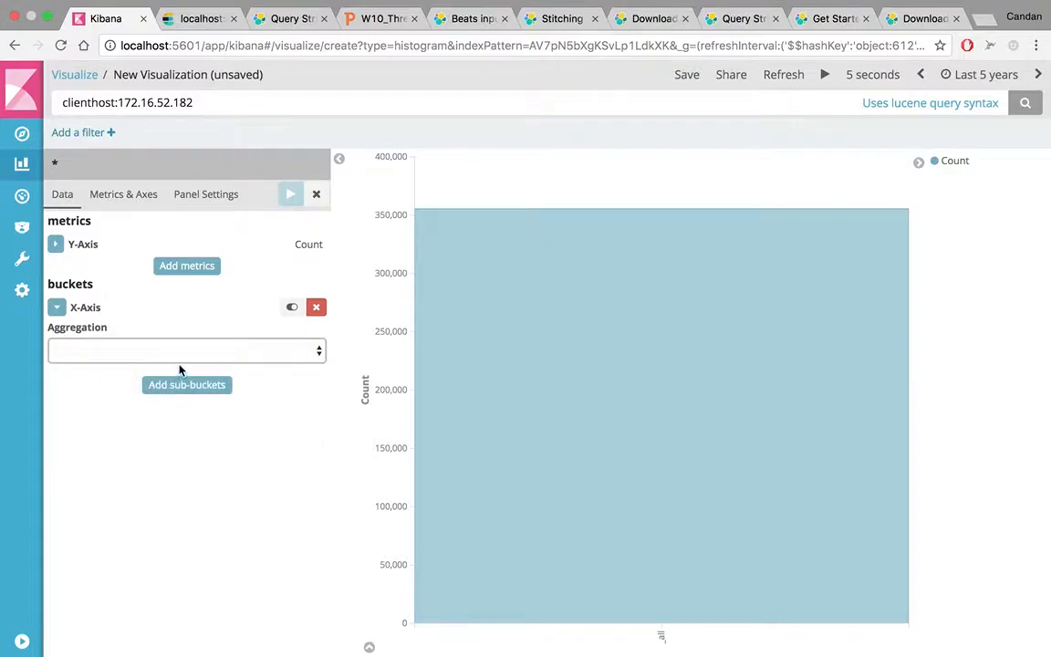
{"action": "left_click", "coordinate": [160, 410]}
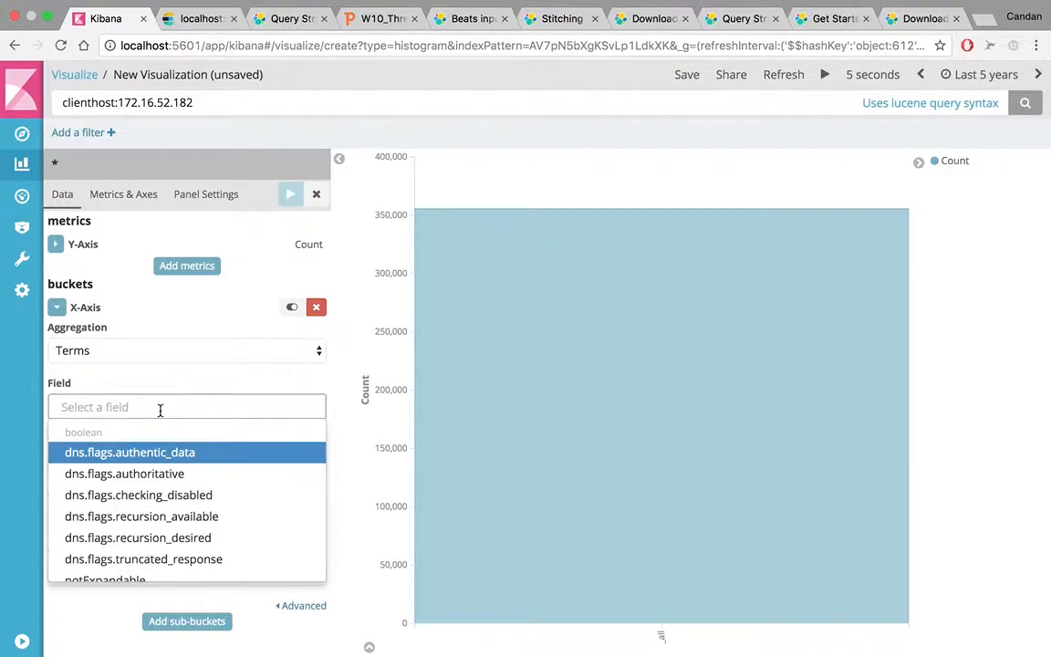
{"action": "type", "text": "page"}
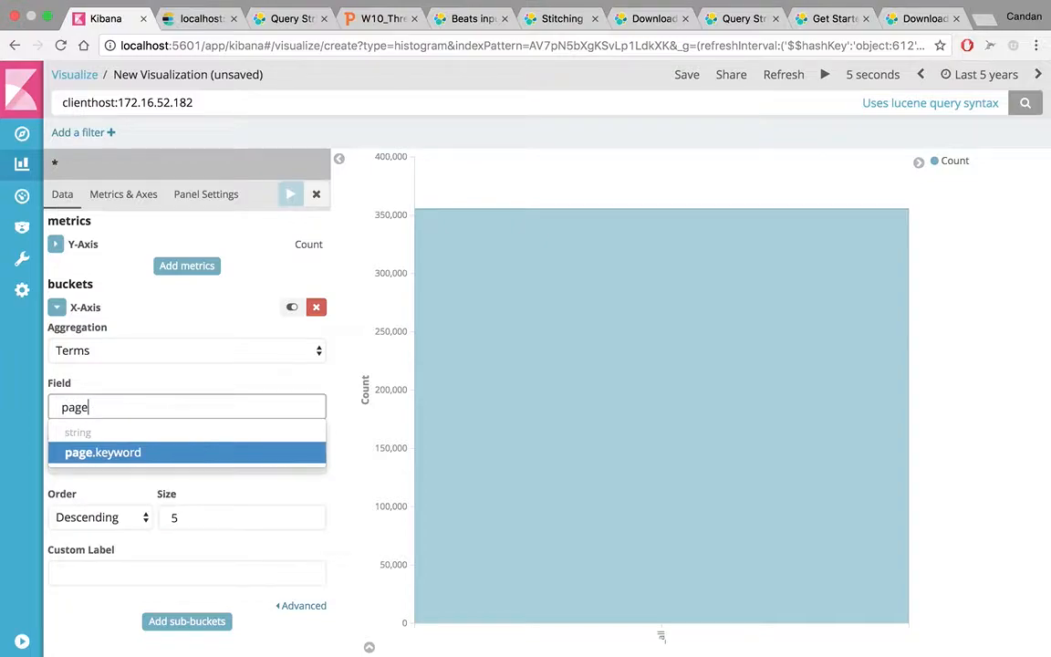
{"action": "left_click", "coordinate": [148, 453]}
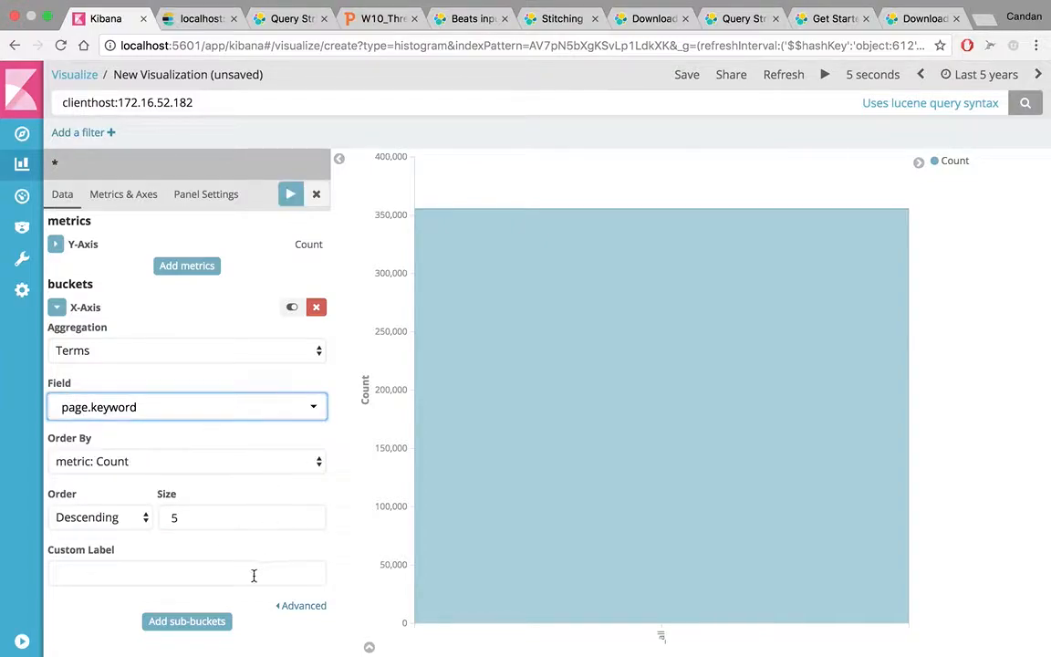
{"action": "left_click", "coordinate": [290, 194]}
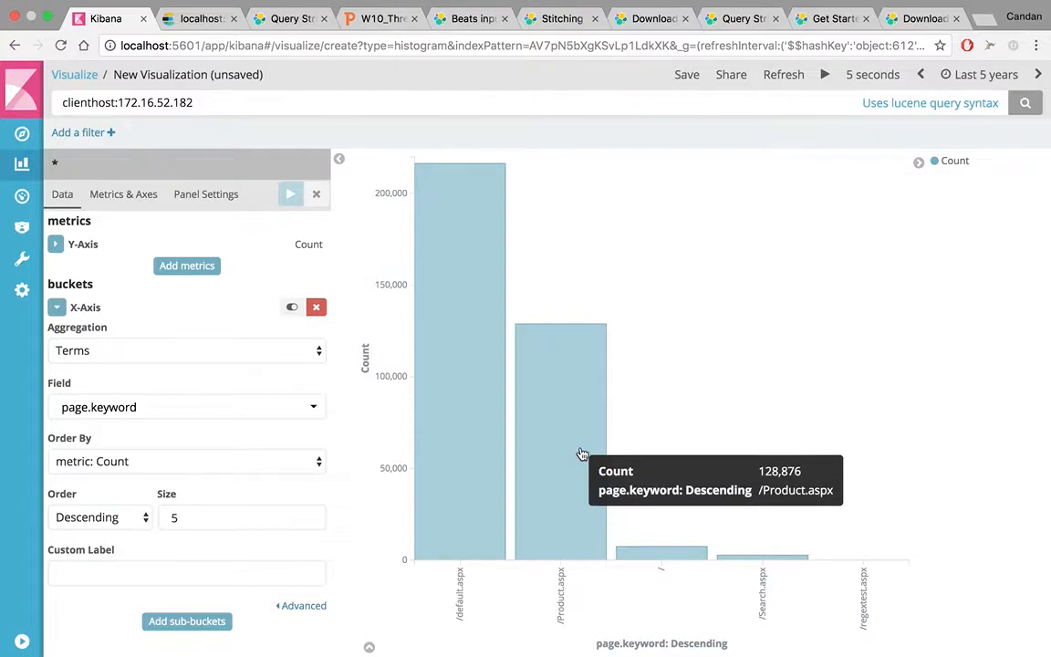
{"action": "mouse_move", "coordinate": [648, 560]}
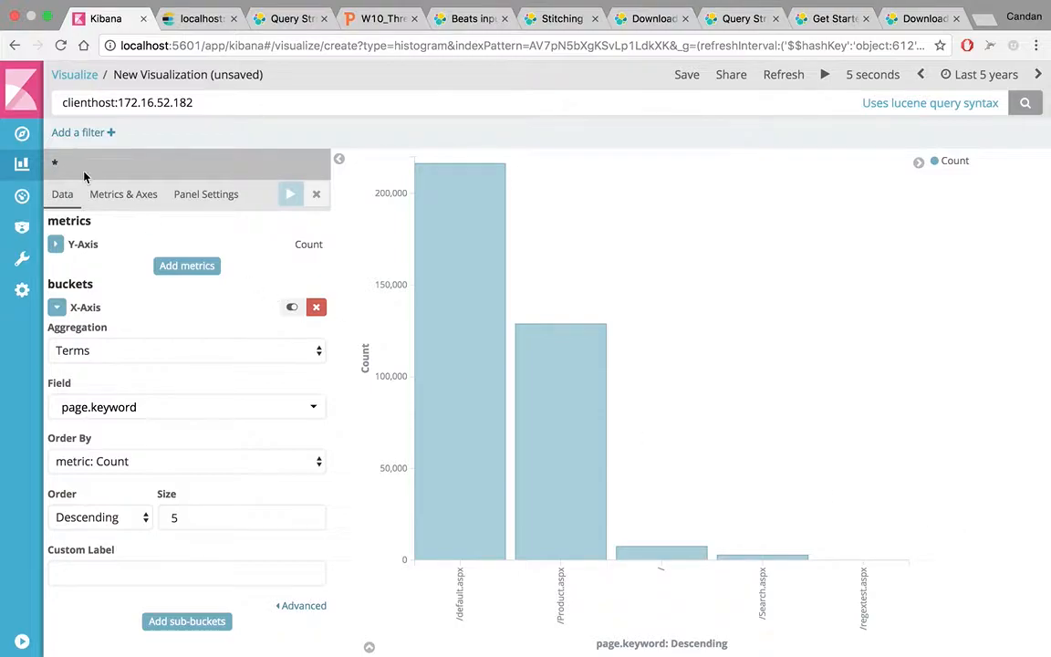
- Search the logs in Discover with the earlier query clienthost:172.16.52.182 NOT "/default.aspx"
{"action": "left_click", "coordinate": [24, 137]}
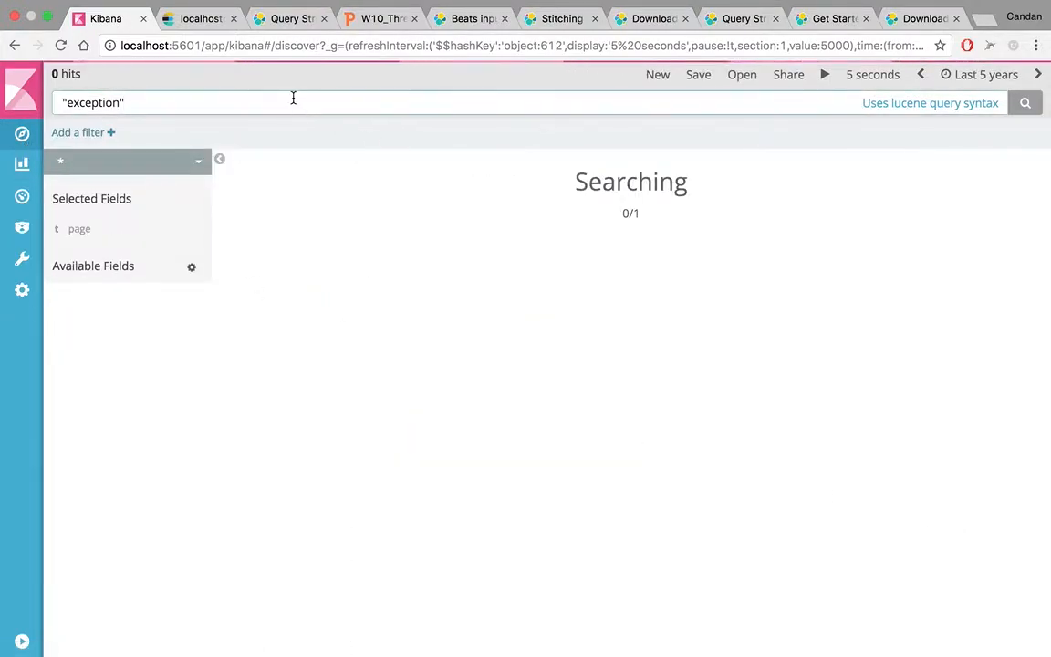
{"action": "triple_click", "coordinate": [293, 97]}
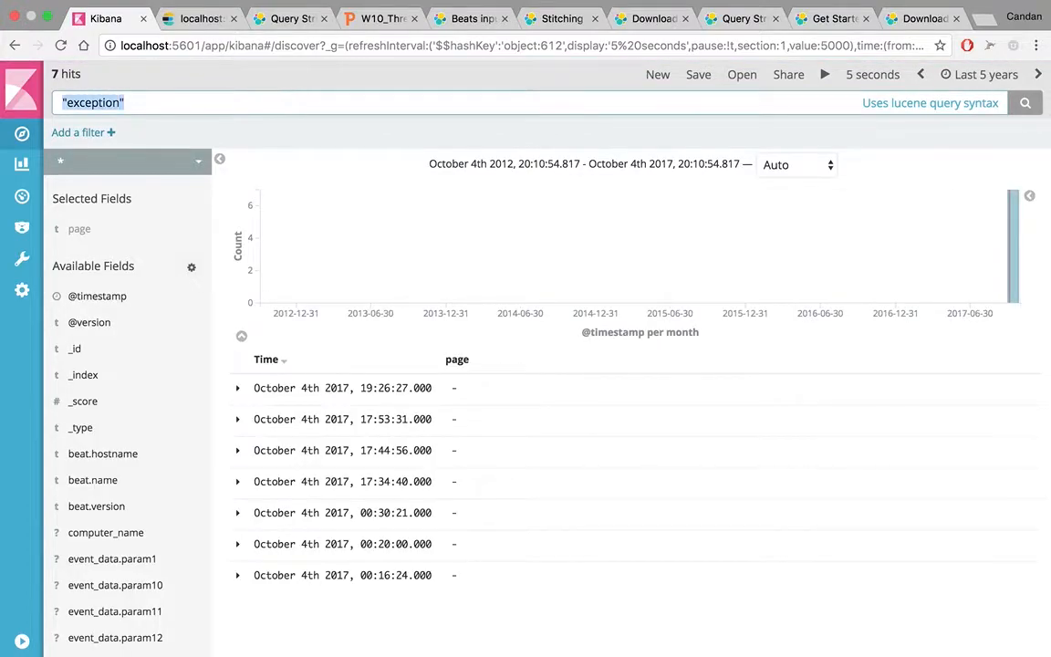
{"action": "key", "text": "BackSpace"}
{"action": "key", "text": "Down"}
{"action": "key", "text": "Down"}
{"action": "key", "text": "Down"}
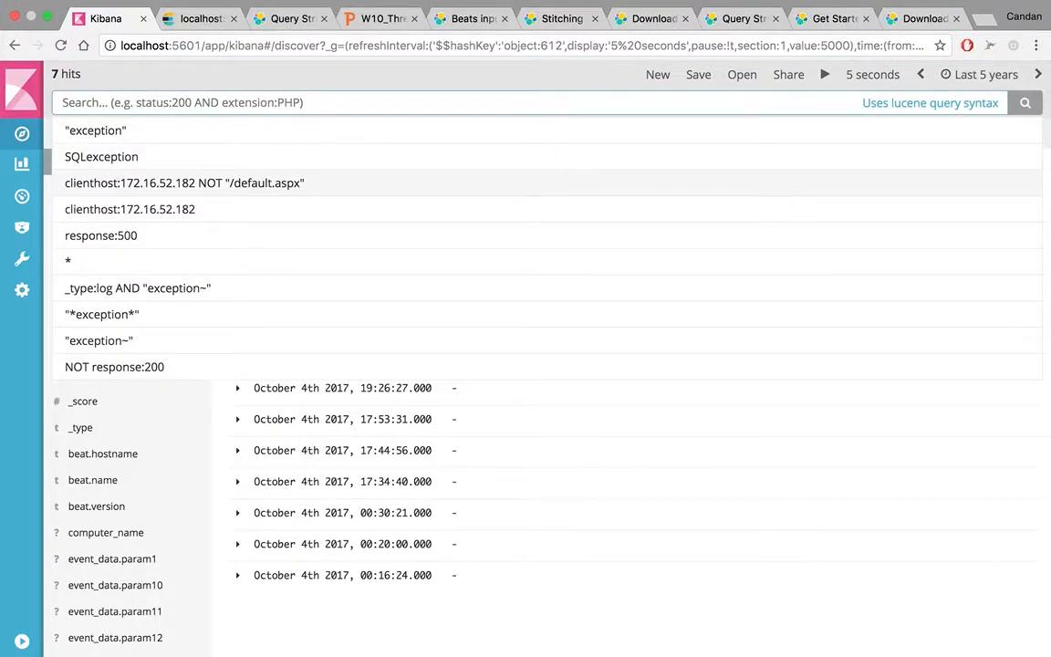
{"action": "key", "text": "Return"}
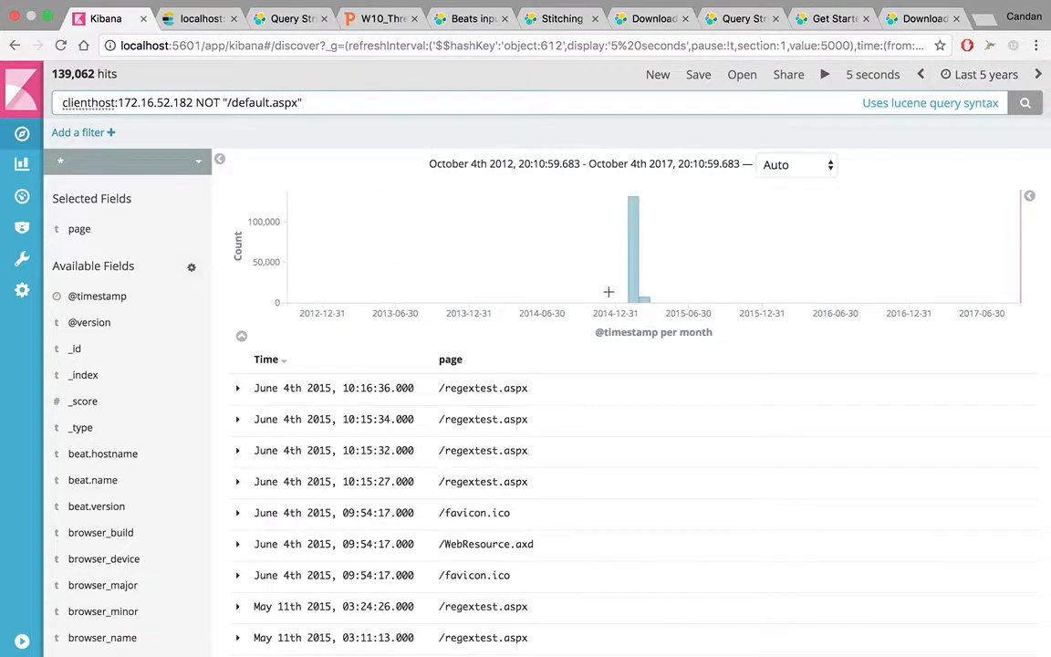
- Expand an April 16th 2015 /Product.aspx log entry and examine its message and querystring fields
{"action": "scroll", "coordinate": [274, 478], "scroll_direction": "down", "scroll_amount": 10}
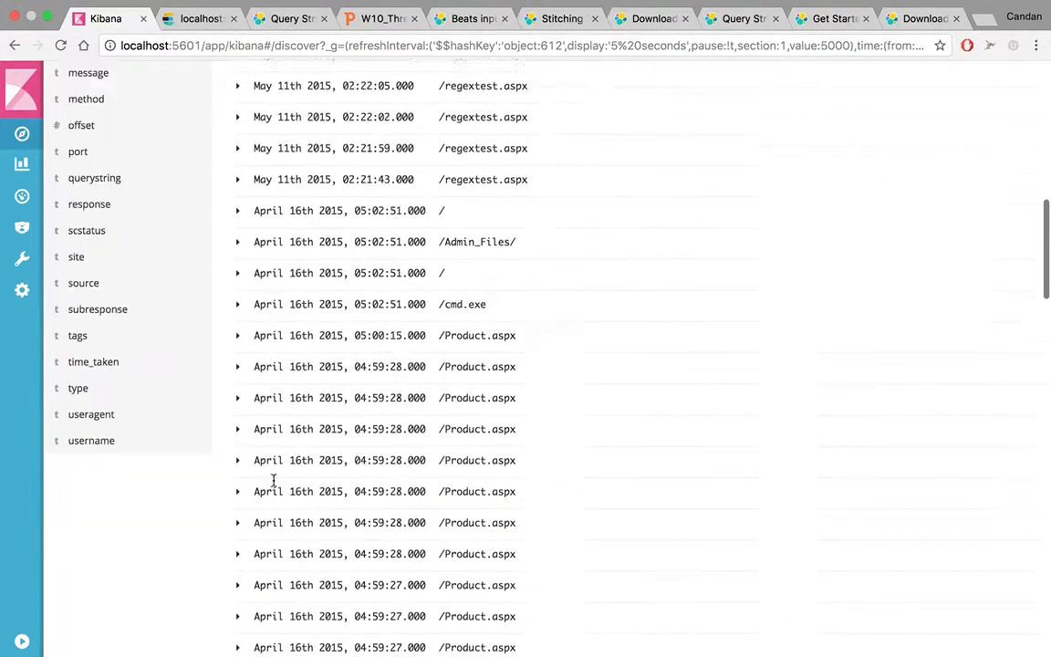
{"action": "scroll", "coordinate": [274, 478], "scroll_direction": "down", "scroll_amount": 5}
{"action": "left_click", "coordinate": [237, 520]}
{"action": "scroll", "coordinate": [458, 449], "scroll_direction": "down", "scroll_amount": 5}
{"action": "scroll", "coordinate": [457, 447], "scroll_direction": "up", "scroll_amount": 1}
{"action": "scroll", "coordinate": [456, 445], "scroll_direction": "down", "scroll_amount": 2}
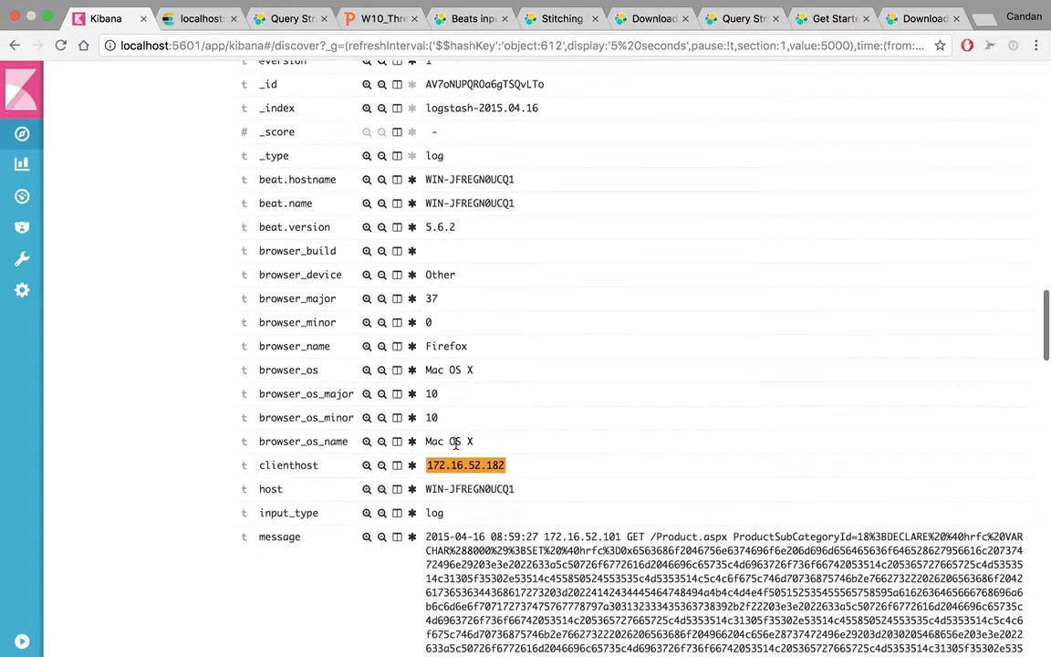
{"action": "scroll", "coordinate": [455, 443], "scroll_direction": "down", "scroll_amount": 5}
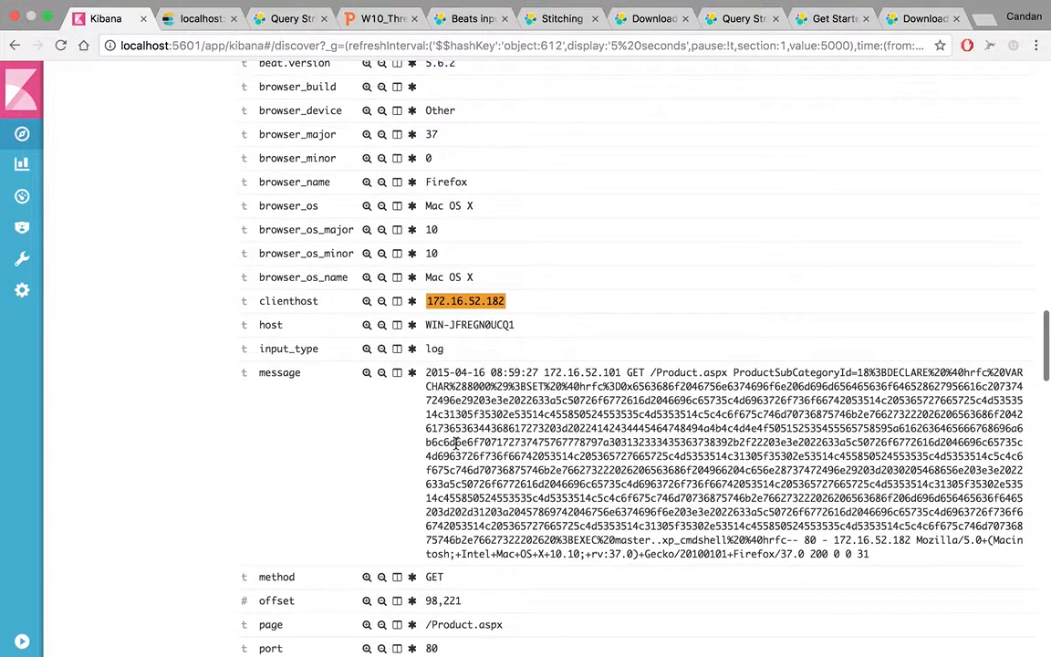
{"action": "scroll", "coordinate": [456, 442], "scroll_direction": "down", "scroll_amount": 3}
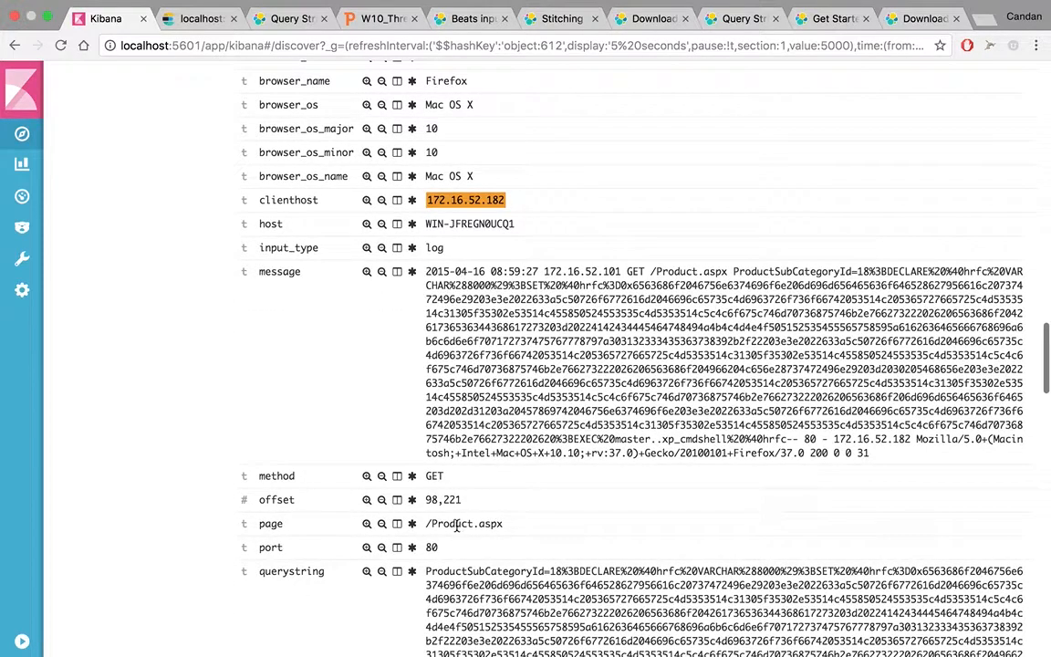
{"action": "scroll", "coordinate": [461, 525], "scroll_direction": "down", "scroll_amount": 3}
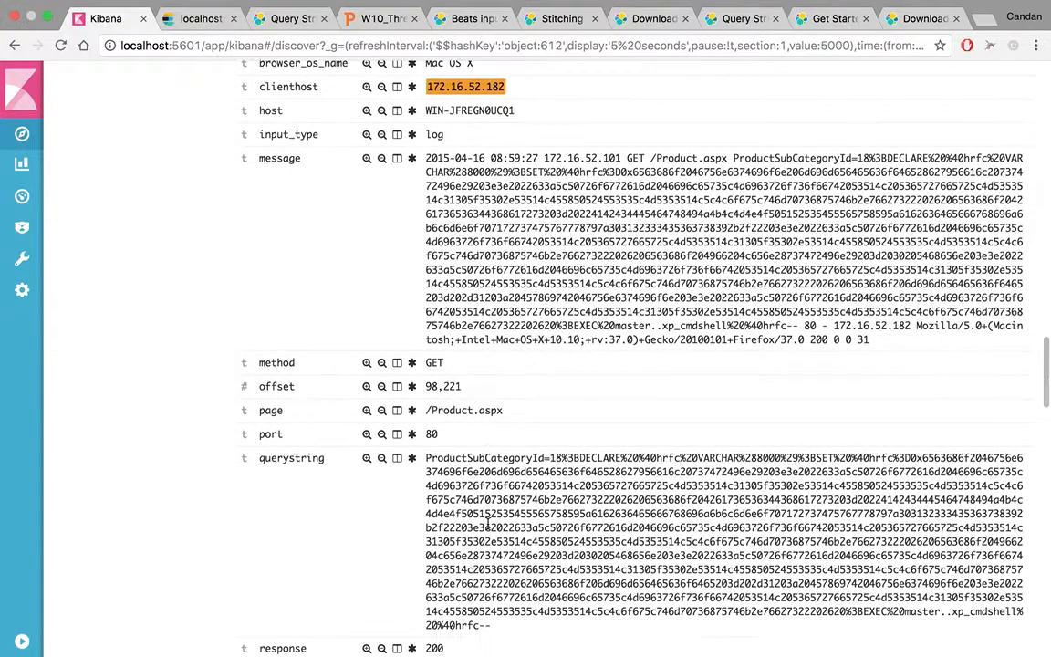
{"action": "scroll", "coordinate": [489, 525], "scroll_direction": "down", "scroll_amount": 1}
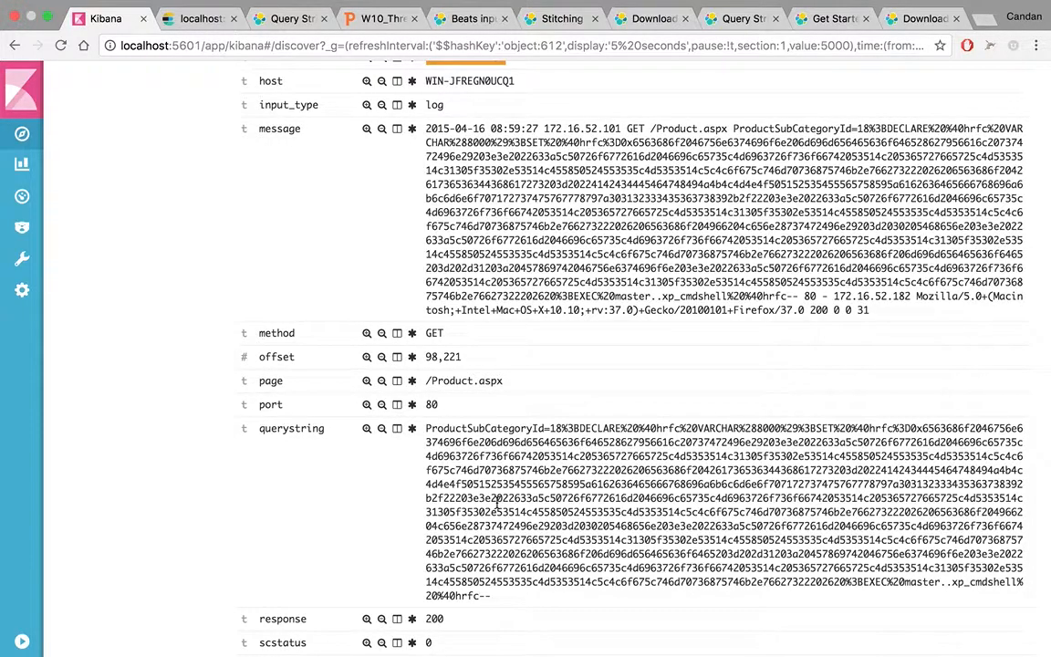
- Return to the unsaved visualization and add a Split Series sub-bucket with a Terms aggregation on querystring.keyword, applied to the chart
{"action": "left_click", "coordinate": [22, 163]}
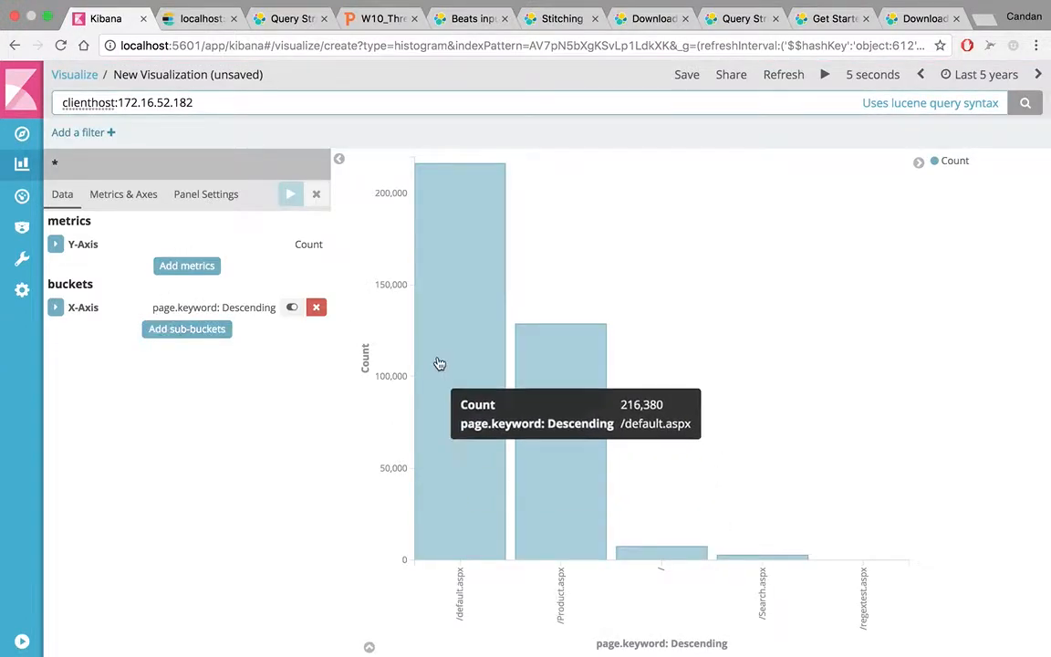
{"action": "mouse_move", "coordinate": [555, 457]}
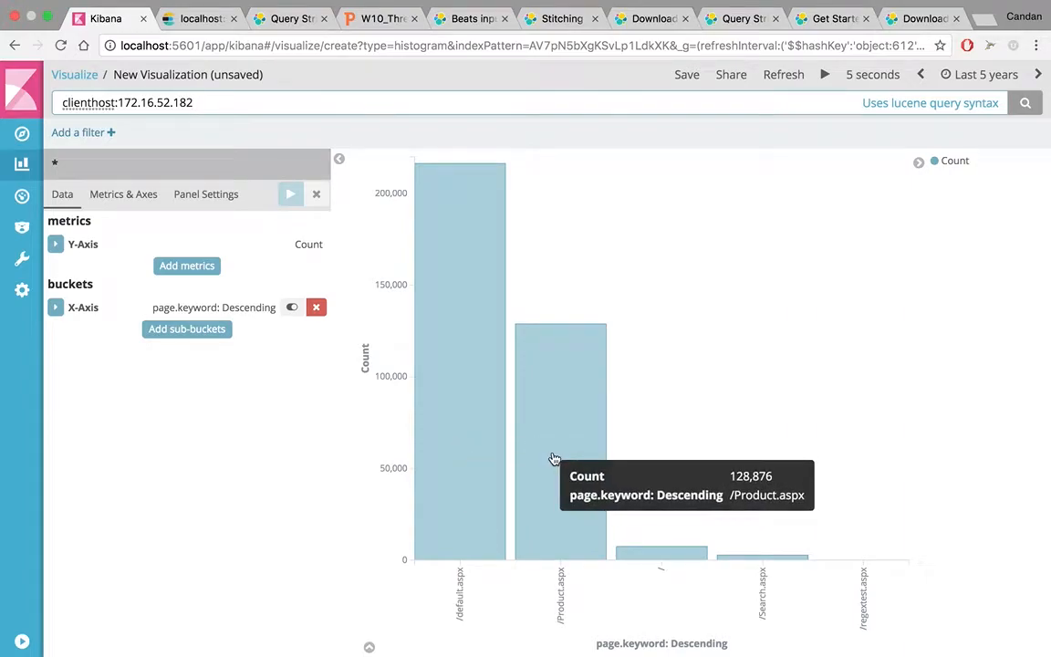
{"action": "left_click", "coordinate": [219, 330]}
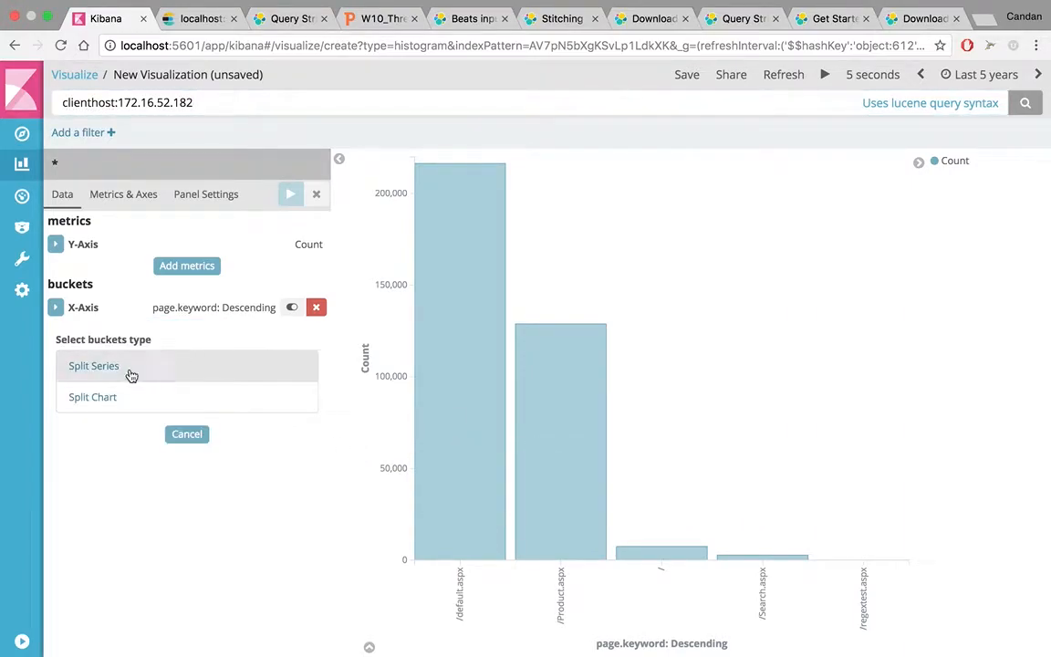
{"action": "left_click", "coordinate": [82, 370]}
{"action": "left_click", "coordinate": [89, 380]}
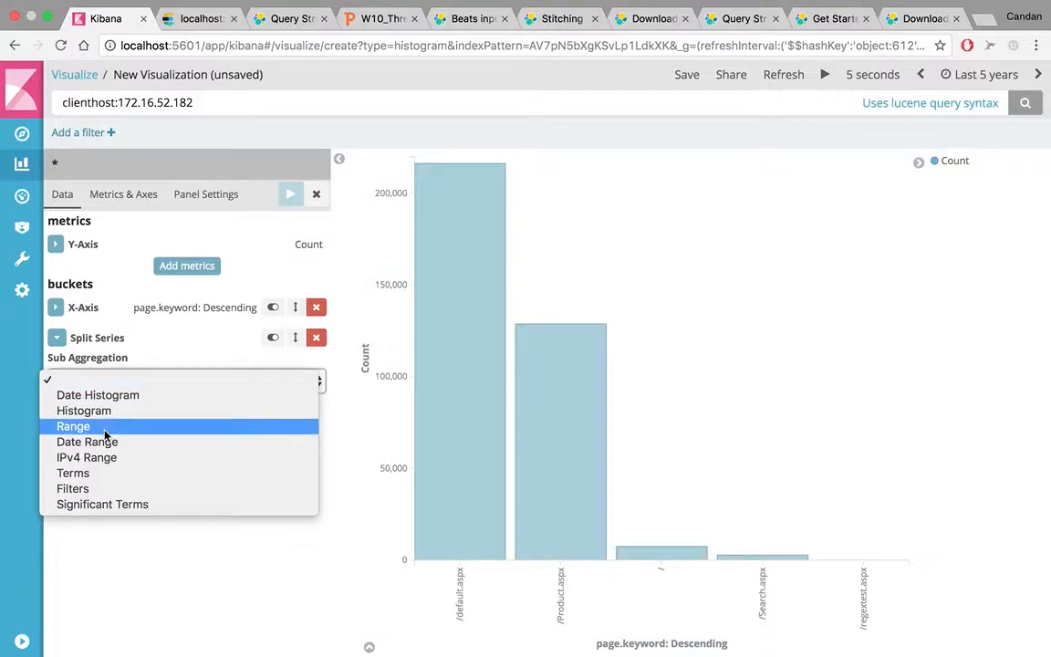
{"action": "left_click", "coordinate": [108, 470]}
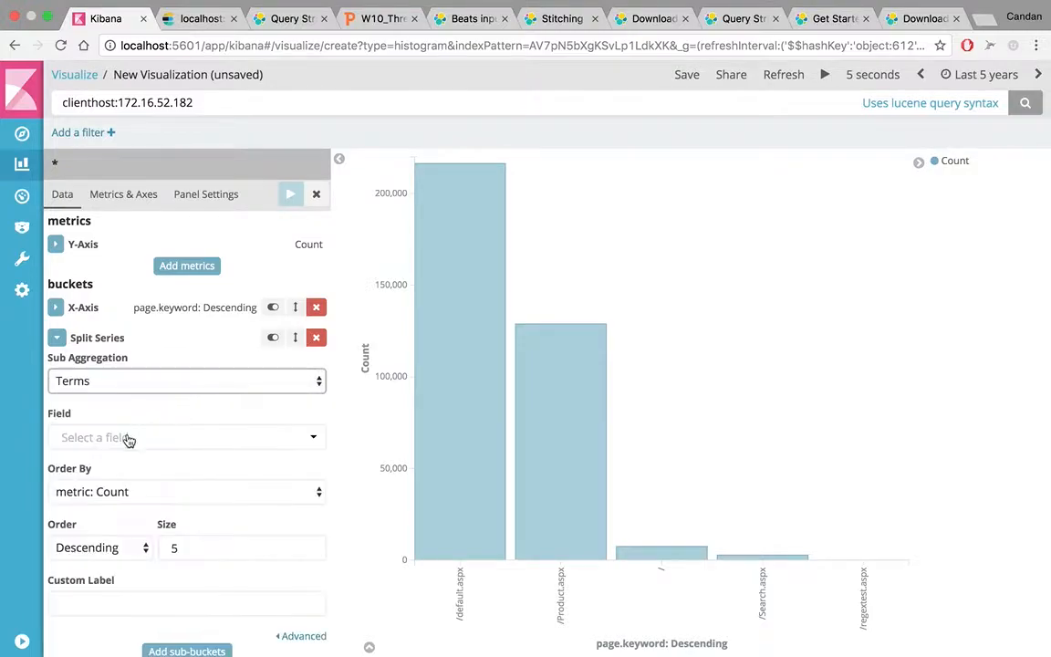
{"action": "left_click", "coordinate": [123, 438]}
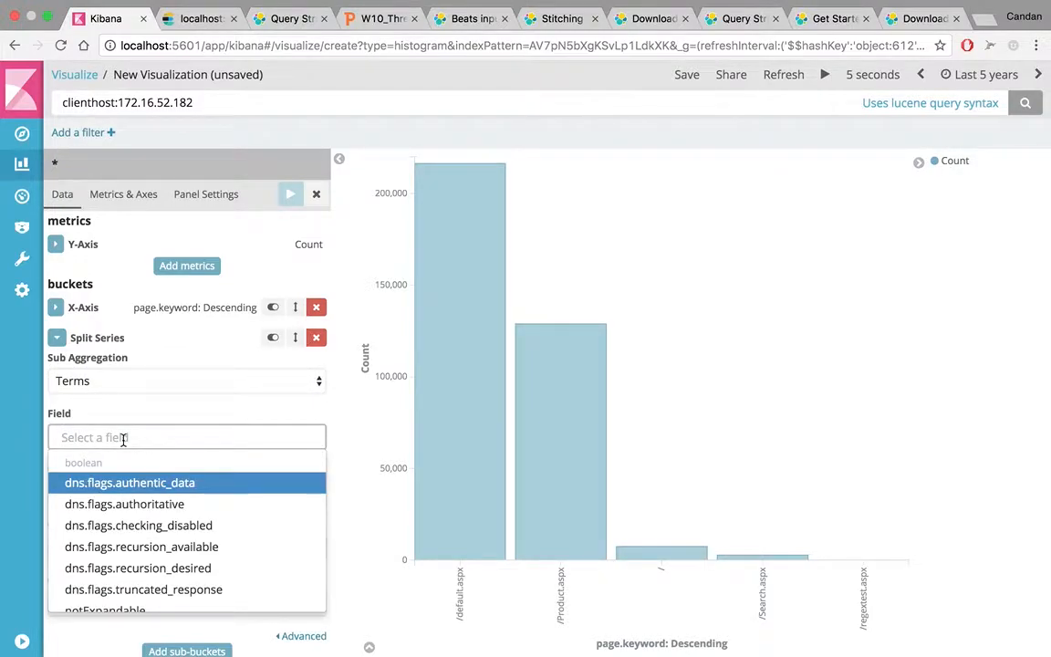
{"action": "type", "text": "quer"}
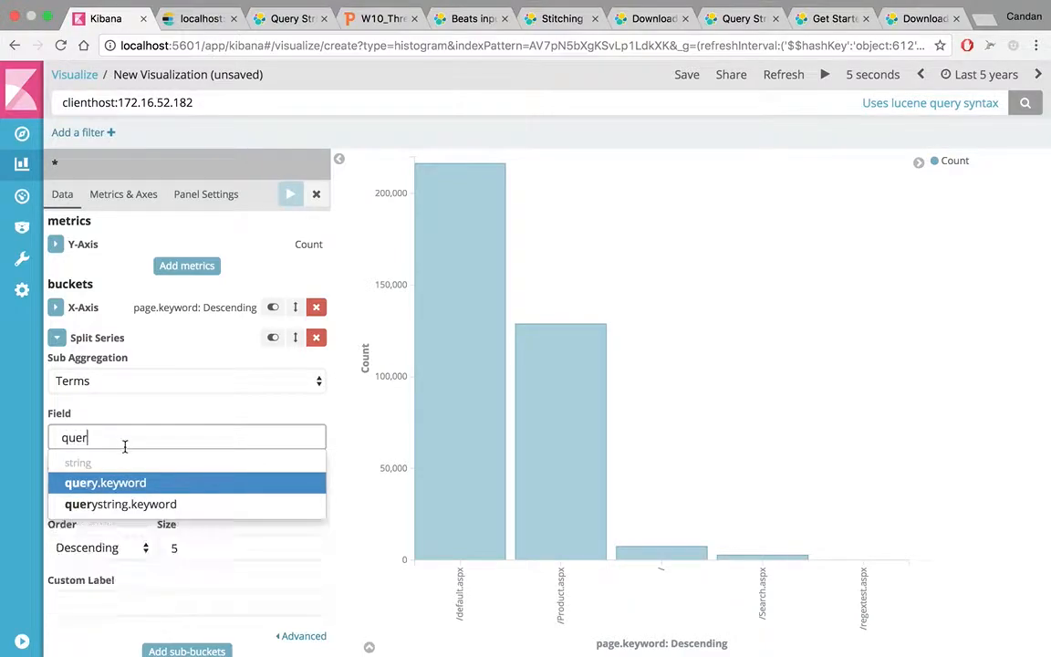
{"action": "left_click", "coordinate": [118, 503]}
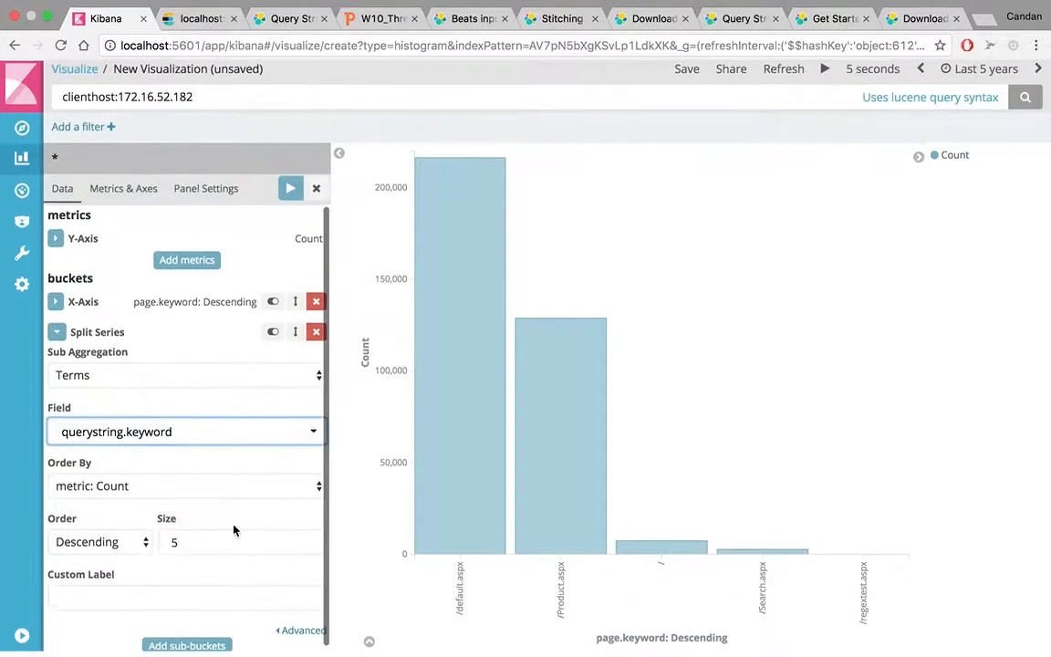
{"action": "left_click", "coordinate": [290, 198]}
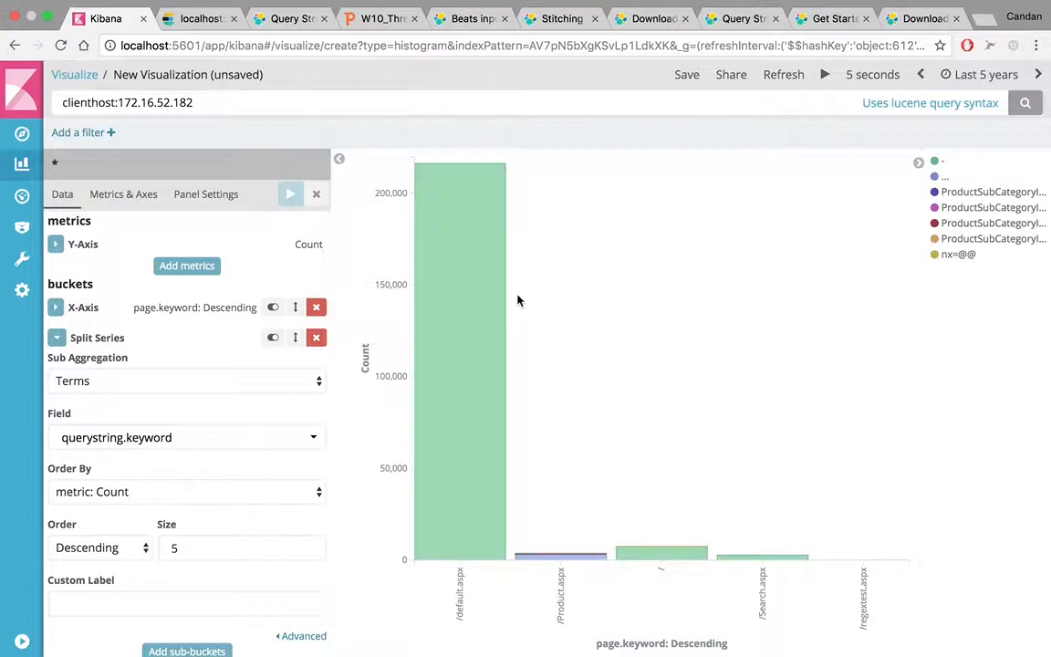
- Filter the chart with the earlier query clienthost:172.16.52.182 NOT "/default.aspx"
{"action": "mouse_move", "coordinate": [476, 329]}
{"action": "mouse_move", "coordinate": [491, 416]}
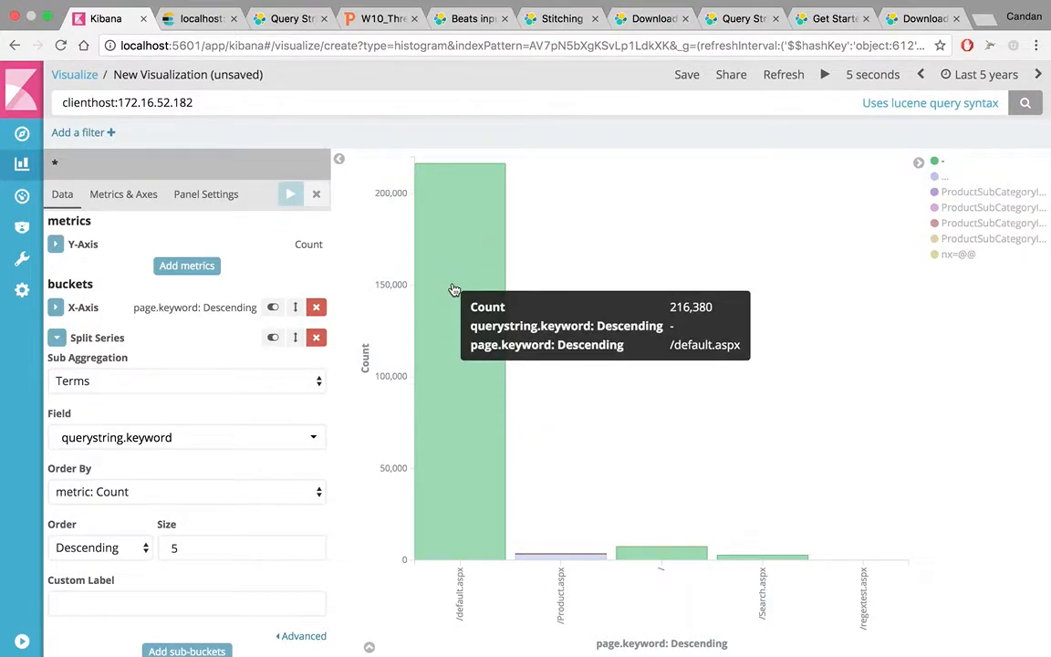
{"action": "double_click", "coordinate": [306, 106]}
{"action": "key", "text": "Right"}
{"action": "key", "text": "Down"}
{"action": "key", "text": "Down"}
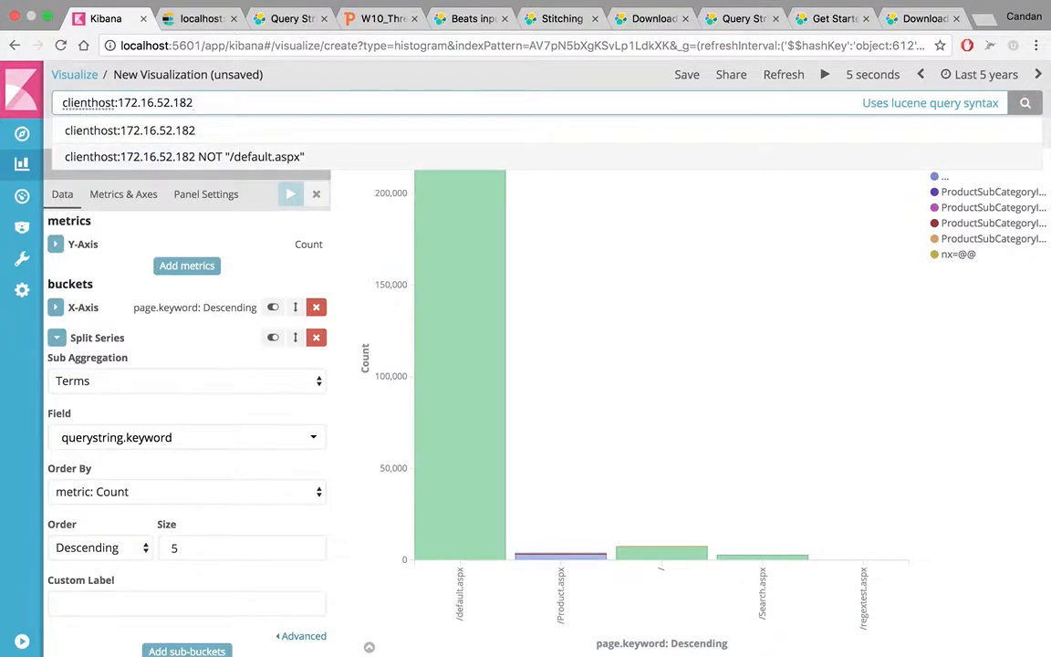
{"action": "left_click", "coordinate": [223, 158]}
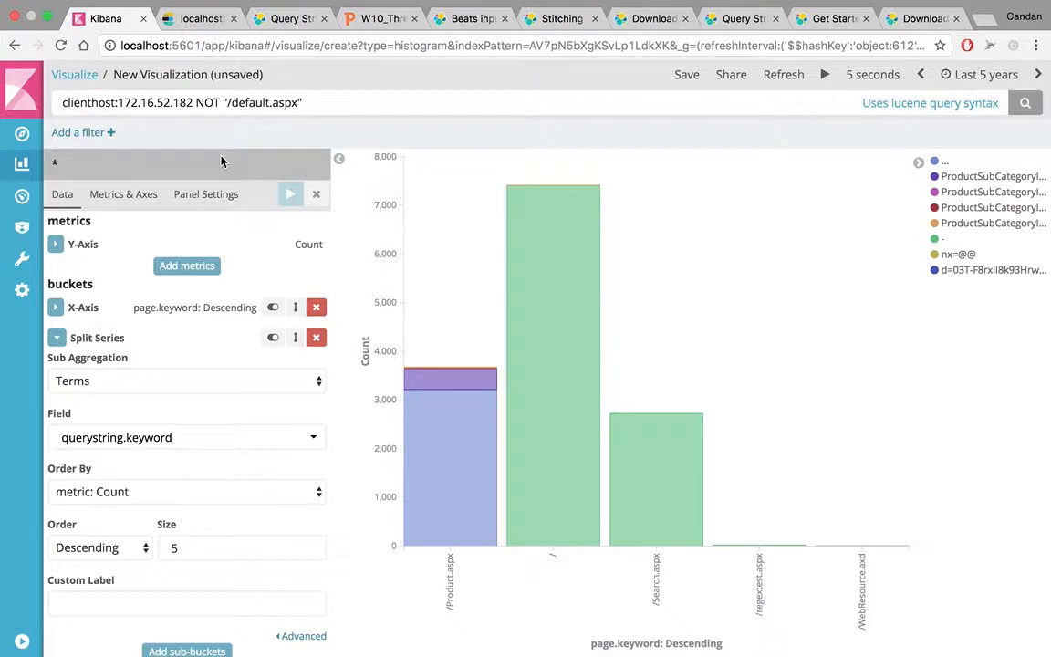
- Inspect the bar chart's query string breakdown for each page and go to the Discover log view
{"action": "left_click", "coordinate": [380, 109]}
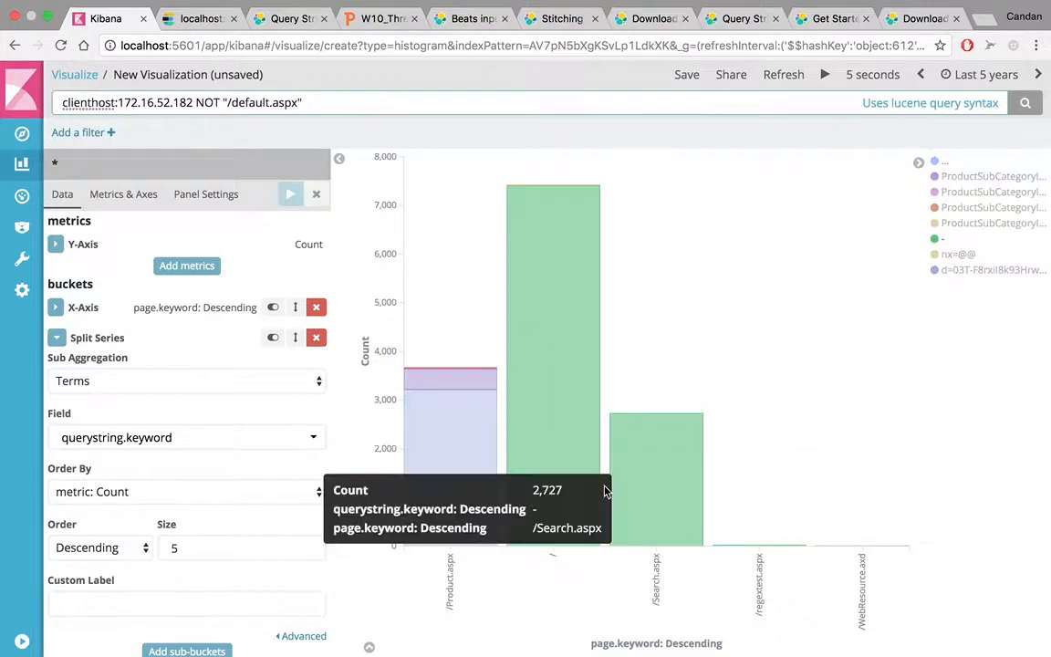
{"action": "mouse_move", "coordinate": [469, 492]}
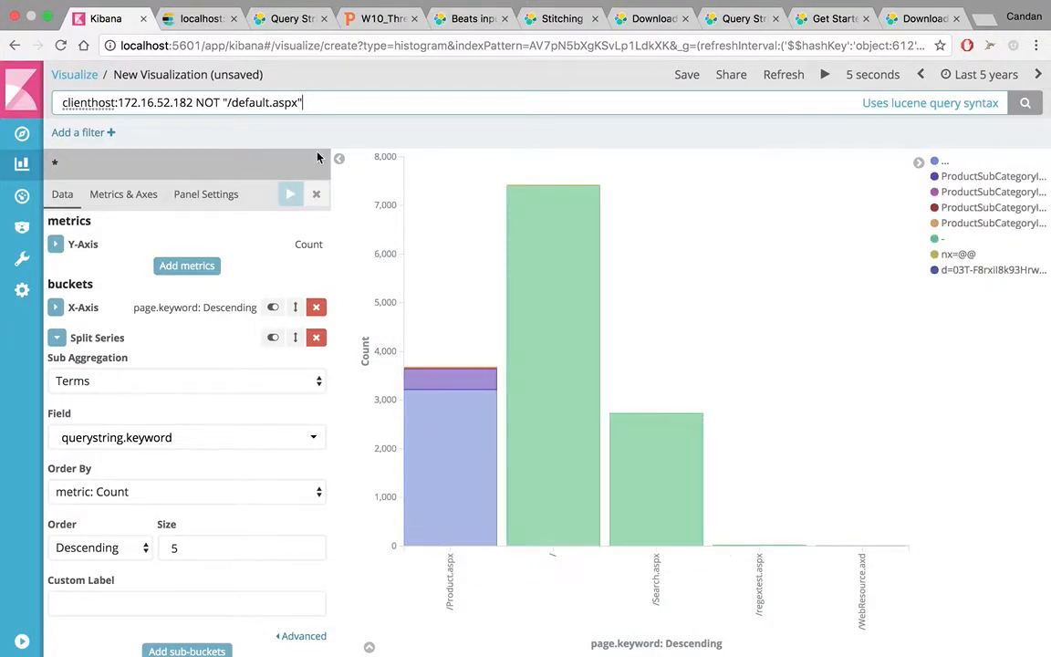
{"action": "left_click", "coordinate": [22, 135]}
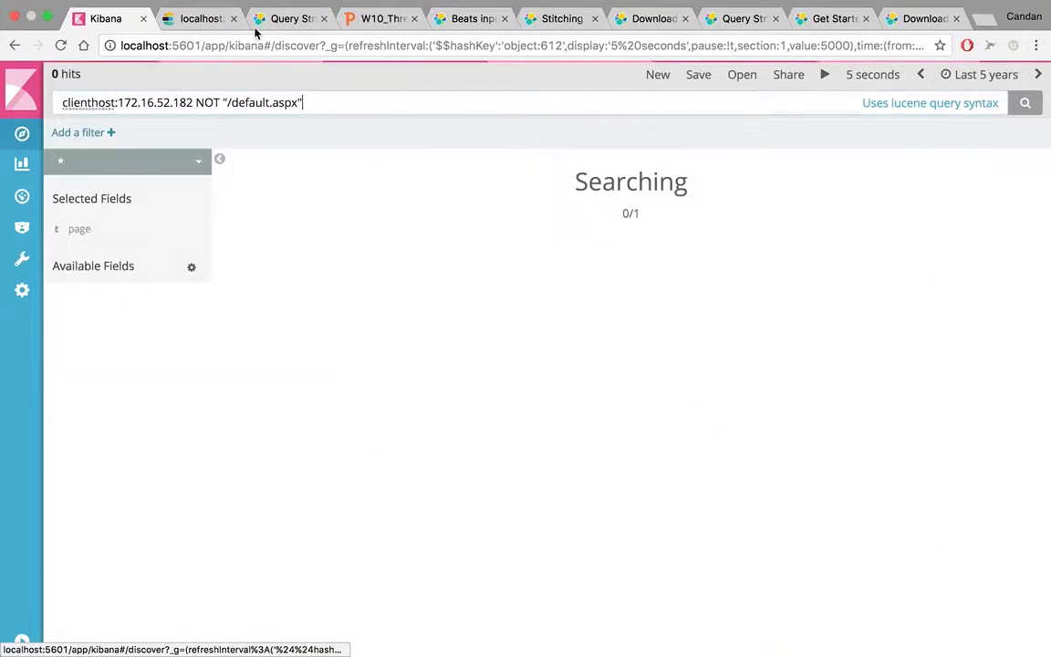
- Try to search the logs with the query clienthost:172.16.52.182 AND page:/product.aspx
{"action": "triple_click", "coordinate": [206, 102]}
{"action": "double_click", "coordinate": [207, 104]}
{"action": "type", "text": "AND"}
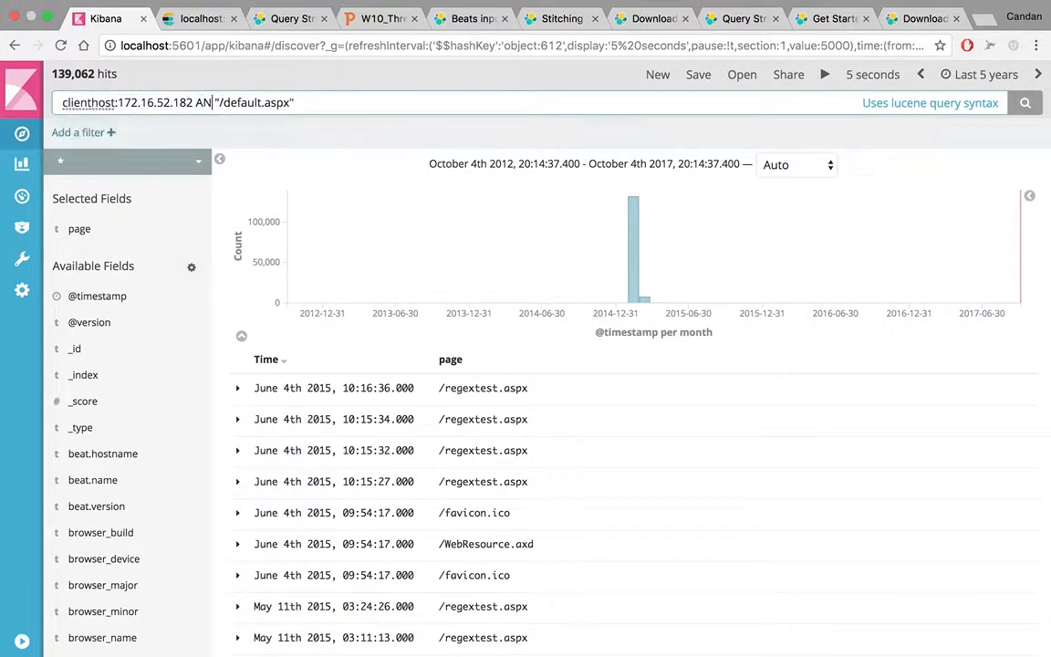
{"action": "double_click", "coordinate": [252, 102]}
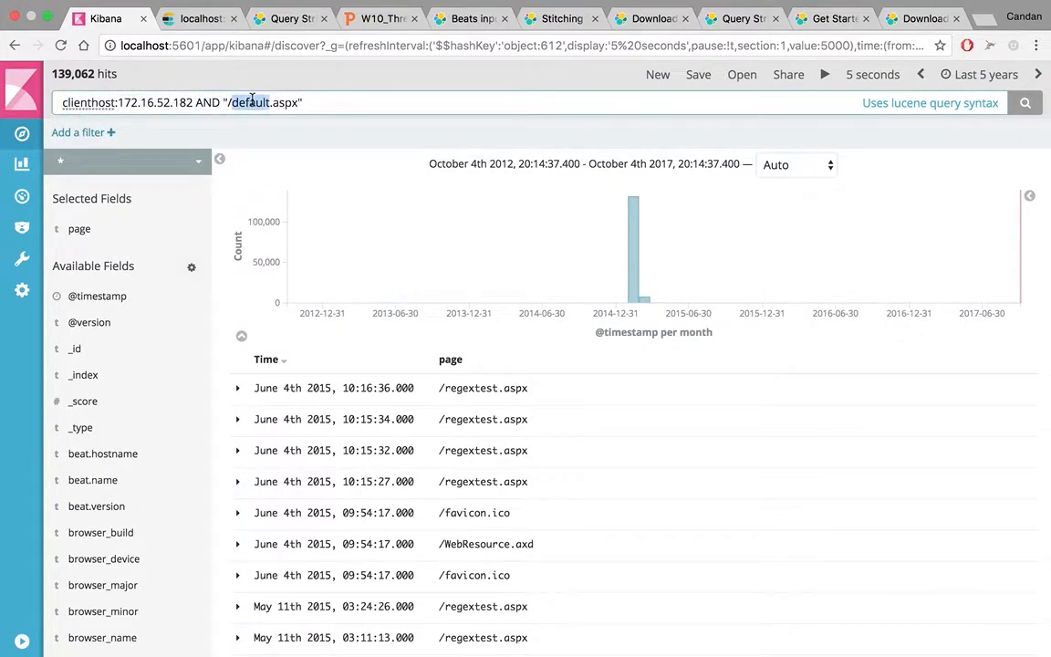
{"action": "left_click", "coordinate": [259, 99]}
{"action": "left_click_drag", "start_coordinate": [299, 103], "coordinate": [224, 103]}
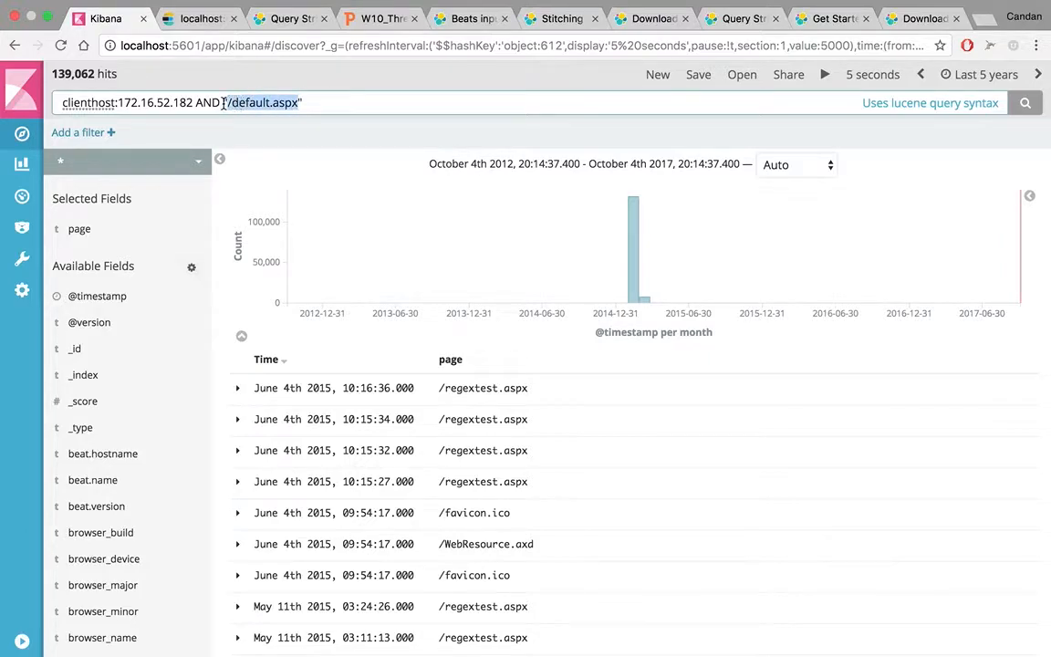
{"action": "type", "text": "page:prod"}
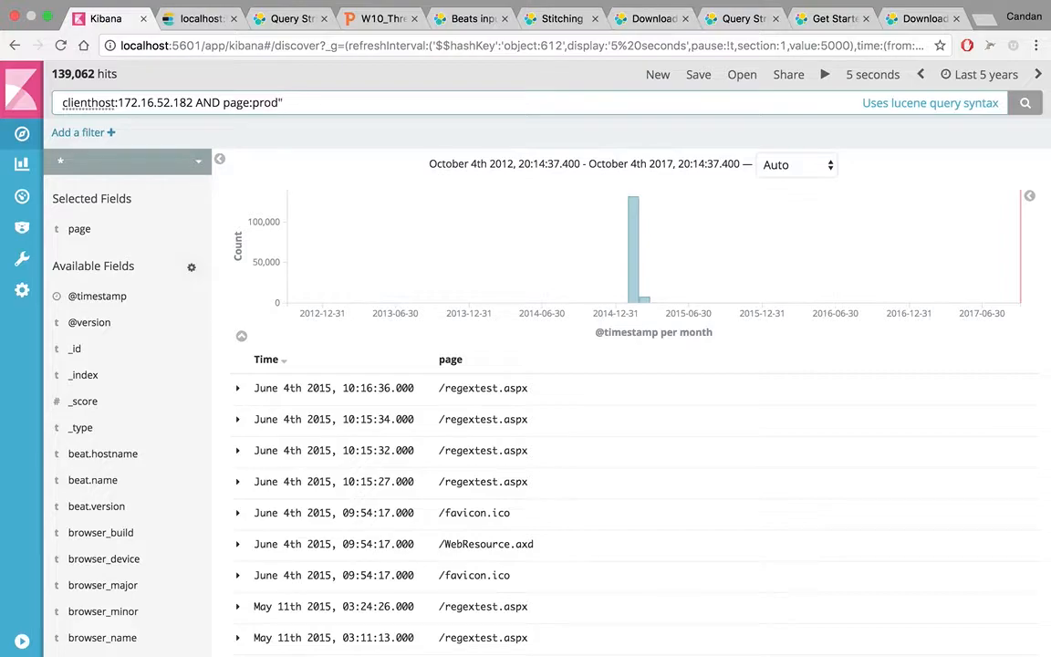
{"action": "type", "text": "uct.aspx"}
{"action": "key", "text": "Delete"}
{"action": "key", "text": "Left"}
{"action": "key", "text": "Left"}
{"action": "key", "text": "Left"}
{"action": "key", "text": "Left"}
{"action": "key", "text": "Left"}
{"action": "key", "text": "Left"}
{"action": "key", "text": "Left"}
{"action": "key", "text": "Left"}
{"action": "key", "text": "Left"}
{"action": "key", "text": "Left"}
{"action": "key", "text": "Left"}
{"action": "type", "text": "/"}
{"action": "key", "text": "Return"}
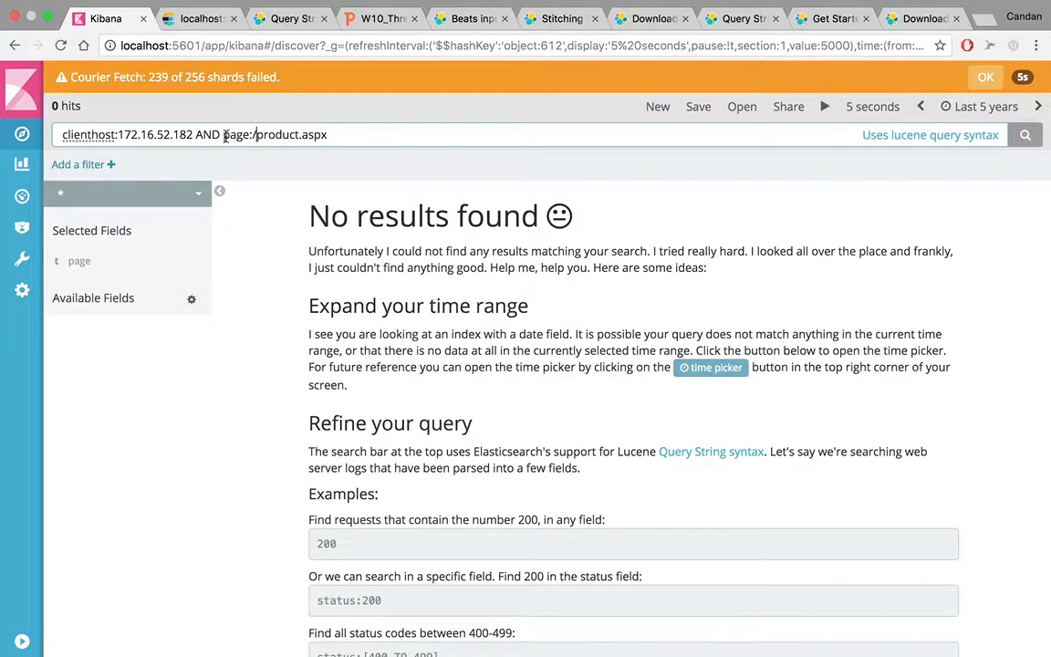
- Replace the page condition by rerunning the earlier query clienthost:172.16.52.182 NOT "/default.aspx"
{"action": "left_click_drag", "start_coordinate": [195, 135], "coordinate": [510, 137]}
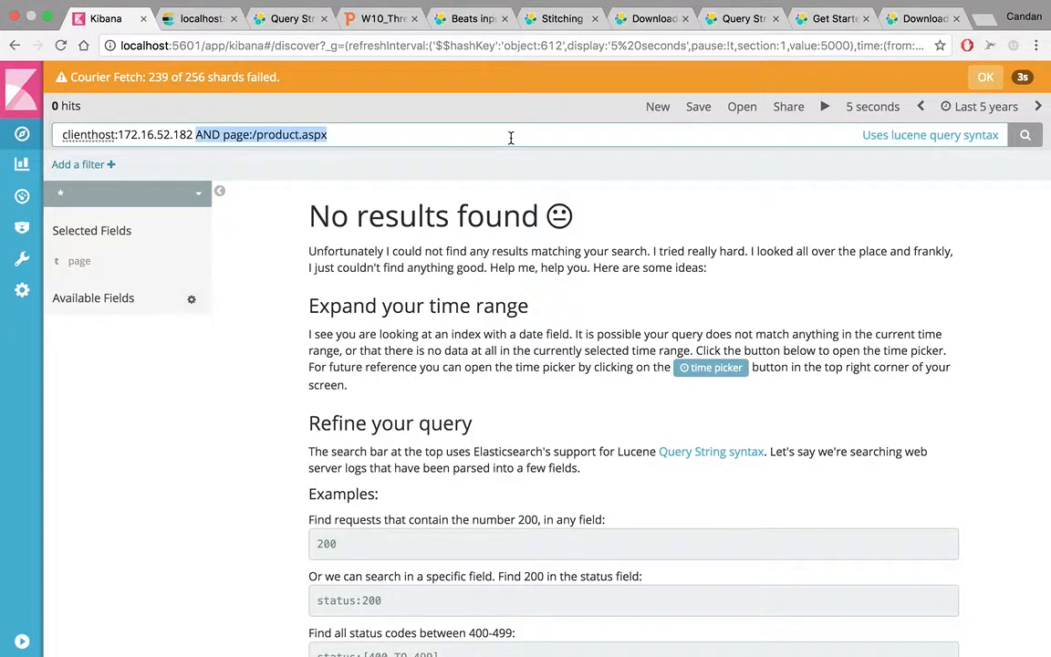
{"action": "key", "text": "BackSpace"}
{"action": "key", "text": "Down"}
{"action": "key", "text": "Down"}
{"action": "key", "text": "Return"}
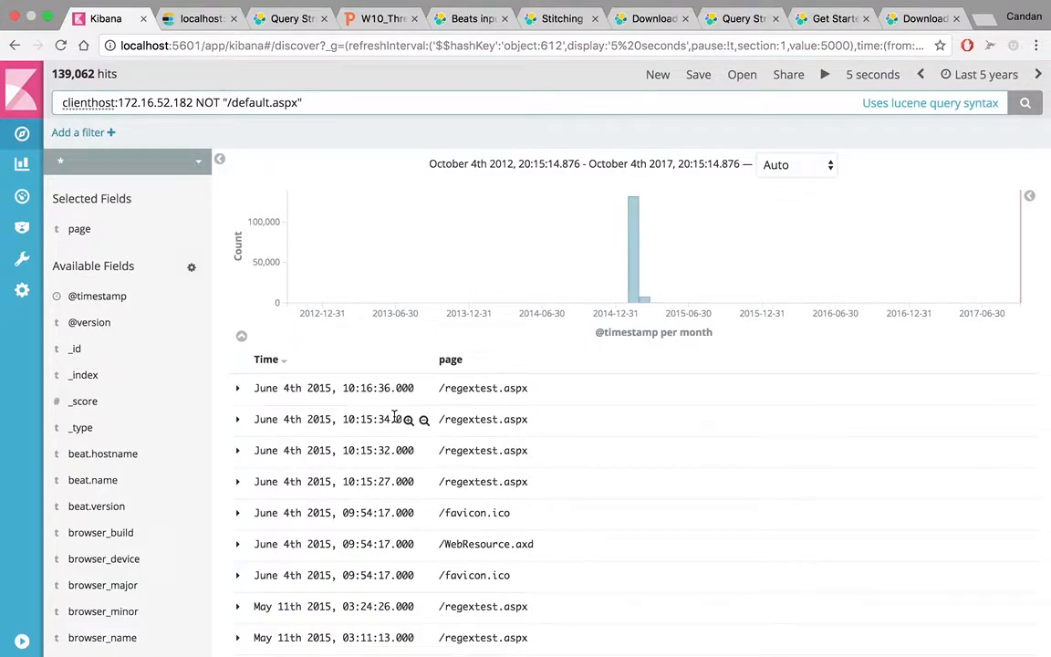
- Expand an April 16th 2015, 04:59:27 /Product.aspx log entry and filter the results for its page value
{"action": "scroll", "coordinate": [316, 461], "scroll_direction": "down", "scroll_amount": 5}
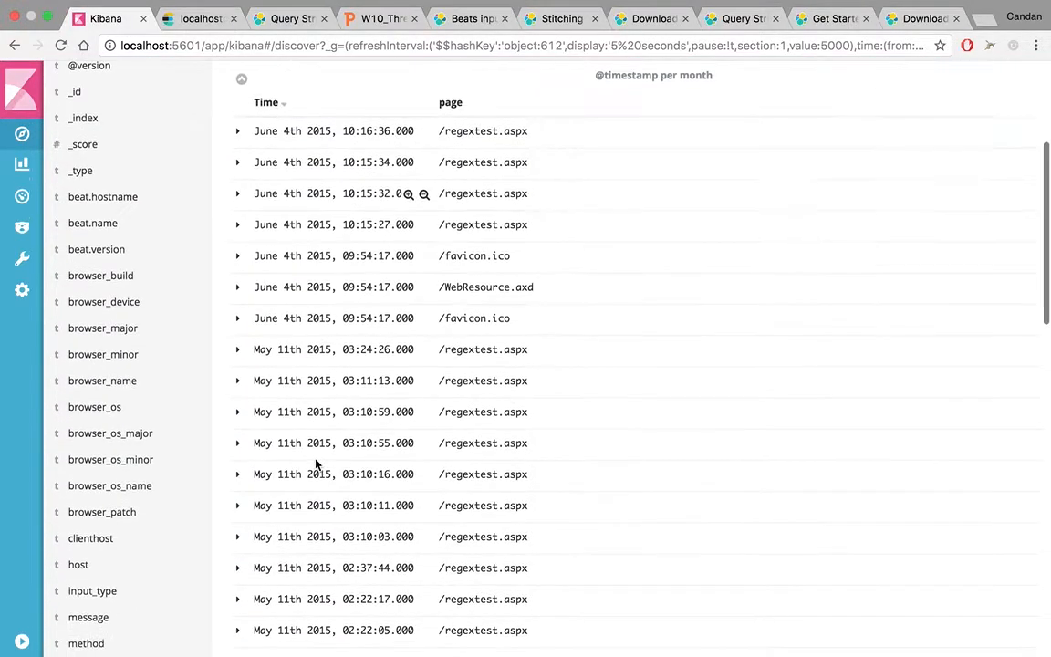
{"action": "scroll", "coordinate": [314, 462], "scroll_direction": "down", "scroll_amount": 15}
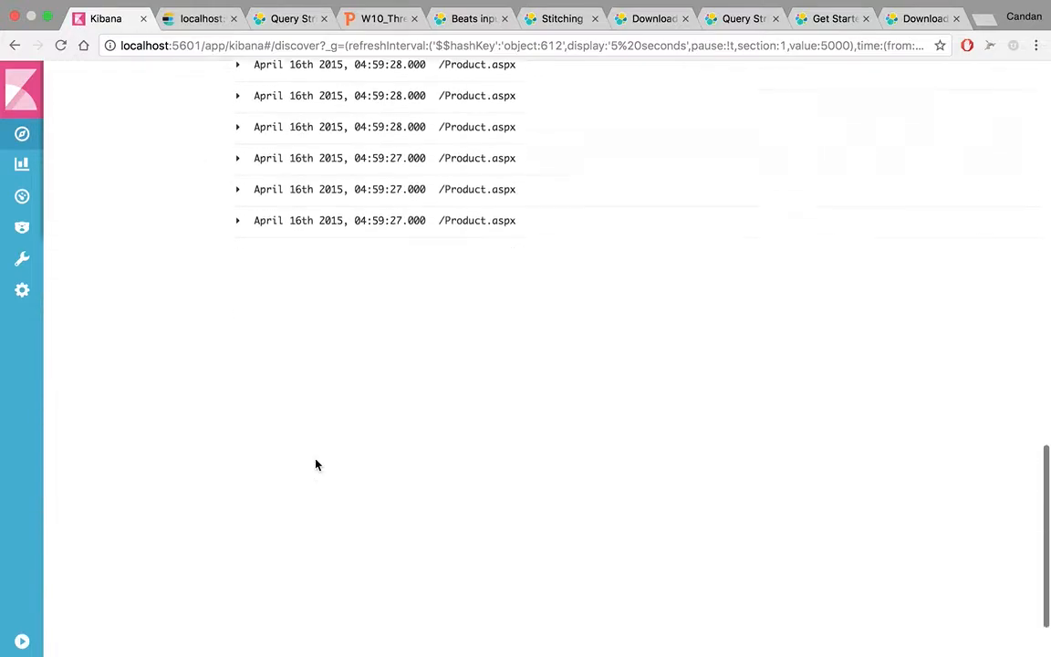
{"action": "left_click", "coordinate": [237, 167]}
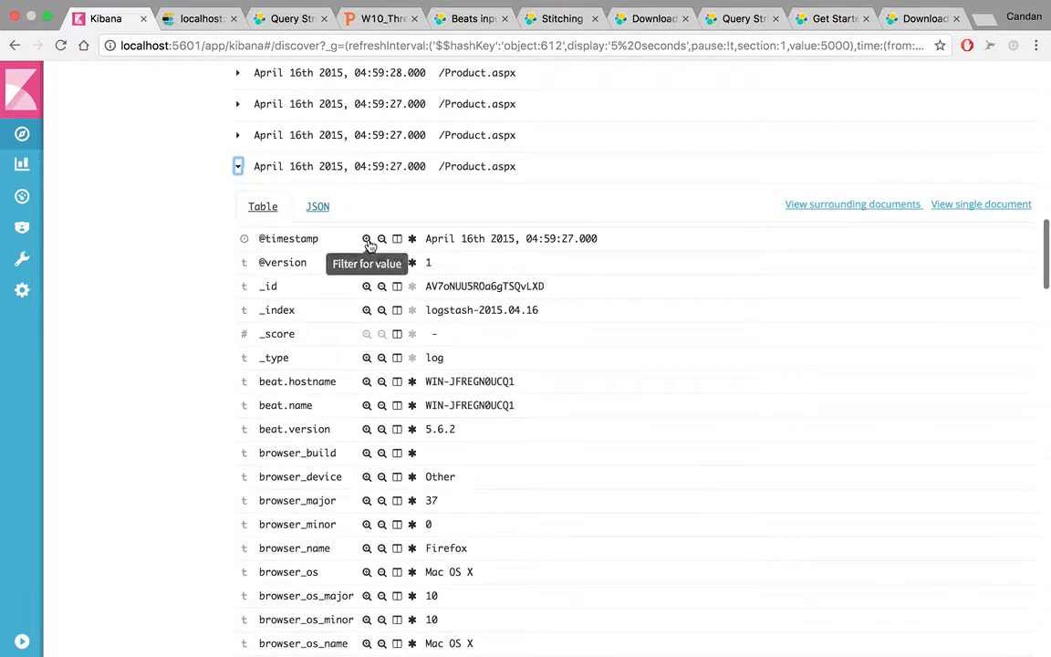
{"action": "scroll", "coordinate": [382, 424], "scroll_direction": "down", "scroll_amount": 5}
{"action": "scroll", "coordinate": [383, 491], "scroll_direction": "down", "scroll_amount": 3}
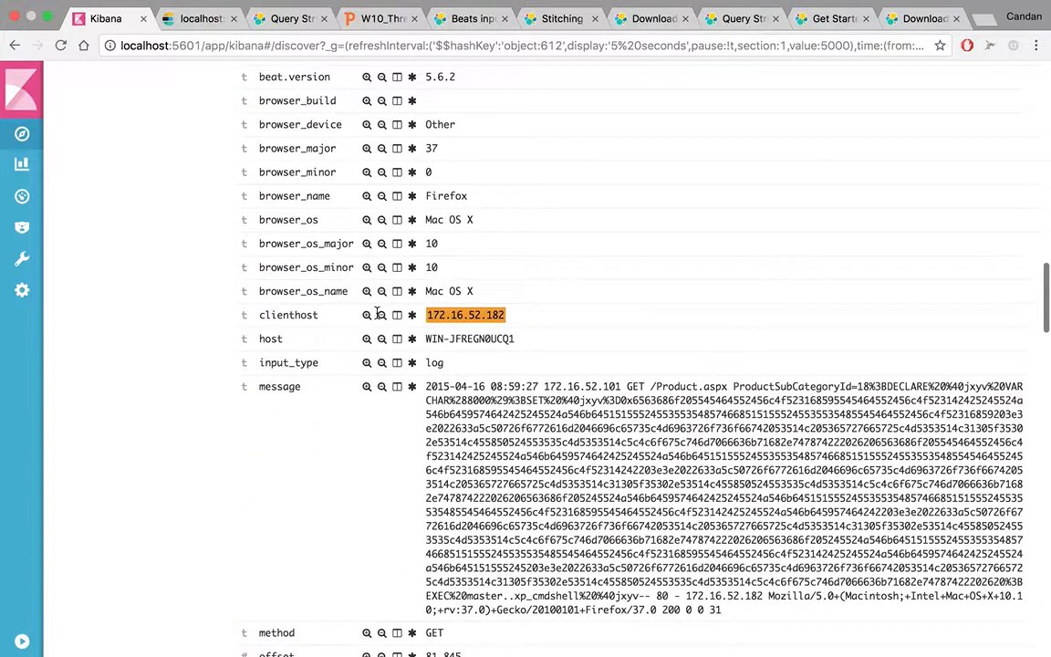
{"action": "scroll", "coordinate": [379, 313], "scroll_direction": "down", "scroll_amount": 7}
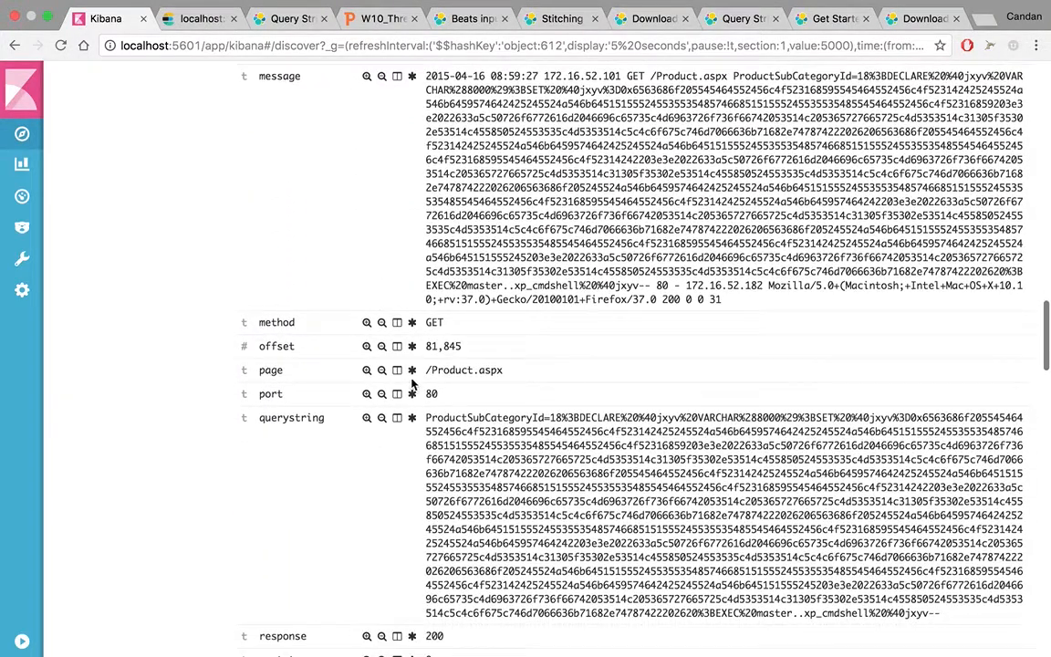
{"action": "left_click", "coordinate": [367, 370]}
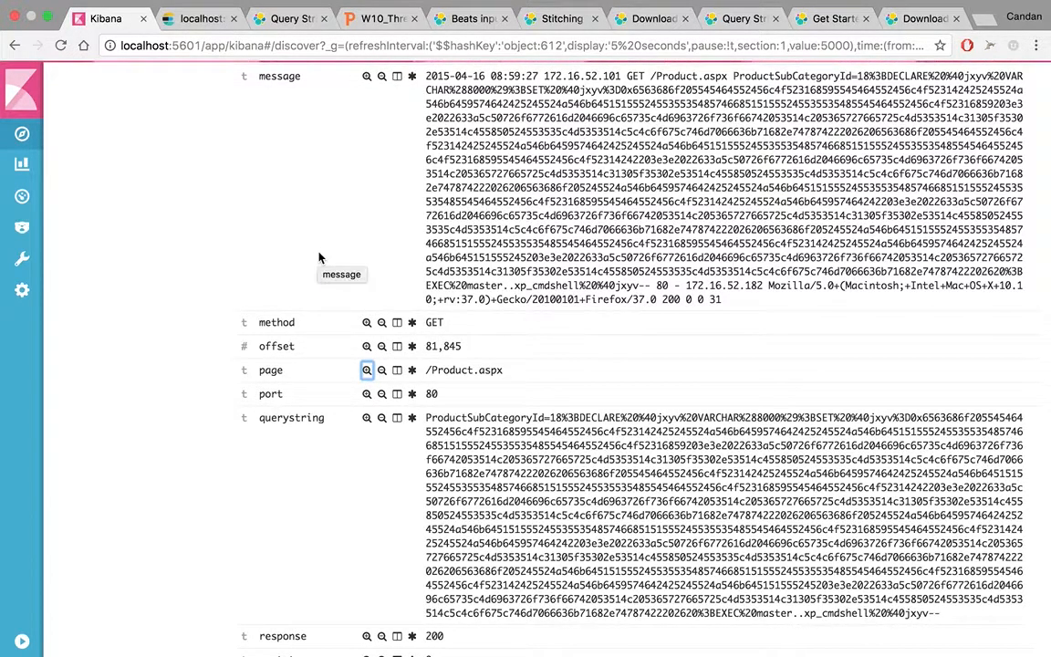
- Add querystring as a results column from the April 16th 2015, 05:00:15 /Product.aspx entry, then collapse that entry
{"action": "scroll", "coordinate": [320, 257], "scroll_direction": "up", "scroll_amount": 15}
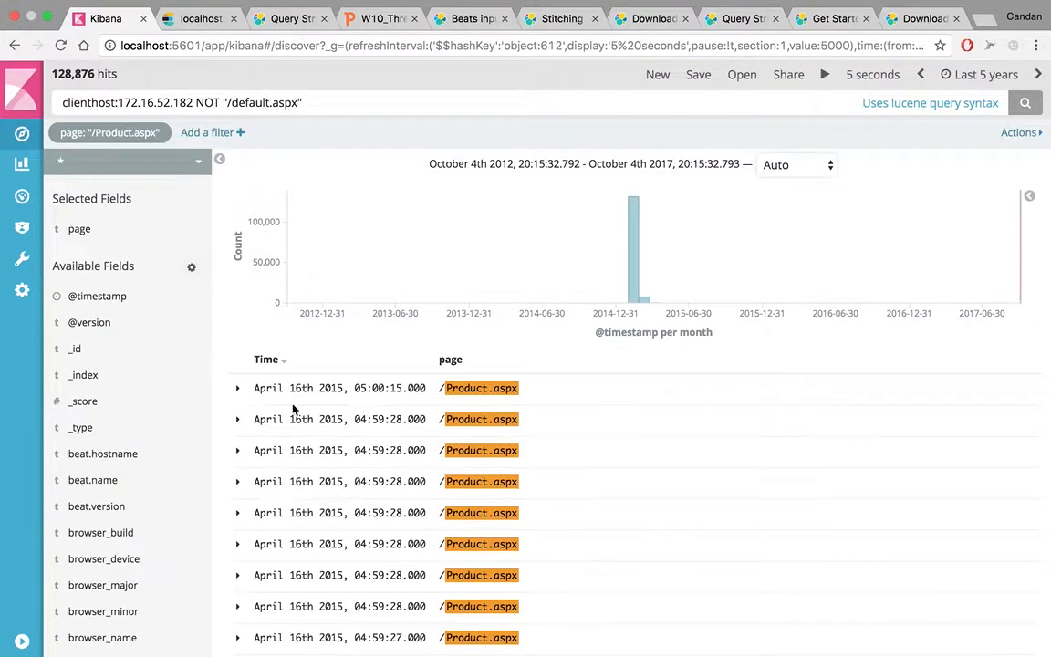
{"action": "left_click", "coordinate": [238, 393]}
{"action": "scroll", "coordinate": [251, 474], "scroll_direction": "down", "scroll_amount": 5}
{"action": "scroll", "coordinate": [254, 501], "scroll_direction": "down", "scroll_amount": 7}
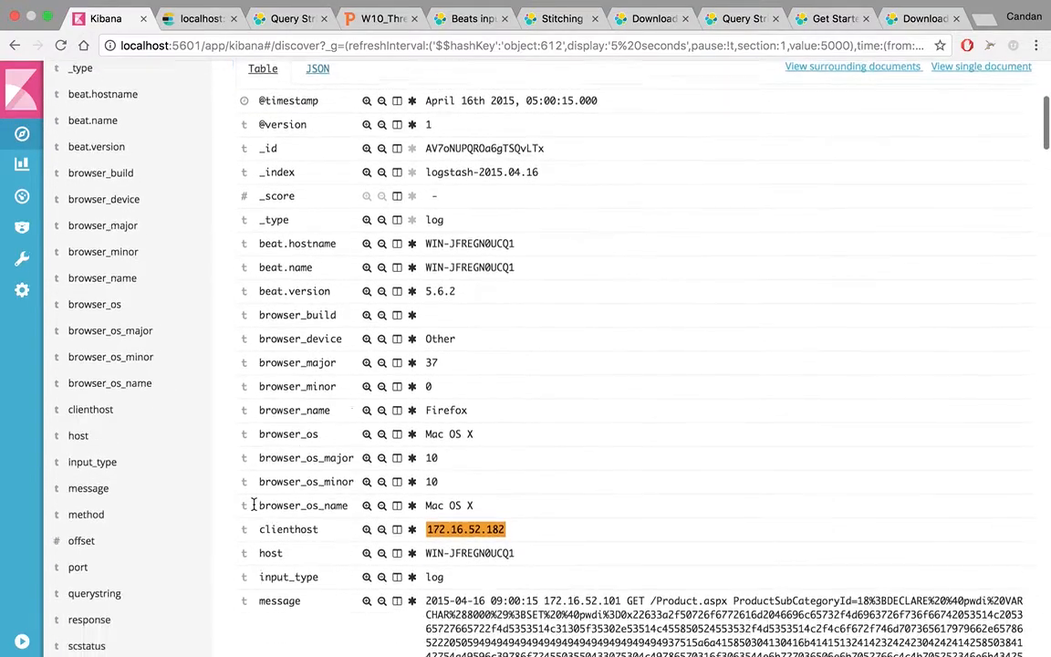
{"action": "scroll", "coordinate": [363, 402], "scroll_direction": "down", "scroll_amount": 6}
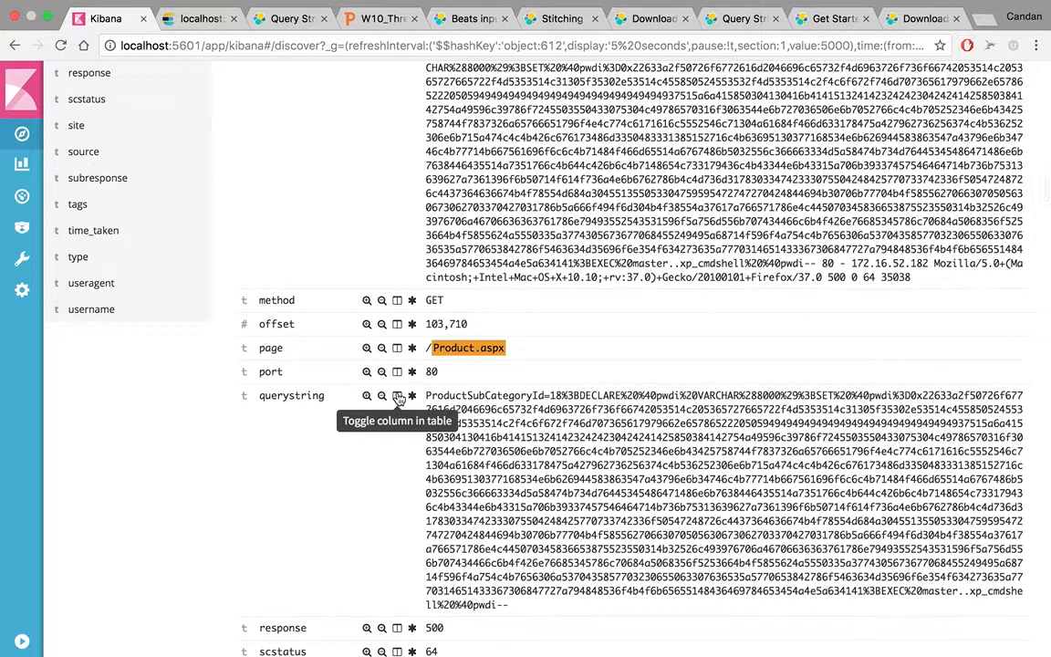
{"action": "left_click", "coordinate": [398, 397]}
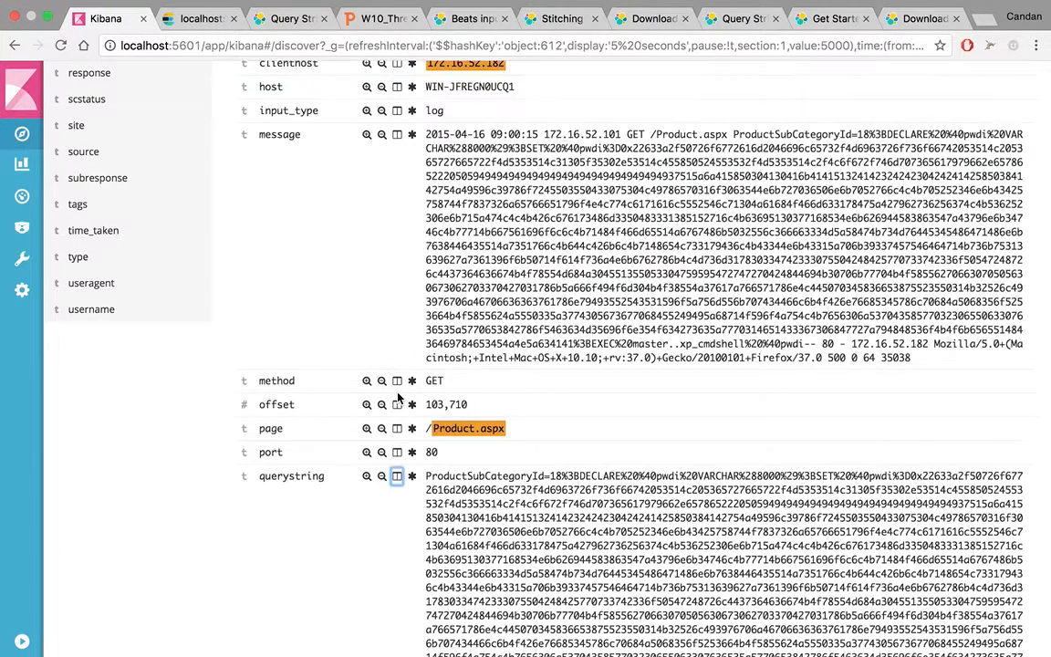
{"action": "scroll", "coordinate": [265, 178], "scroll_direction": "up", "scroll_amount": 6}
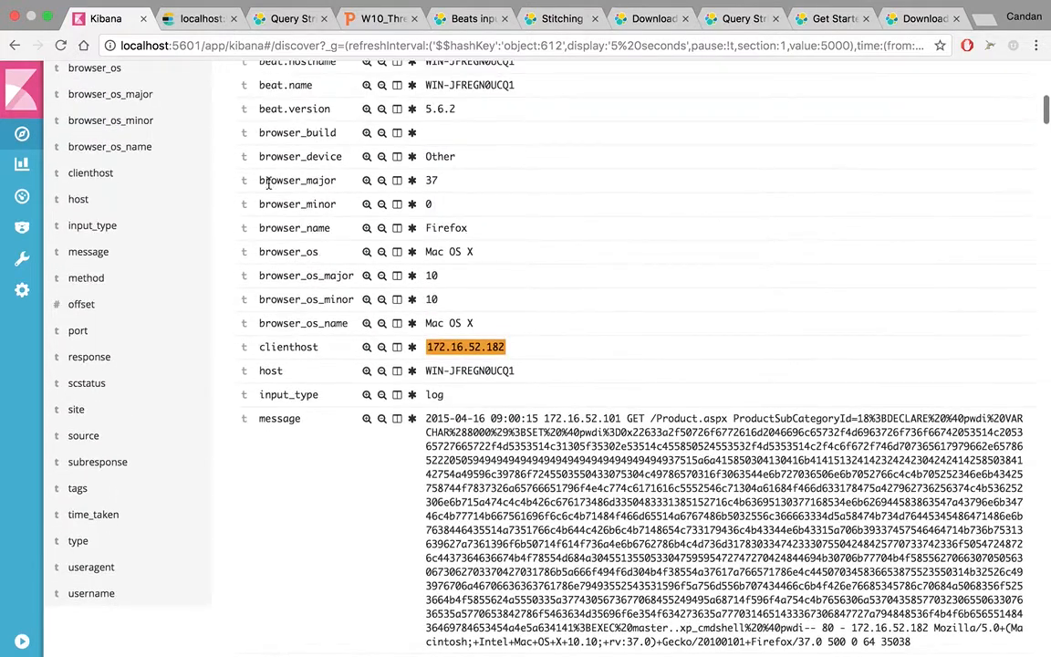
{"action": "scroll", "coordinate": [265, 178], "scroll_direction": "up", "scroll_amount": 1}
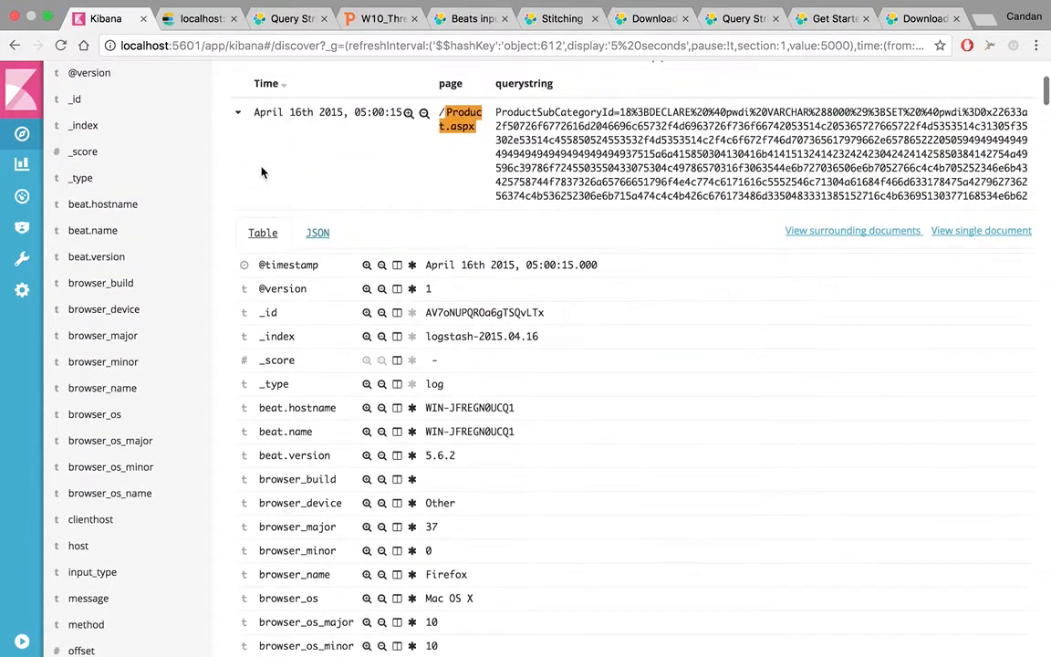
{"action": "left_click", "coordinate": [237, 178]}
- Examine the querystring column of the filtered /Product.aspx entries for SQL injection commands
{"action": "scroll", "coordinate": [338, 202], "scroll_direction": "up", "scroll_amount": 2}
{"action": "scroll", "coordinate": [338, 202], "scroll_direction": "up", "scroll_amount": 2}
{"action": "scroll", "coordinate": [338, 202], "scroll_direction": "down", "scroll_amount": 3}
{"action": "scroll", "coordinate": [338, 203], "scroll_direction": "down", "scroll_amount": 3}
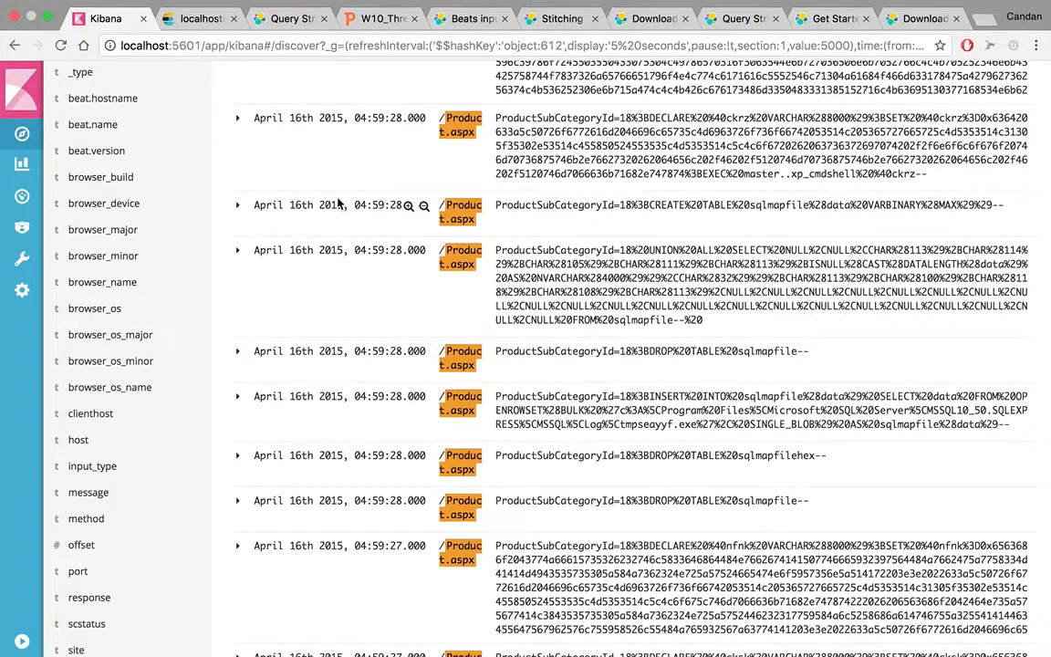
{"action": "scroll", "coordinate": [338, 203], "scroll_direction": "down", "scroll_amount": 2}
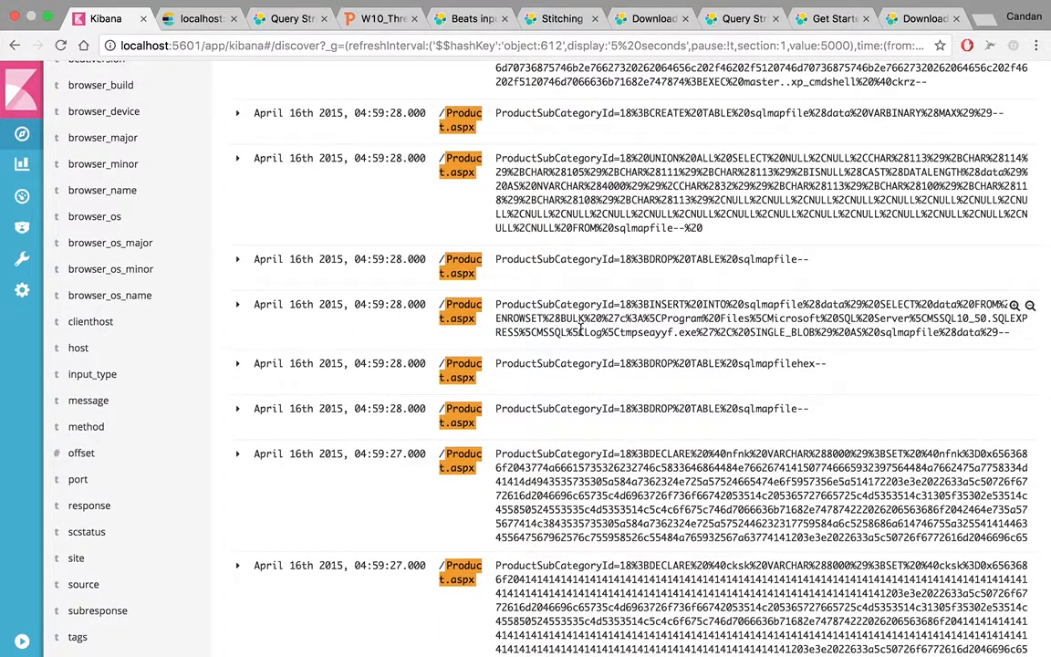
{"action": "scroll", "coordinate": [581, 334], "scroll_direction": "down", "scroll_amount": 2}
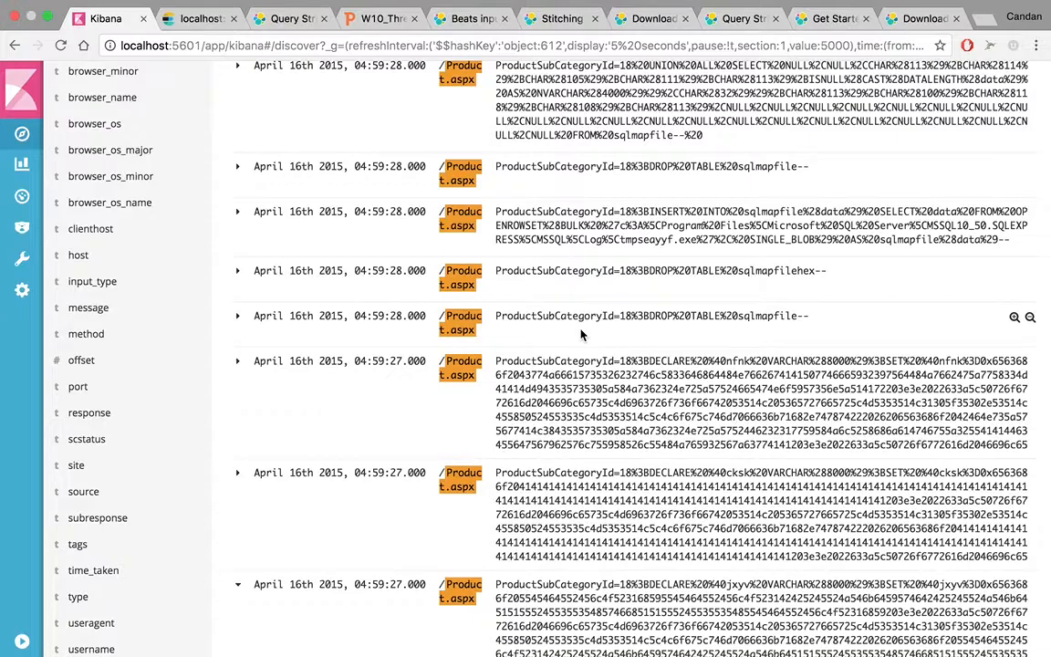
{"action": "scroll", "coordinate": [581, 334], "scroll_direction": "down", "scroll_amount": 10}
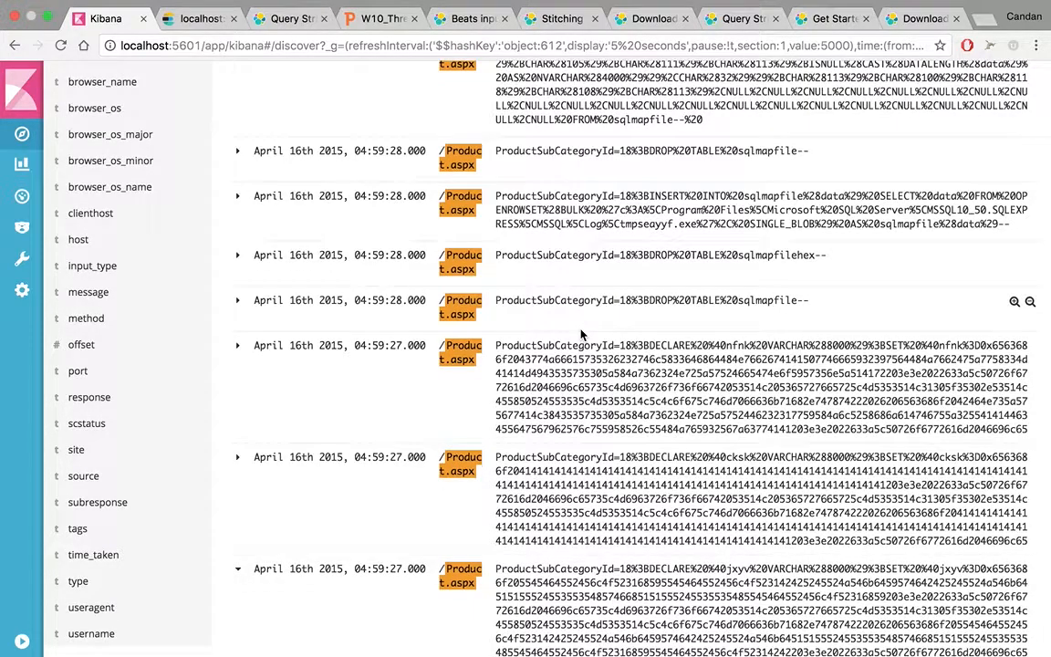
{"action": "scroll", "coordinate": [581, 333], "scroll_direction": "up", "scroll_amount": 2}
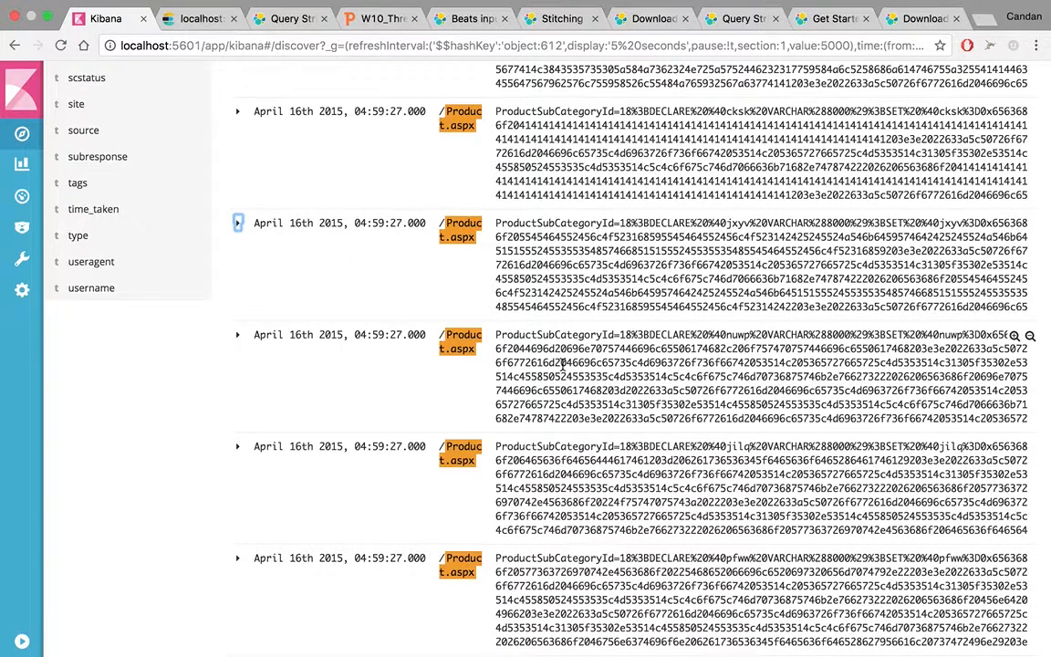
- Expand the 04:59:27 /Product.aspx entry whose query string declares nuwp and examine its message, useragent and response fields
{"action": "left_click", "coordinate": [237, 334]}
{"action": "scroll", "coordinate": [341, 413], "scroll_direction": "down", "scroll_amount": 10}
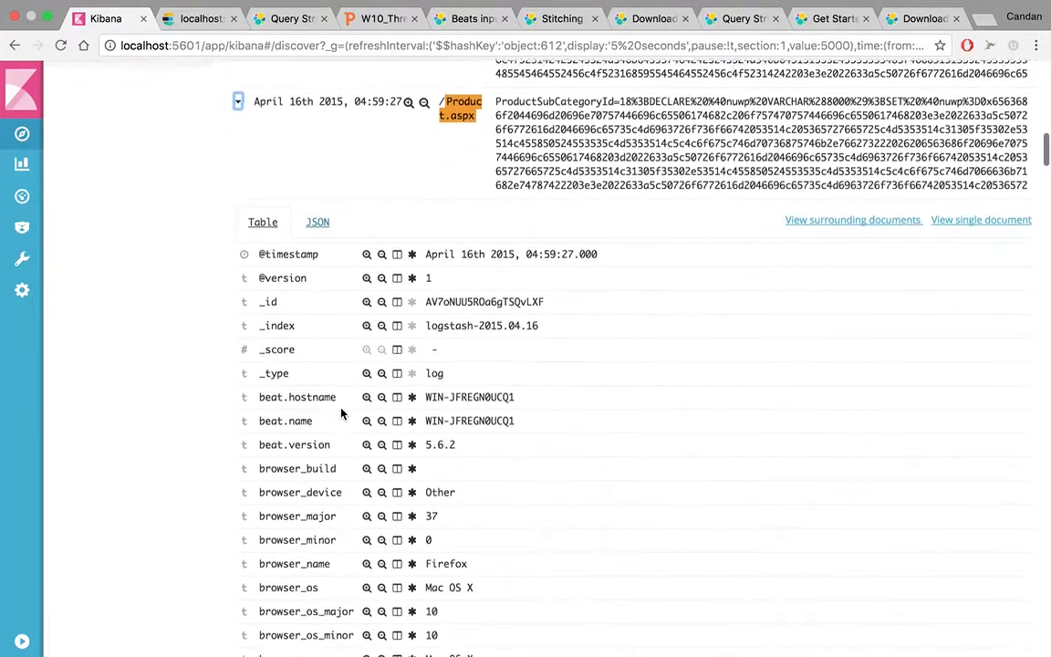
{"action": "scroll", "coordinate": [341, 413], "scroll_direction": "down", "scroll_amount": 12}
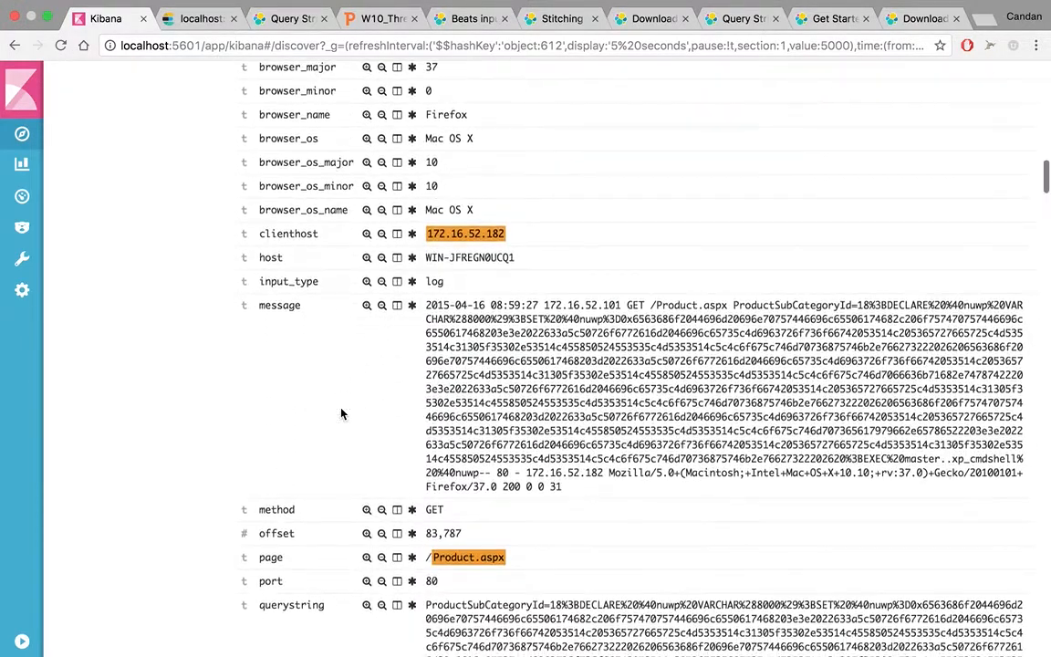
{"action": "scroll", "coordinate": [342, 413], "scroll_direction": "down", "scroll_amount": 6}
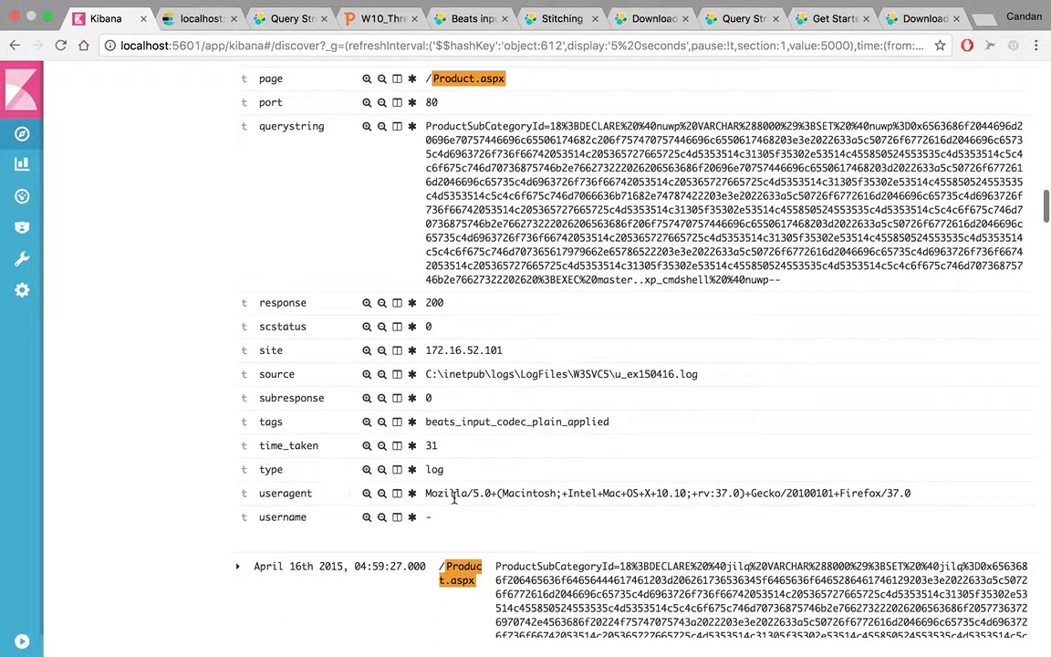
{"action": "left_click_drag", "start_coordinate": [915, 496], "coordinate": [429, 493]}
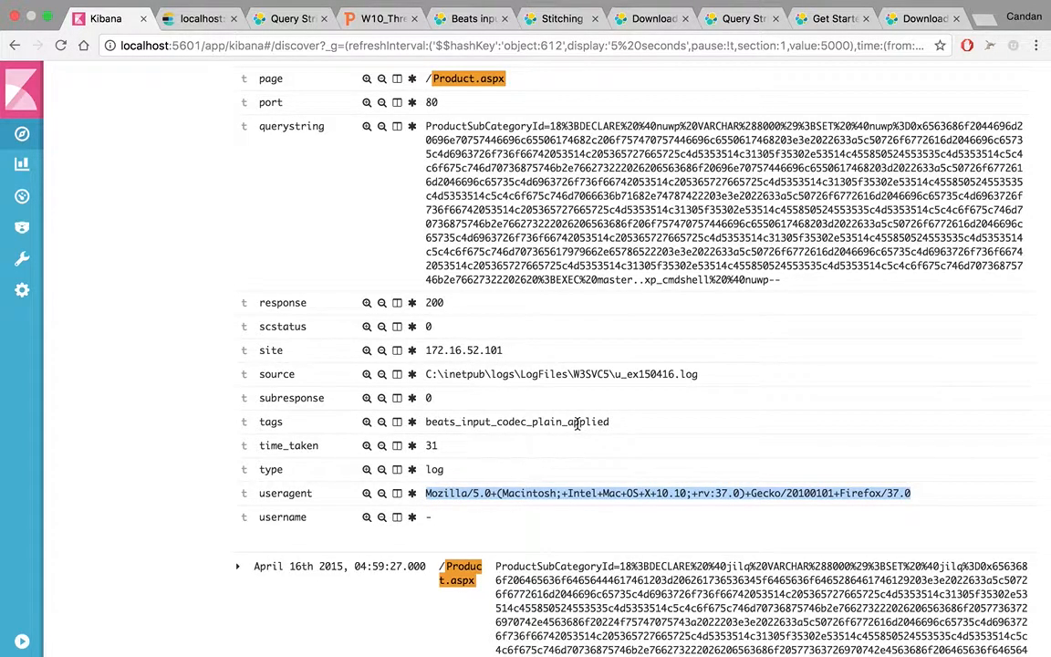
{"action": "scroll", "coordinate": [576, 424], "scroll_direction": "up", "scroll_amount": 10}
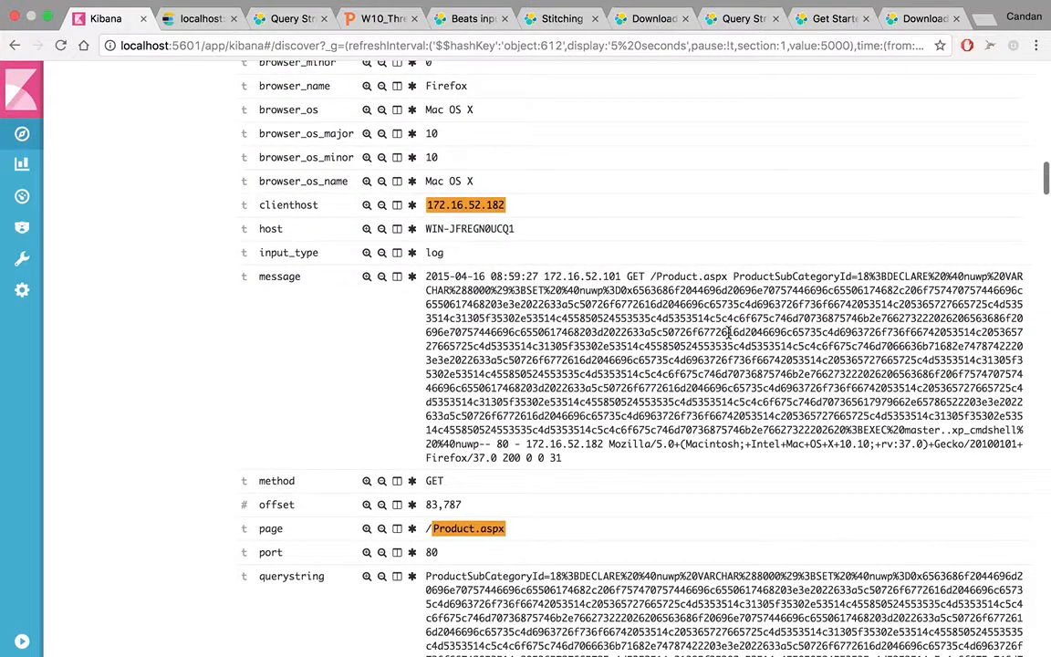
{"action": "scroll", "coordinate": [728, 333], "scroll_direction": "down", "scroll_amount": 7}
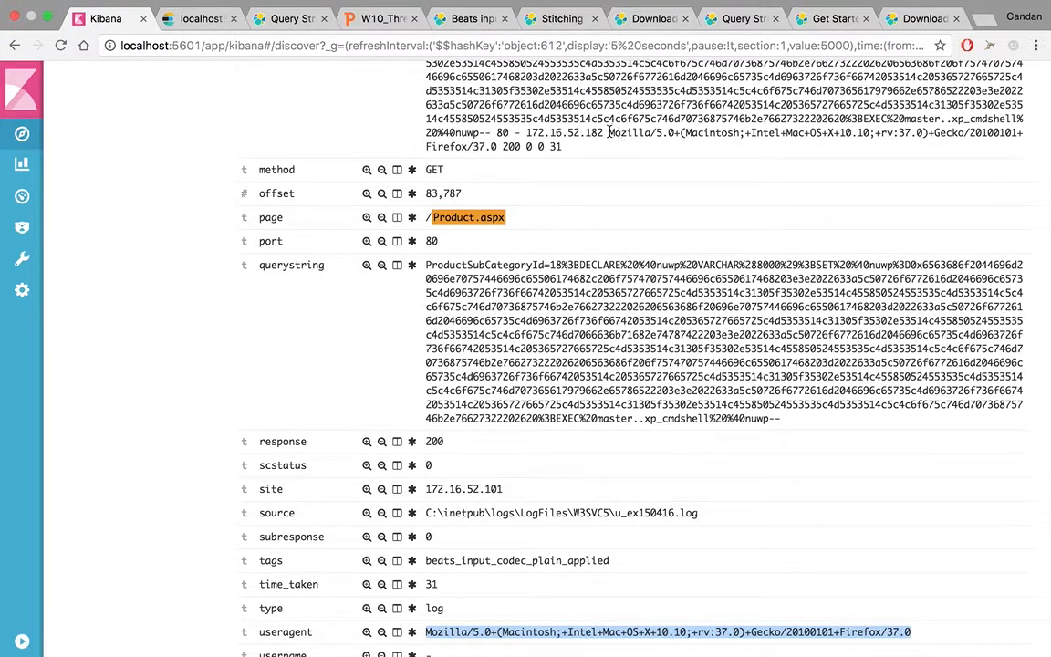
{"action": "left_click_drag", "start_coordinate": [609, 133], "coordinate": [624, 146]}
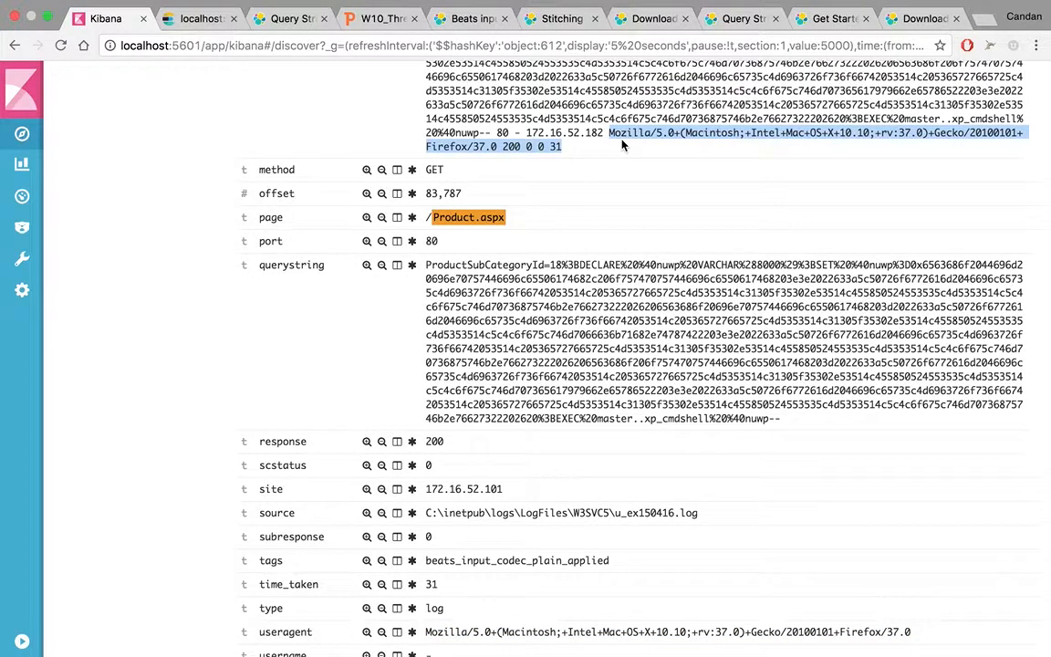
{"action": "double_click", "coordinate": [436, 441]}
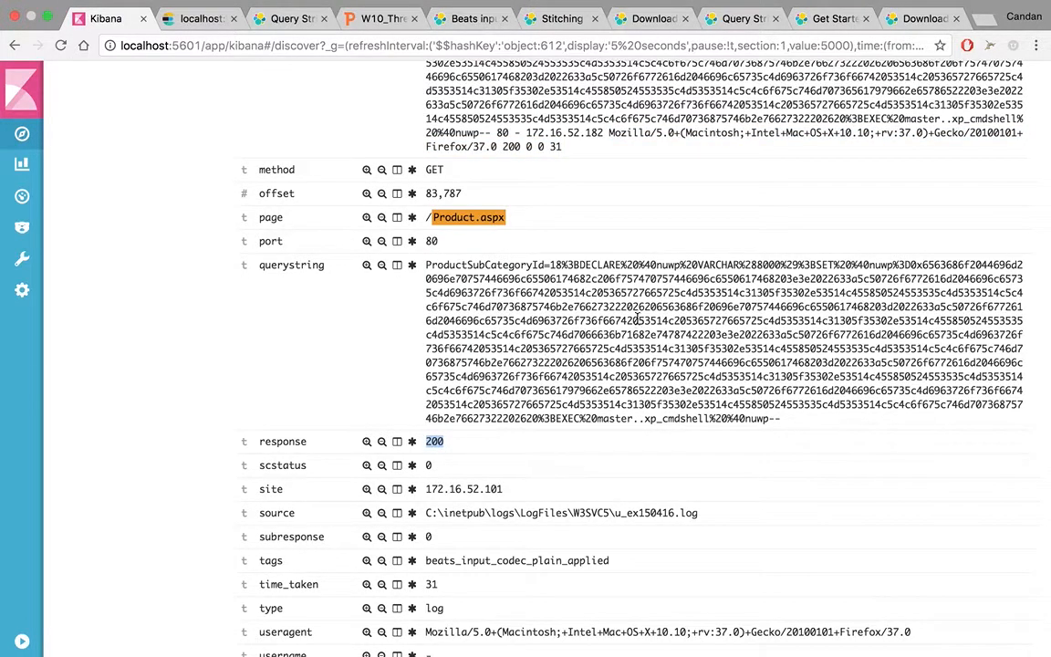
- Collapse the 04:59:27 /Product.aspx entry that declares nuwp and clear the Discover search query
{"action": "scroll", "coordinate": [638, 315], "scroll_direction": "up", "scroll_amount": 10}
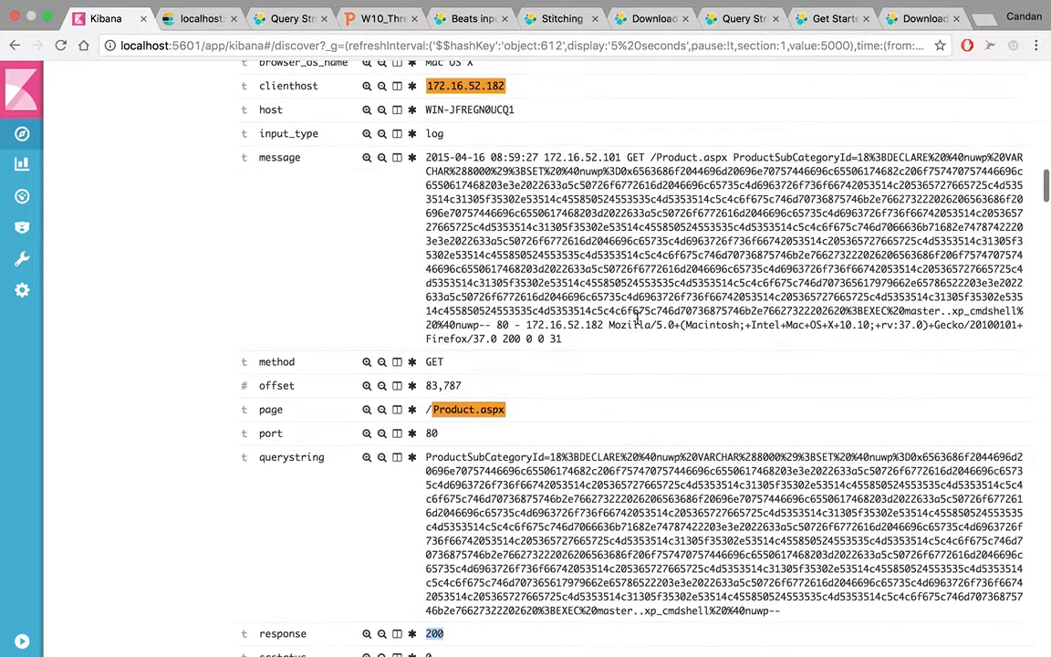
{"action": "scroll", "coordinate": [637, 324], "scroll_direction": "up", "scroll_amount": 5}
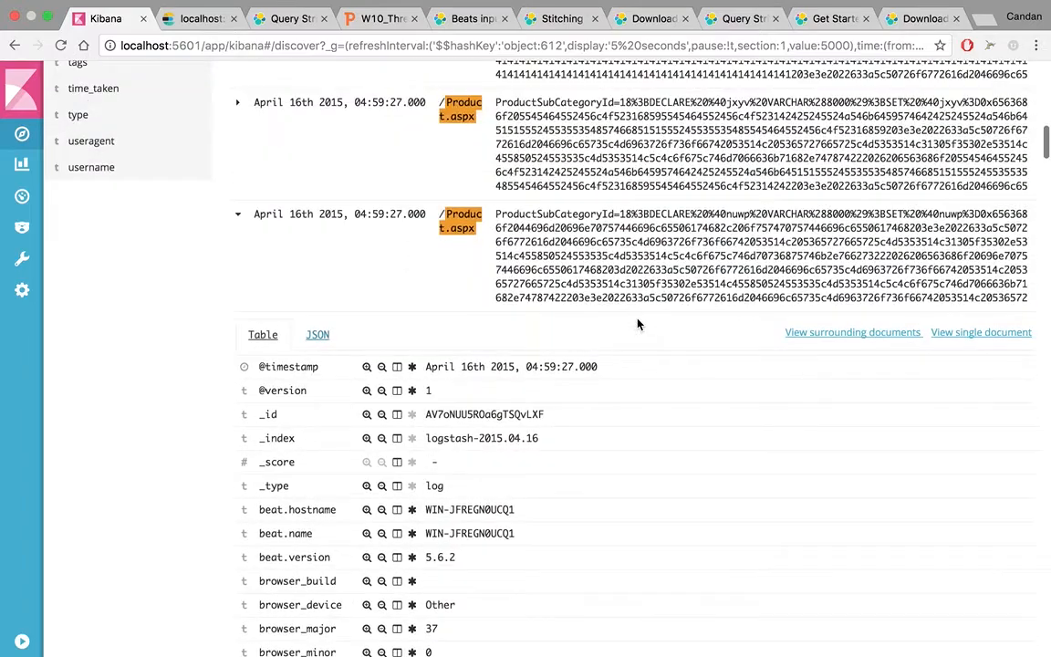
{"action": "left_click", "coordinate": [238, 357]}
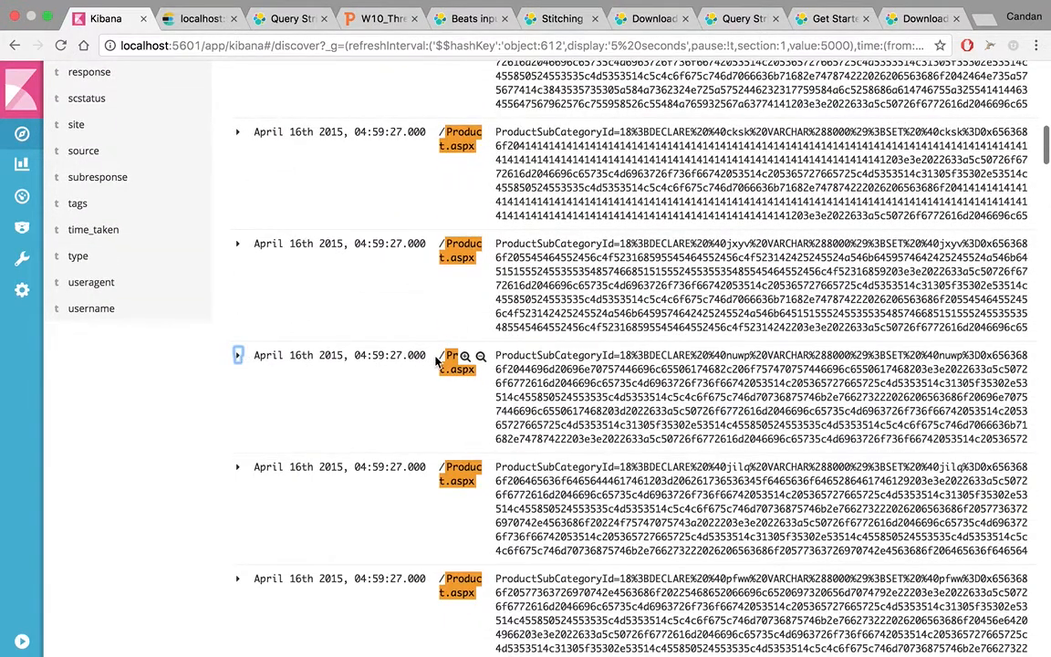
{"action": "scroll", "coordinate": [434, 359], "scroll_direction": "up", "scroll_amount": 10}
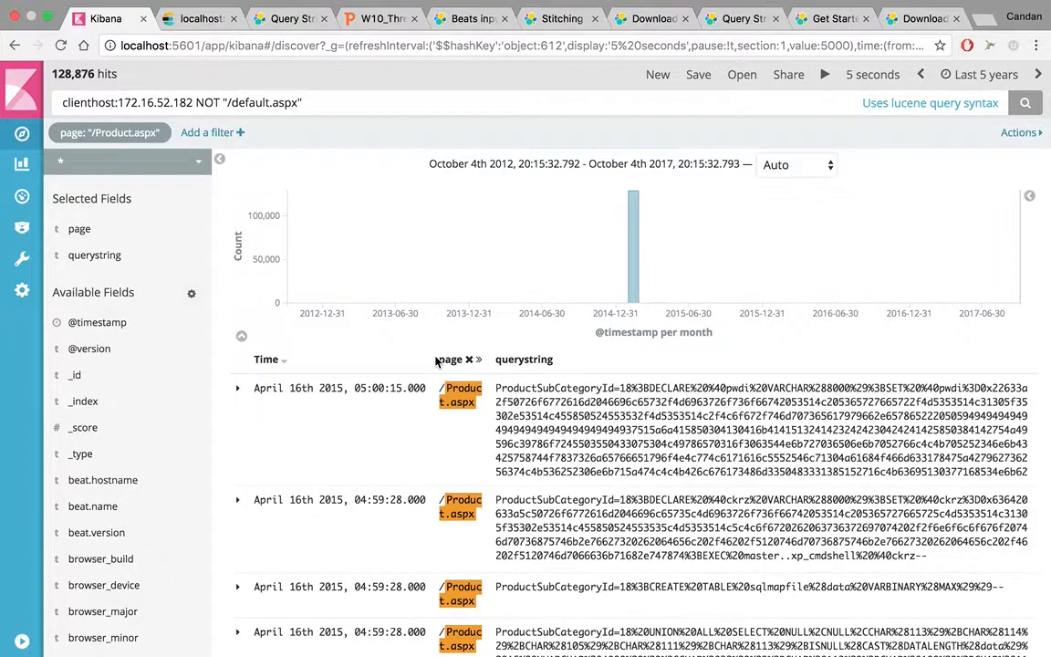
{"action": "triple_click", "coordinate": [460, 98]}
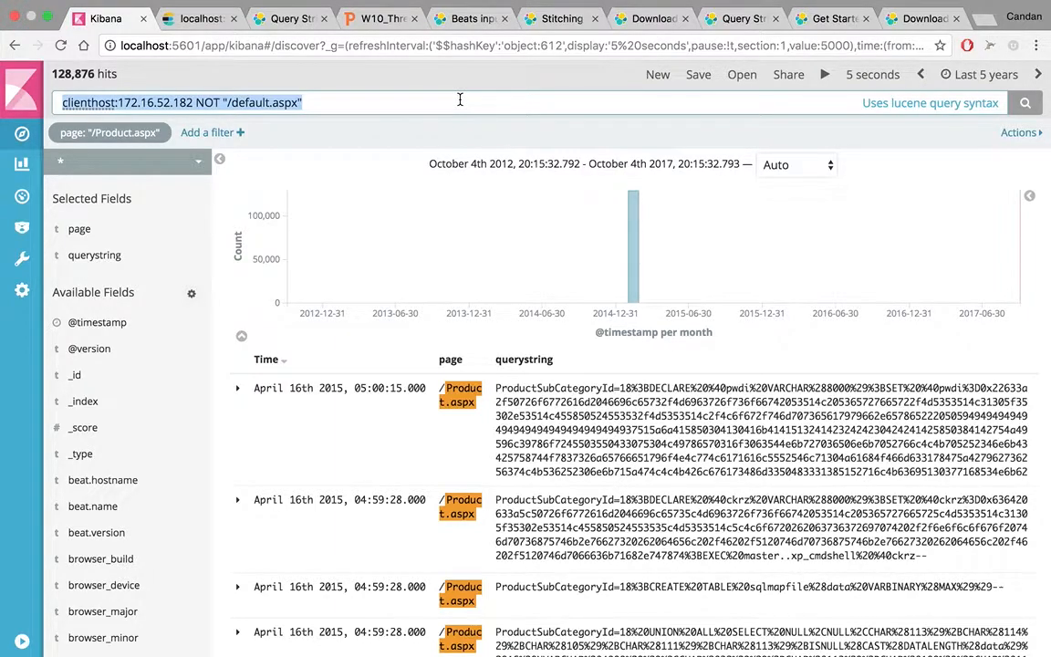
{"action": "key", "text": "BackSpace"}
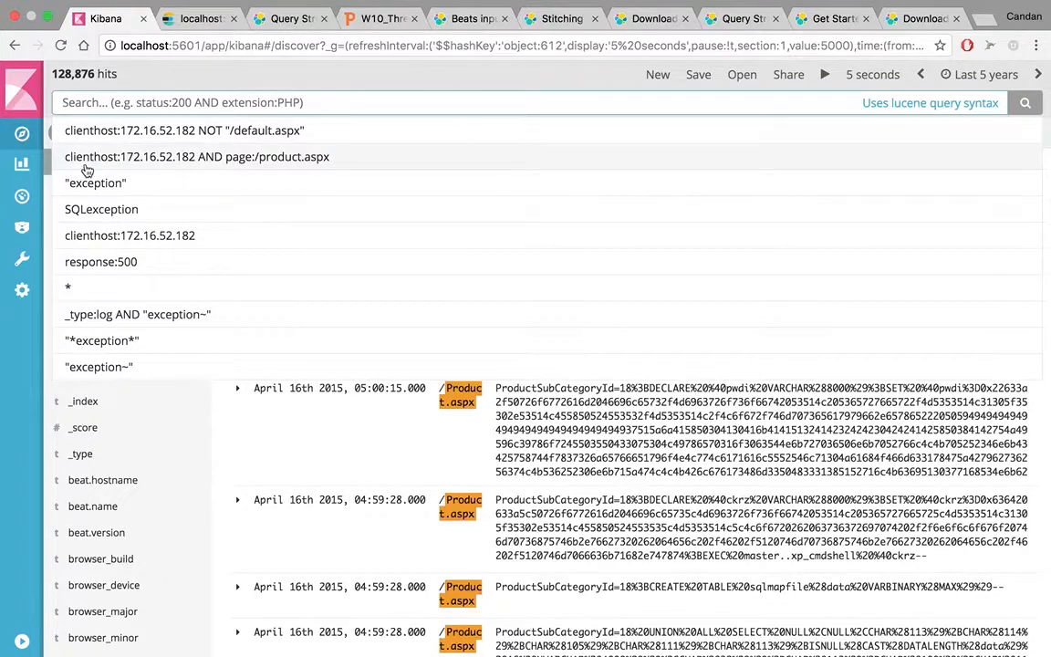
- Open the saved Meetup_1 visualization to view its chart
{"action": "left_click", "coordinate": [20, 165]}
{"action": "left_click", "coordinate": [20, 165]}
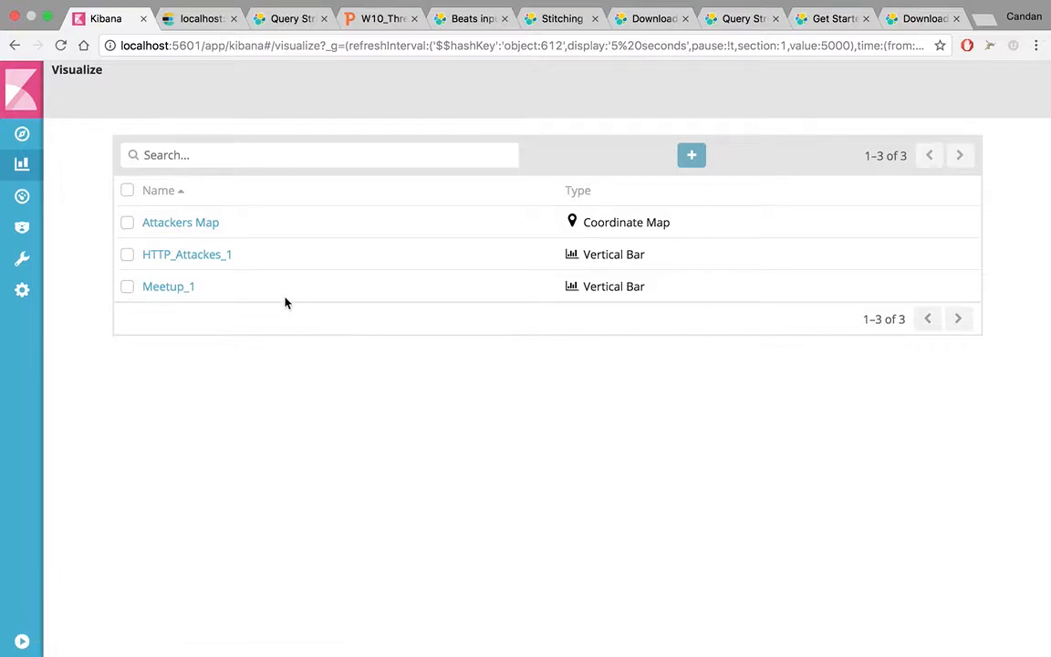
{"action": "left_click", "coordinate": [187, 288]}
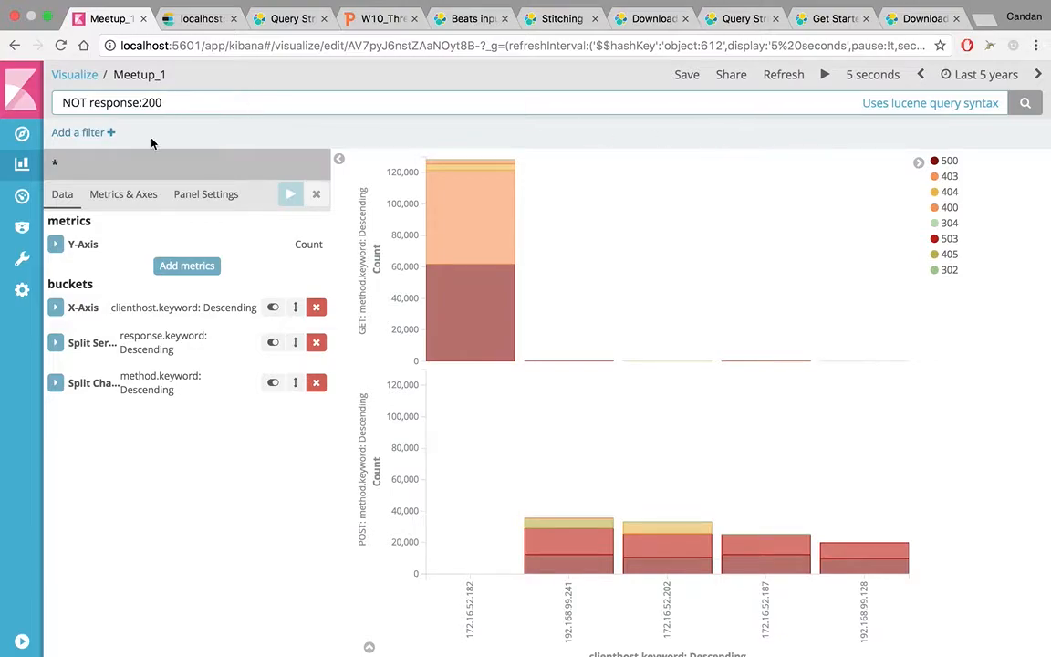
- Leave the DB_1 dashboard for the dashboard list and start a new empty dashboard
{"action": "left_click", "coordinate": [21, 198]}
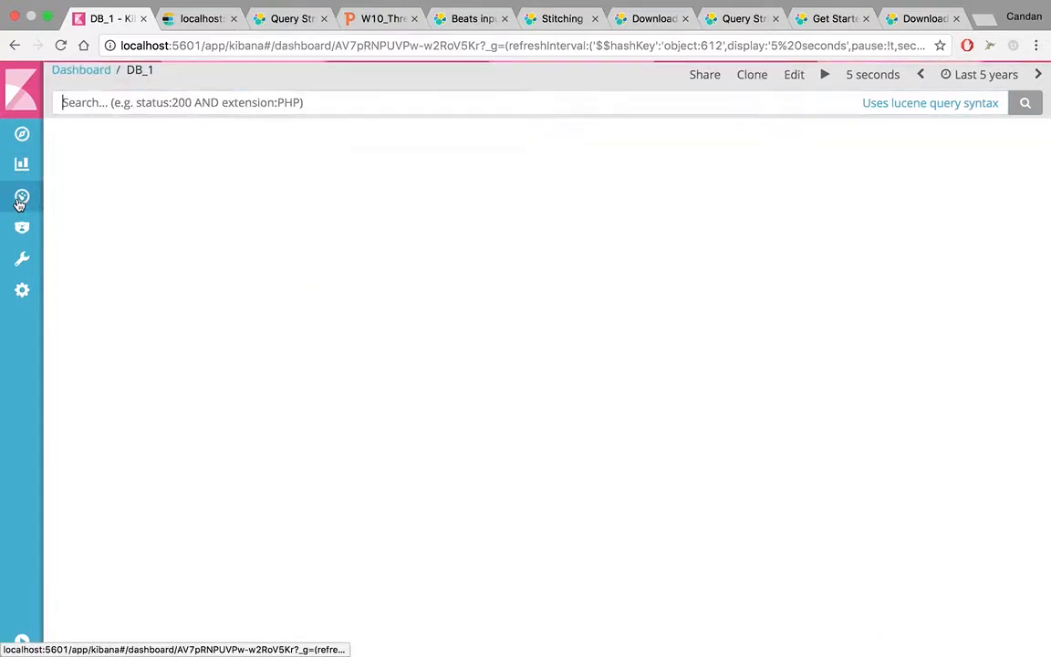
{"action": "left_click", "coordinate": [94, 70]}
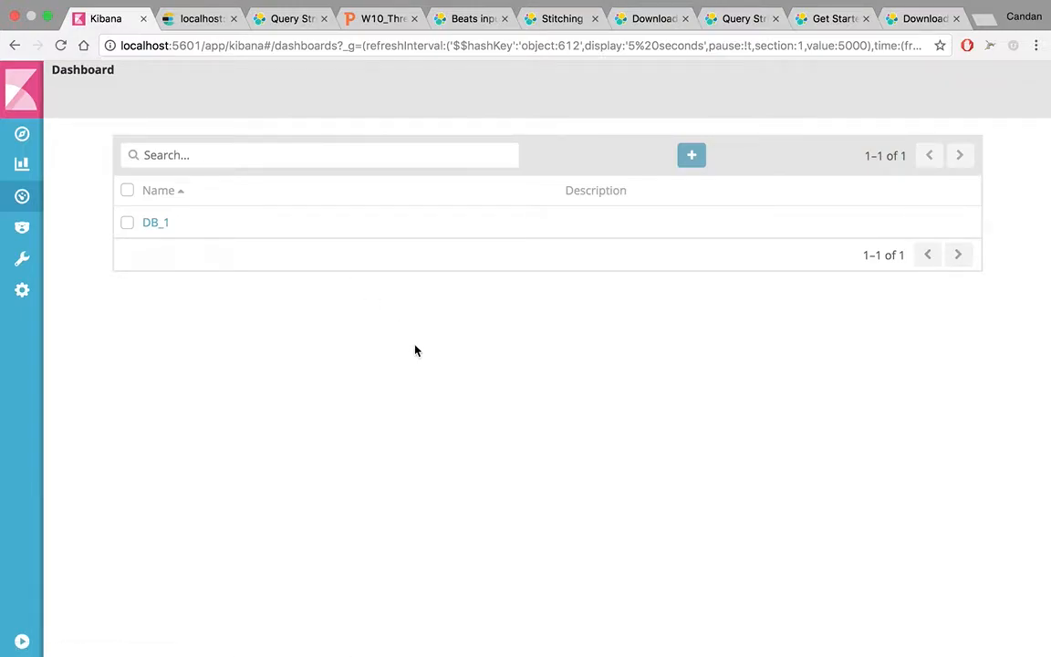
{"action": "left_click", "coordinate": [691, 157]}
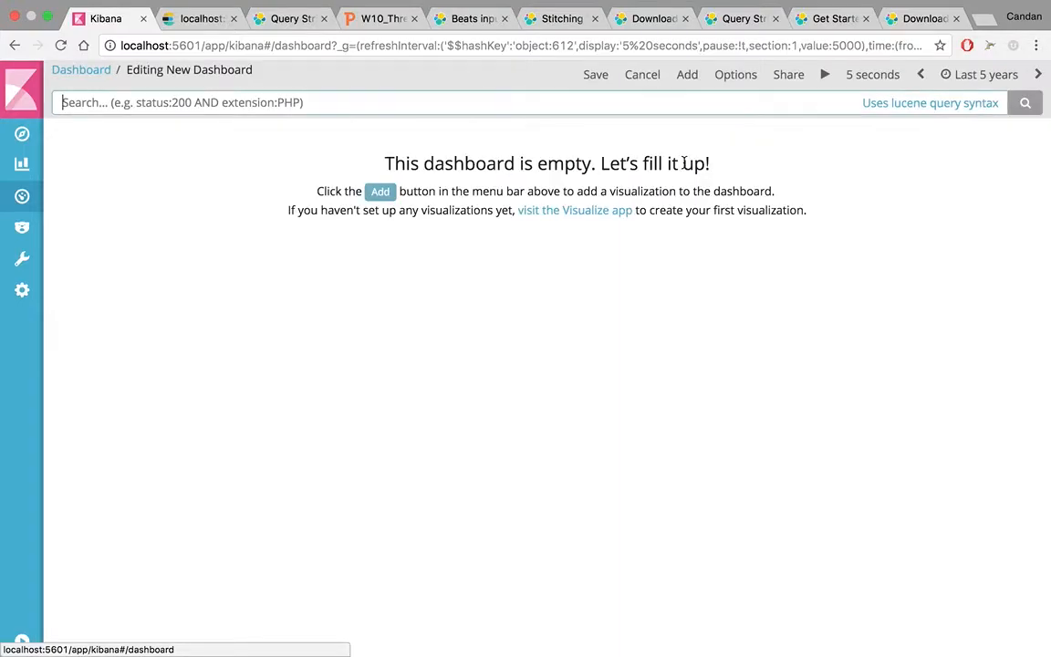
{"action": "left_click", "coordinate": [373, 201]}
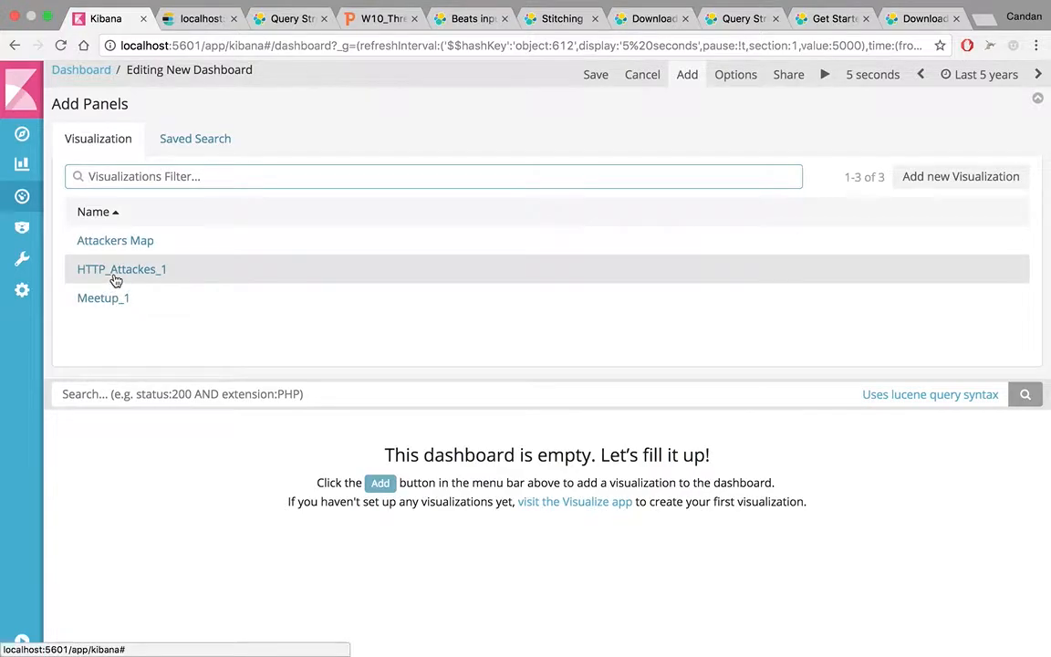
{"action": "left_click", "coordinate": [114, 273]}
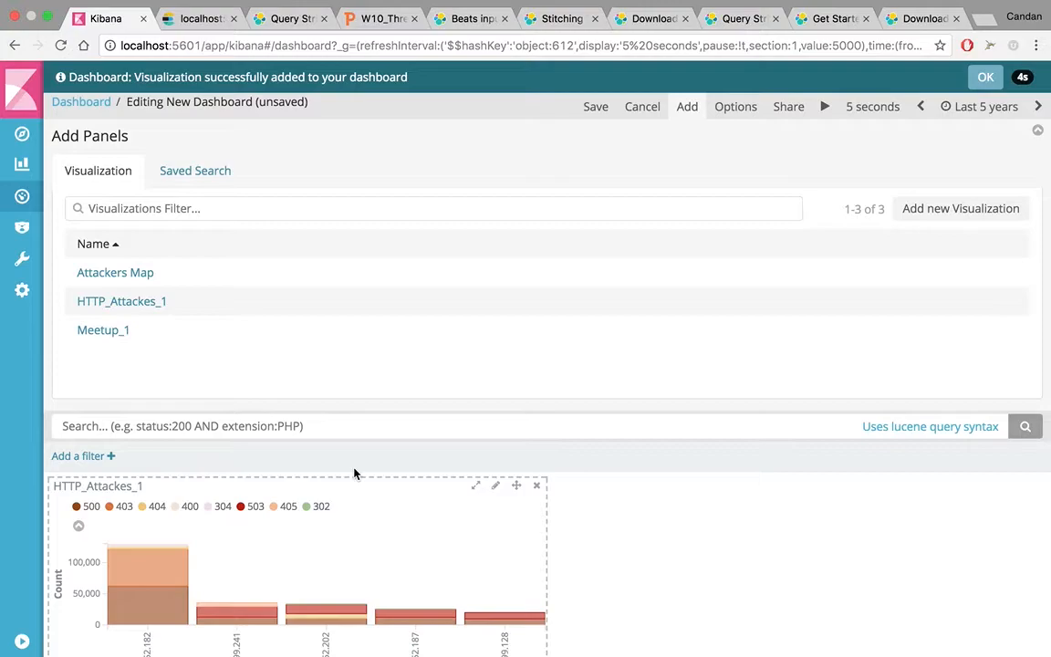
{"action": "scroll", "coordinate": [355, 473], "scroll_direction": "down", "scroll_amount": 2}
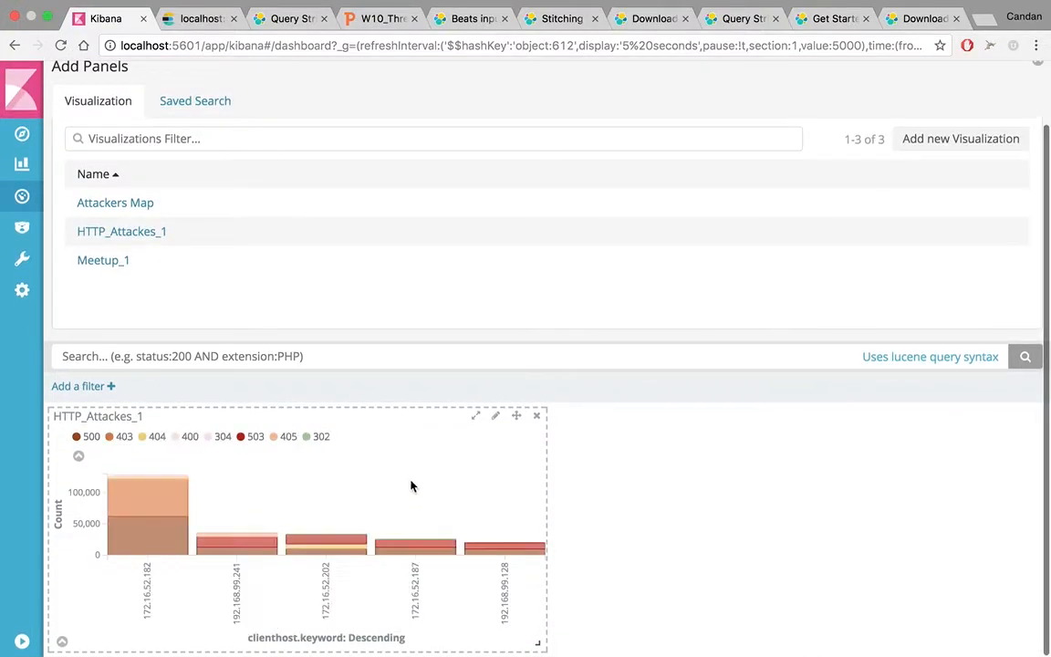
{"action": "left_click", "coordinate": [22, 163]}
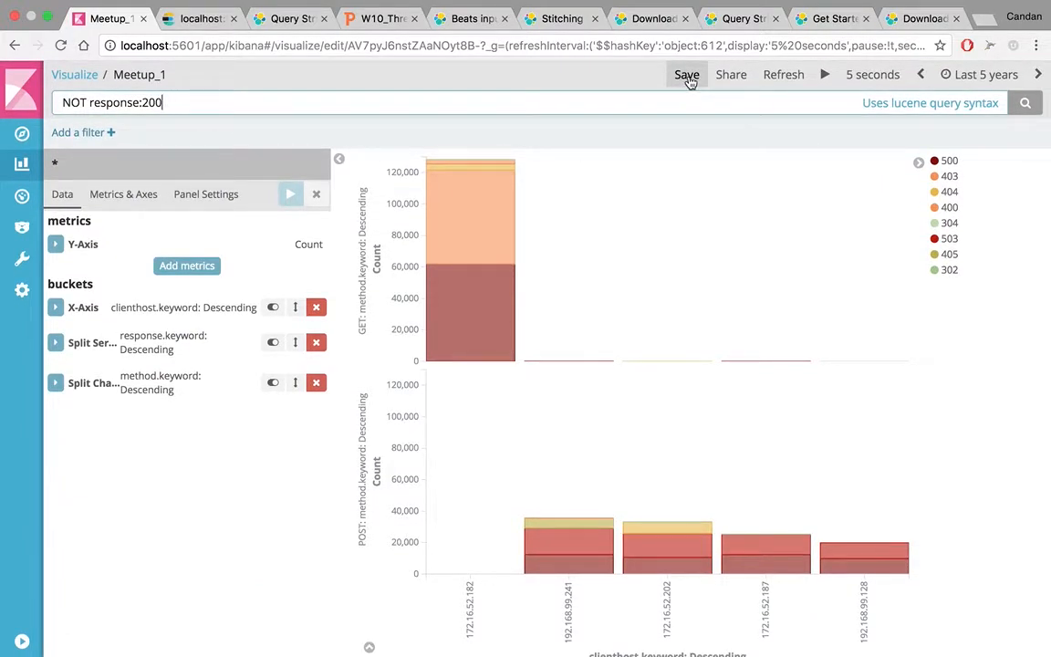
{"action": "double_click", "coordinate": [125, 75]}
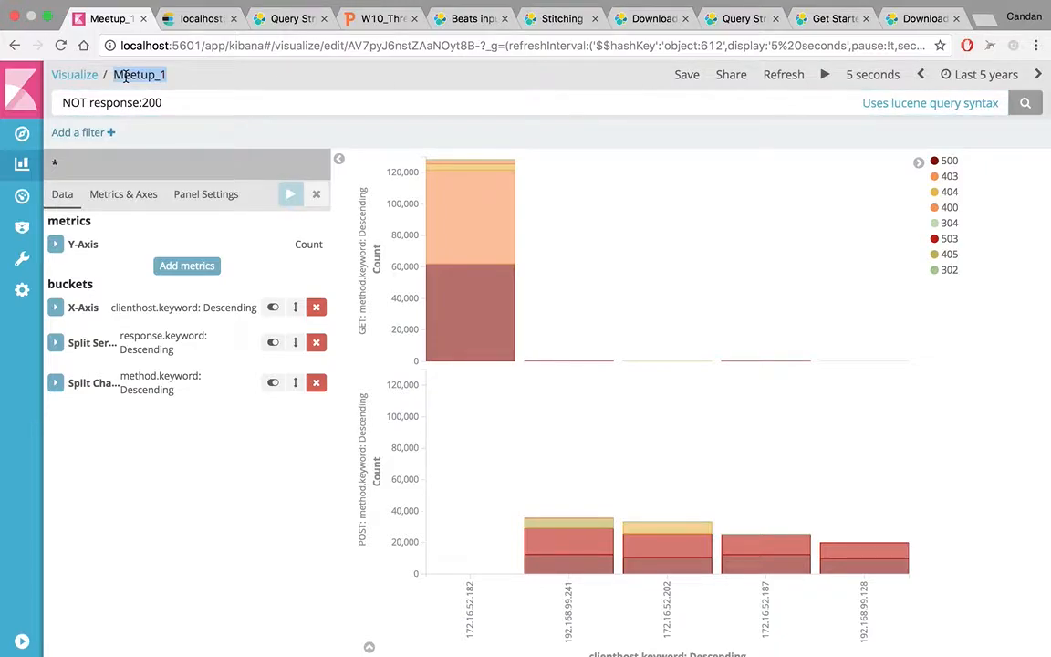
{"action": "left_click", "coordinate": [22, 195]}
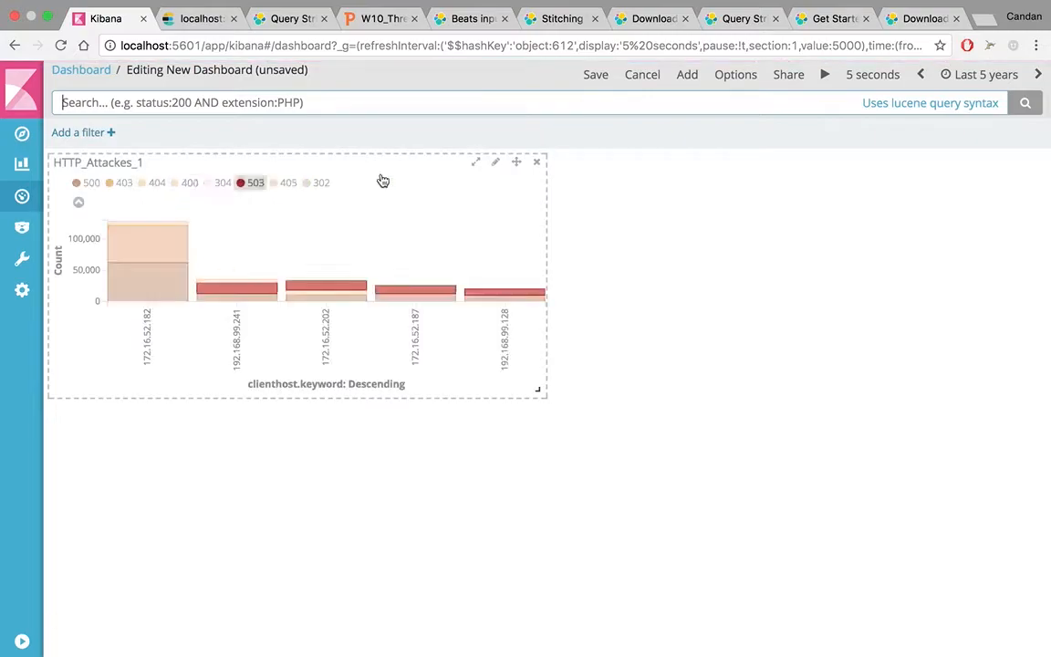
{"action": "left_click", "coordinate": [537, 163]}
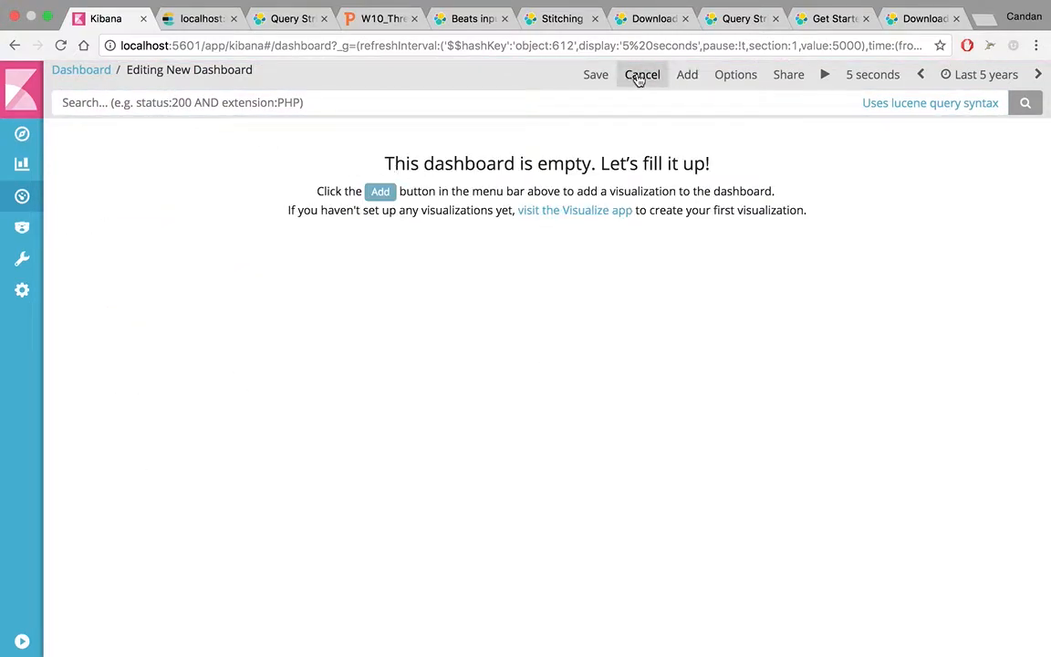
- Add the saved HTTP_Attackes_1 and Meetup_1 visualizations to the new dashboard, then close the Add Panels area
{"action": "left_click", "coordinate": [687, 75]}
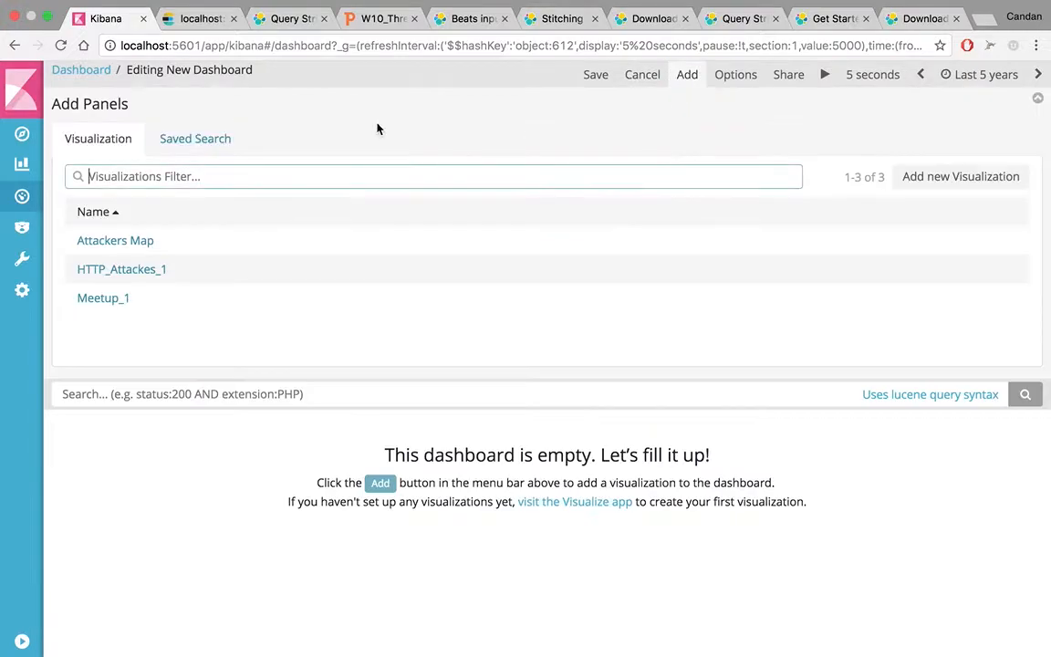
{"action": "left_click", "coordinate": [142, 275]}
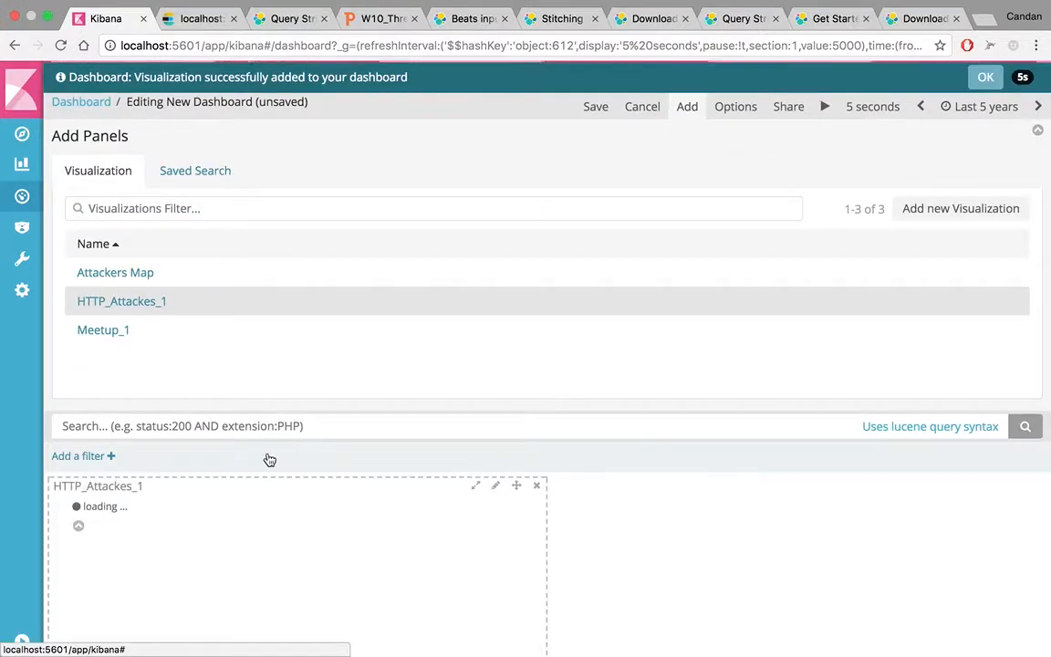
{"action": "left_click", "coordinate": [105, 334]}
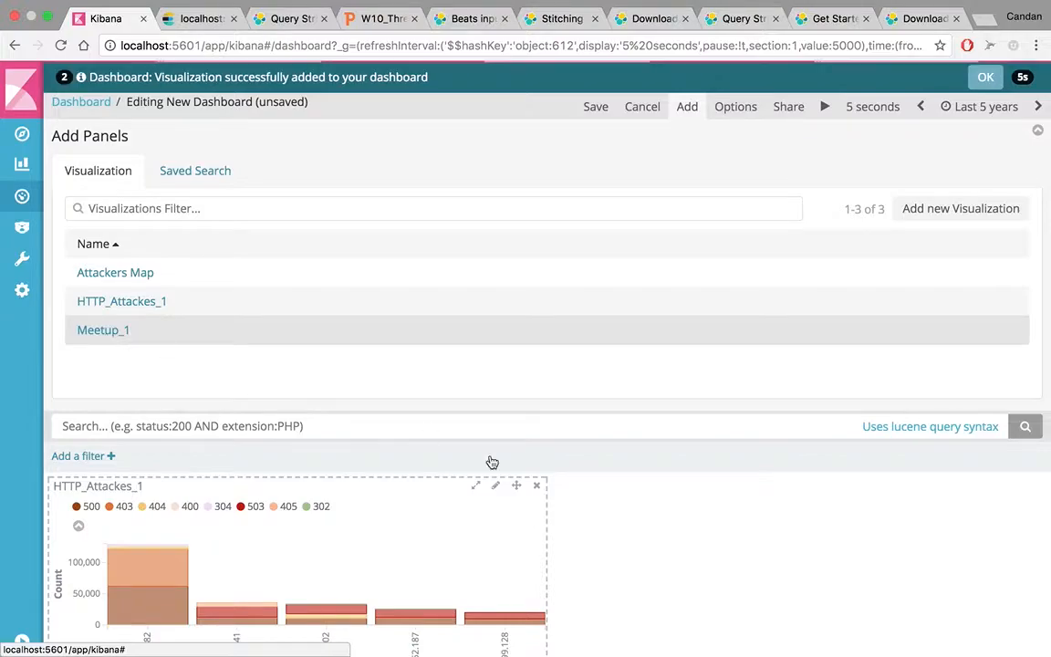
{"action": "scroll", "coordinate": [721, 562], "scroll_direction": "down", "scroll_amount": 2}
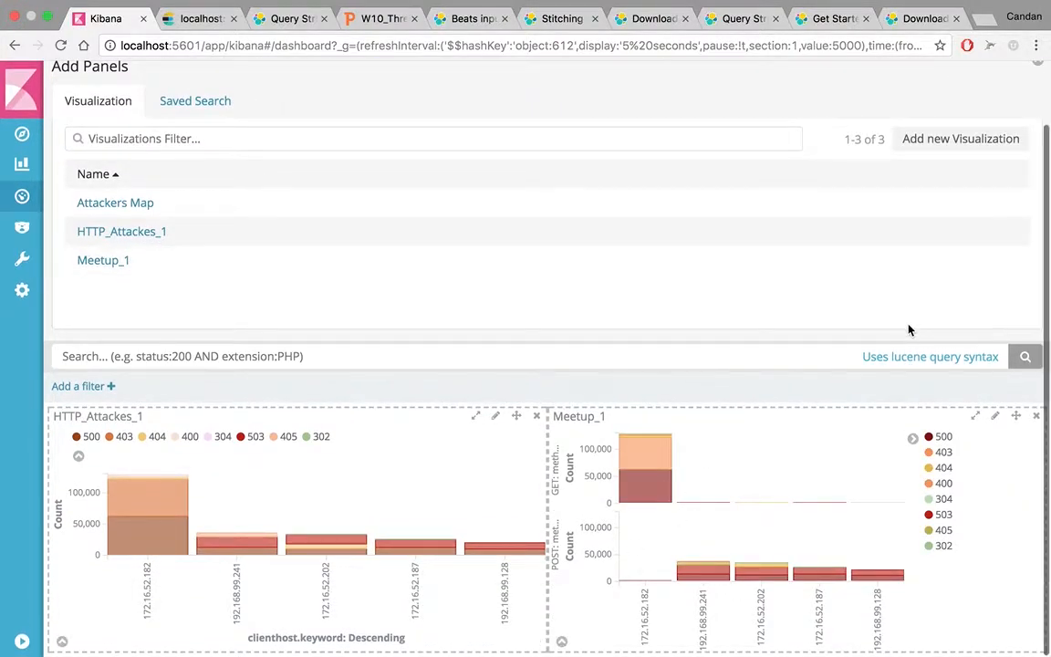
{"action": "scroll", "coordinate": [910, 328], "scroll_direction": "up", "scroll_amount": 2}
{"action": "left_click", "coordinate": [686, 108]}
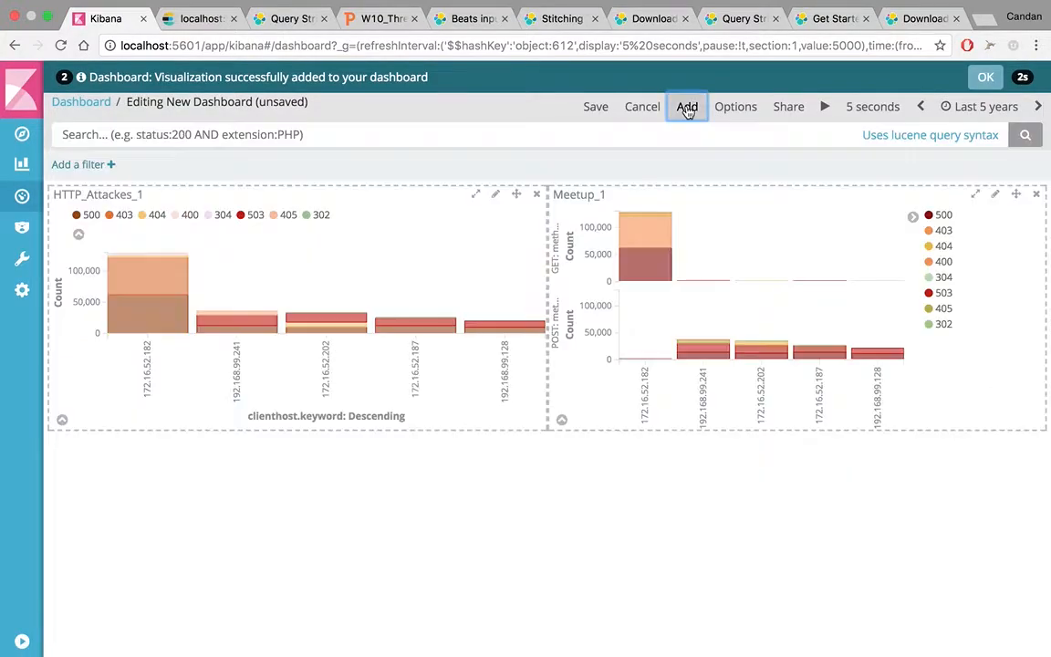
{"action": "scroll", "coordinate": [393, 554], "scroll_direction": "down", "scroll_amount": 1}
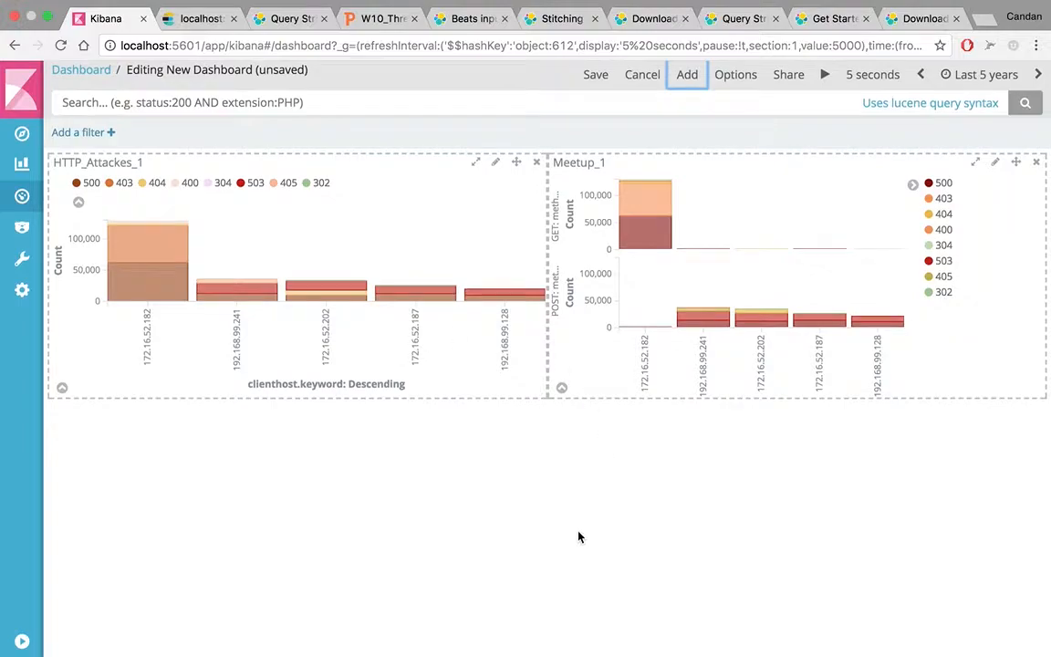
- Return to the list of visualizations, start a new one and review the available chart, data, map and time series types
{"action": "left_click", "coordinate": [20, 162]}
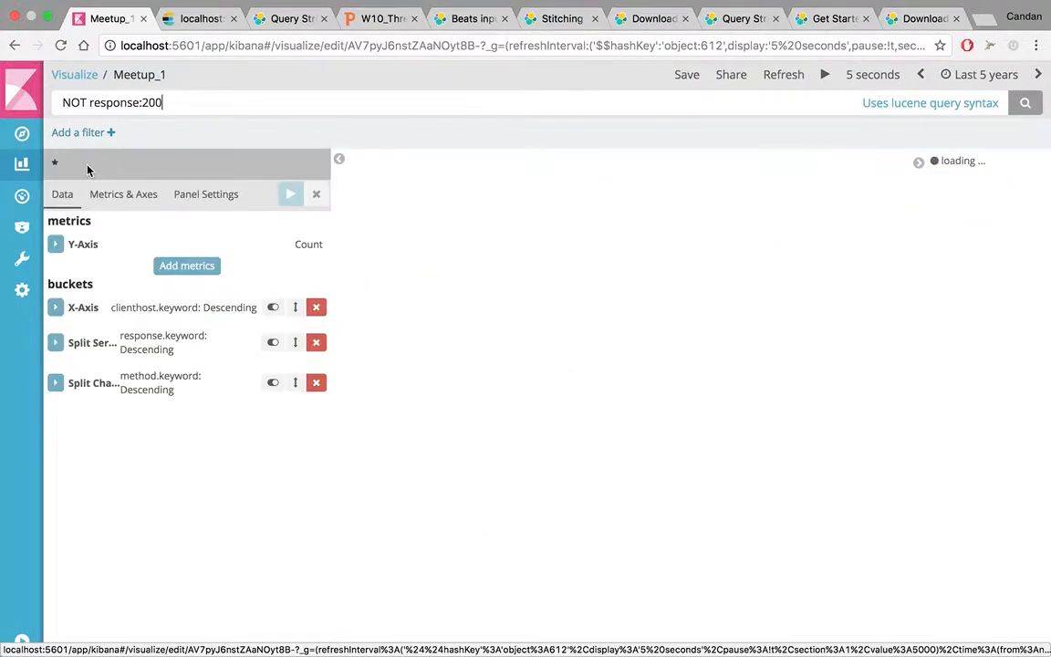
{"action": "left_click", "coordinate": [77, 79]}
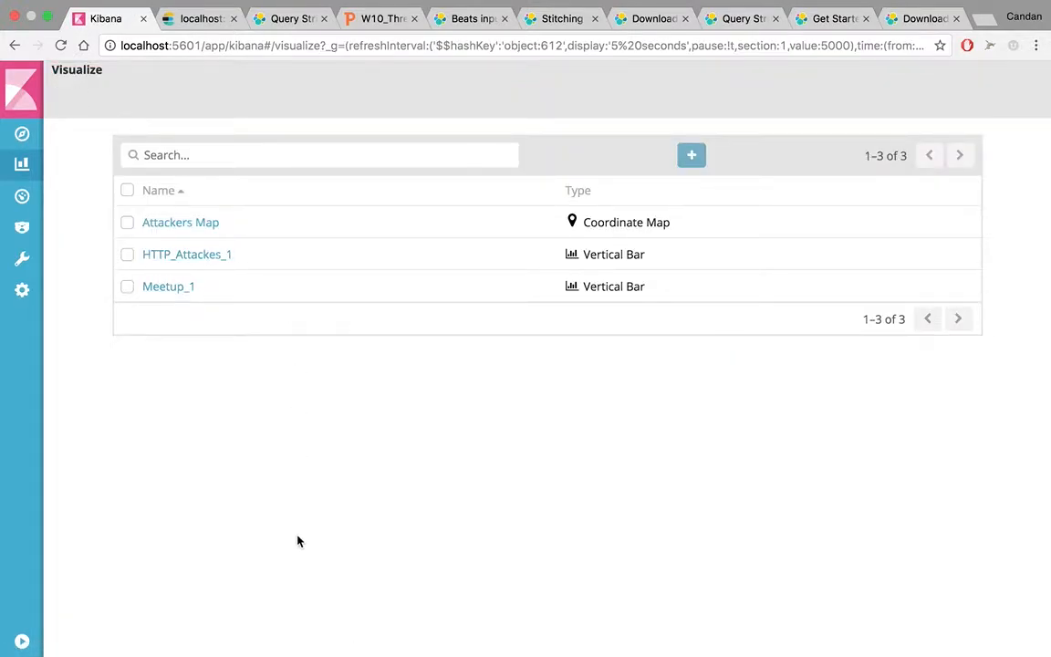
{"action": "left_click", "coordinate": [695, 157]}
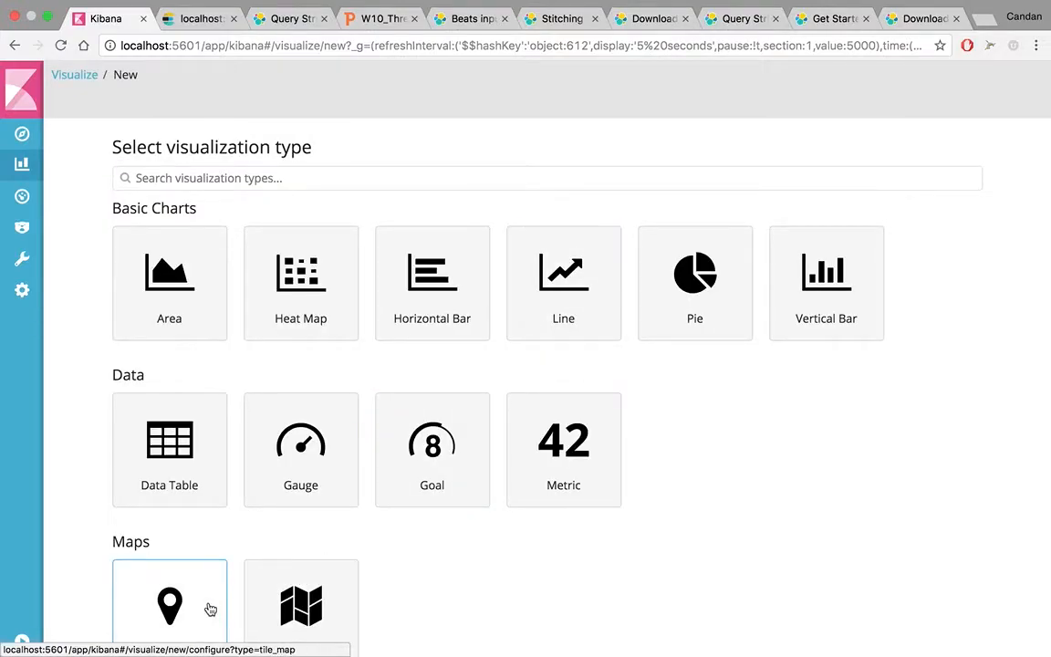
{"action": "scroll", "coordinate": [210, 608], "scroll_direction": "down", "scroll_amount": 2}
{"action": "scroll", "coordinate": [210, 609], "scroll_direction": "down", "scroll_amount": 1}
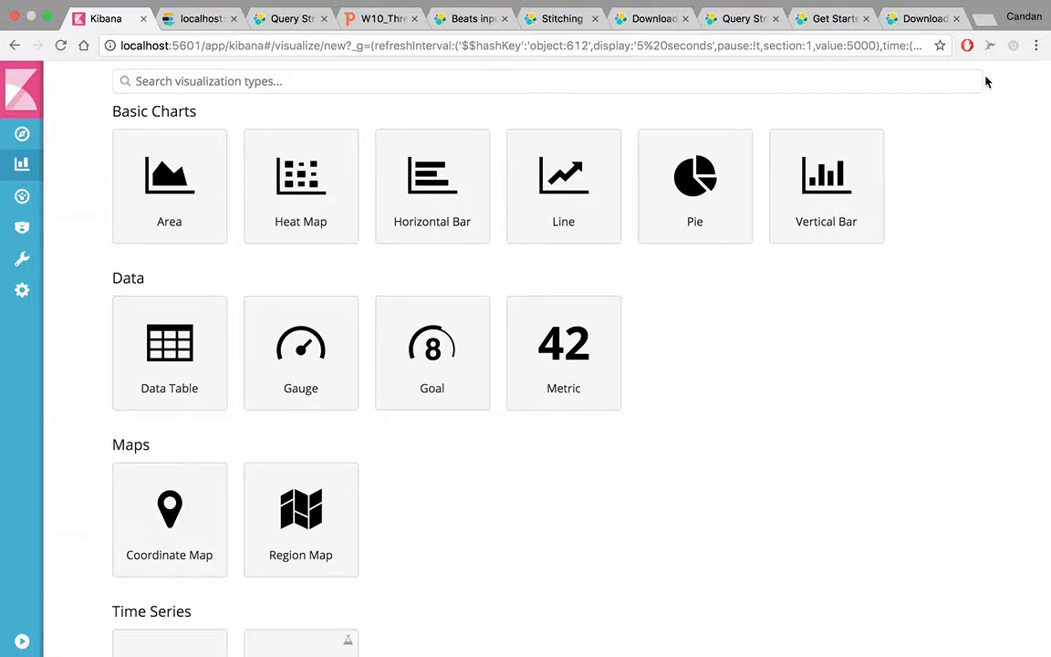
- Search Google for "hacker typer" in a new browser tab
{"action": "left_click", "coordinate": [984, 20]}
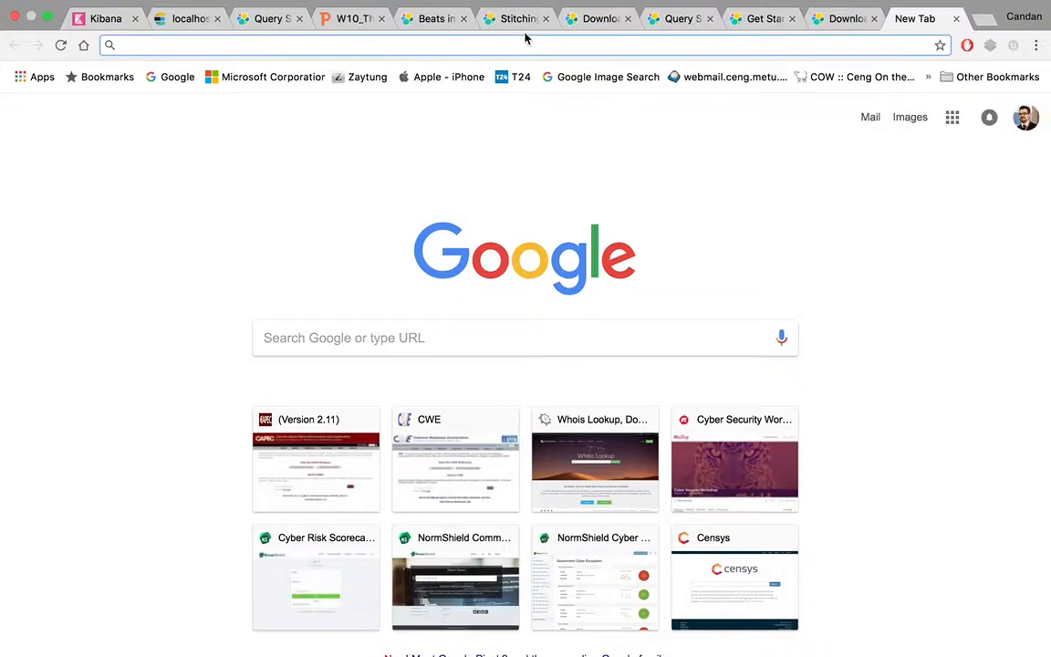
{"action": "type", "text": "has"}
{"action": "key", "text": "BackSpace"}
{"action": "type", "text": "cker "}
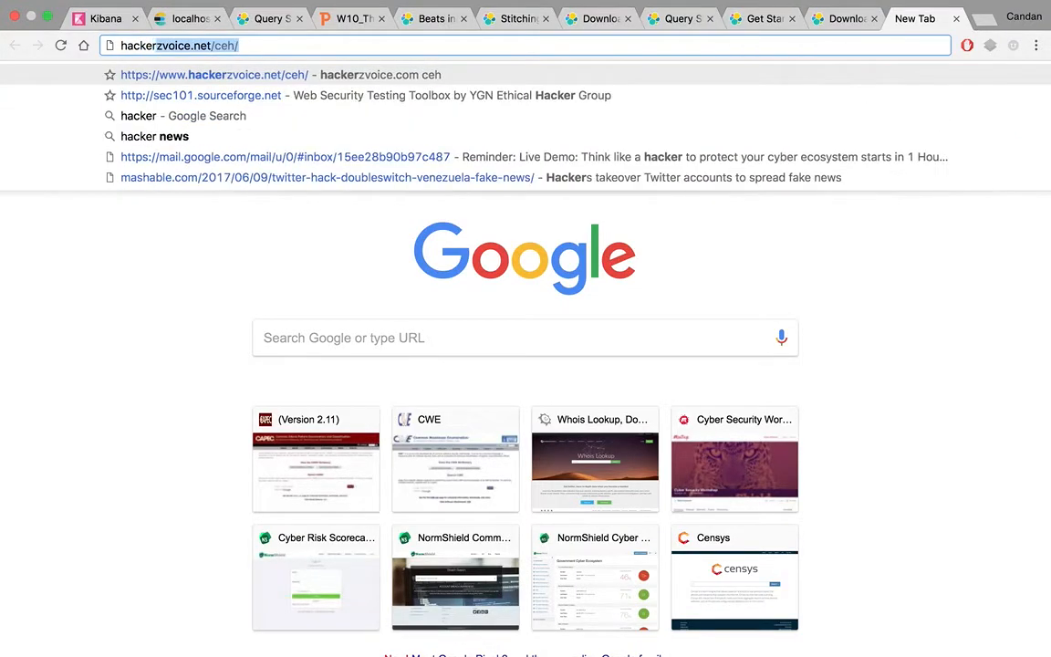
{"action": "type", "text": "typer"}
{"action": "key", "text": "Return"}
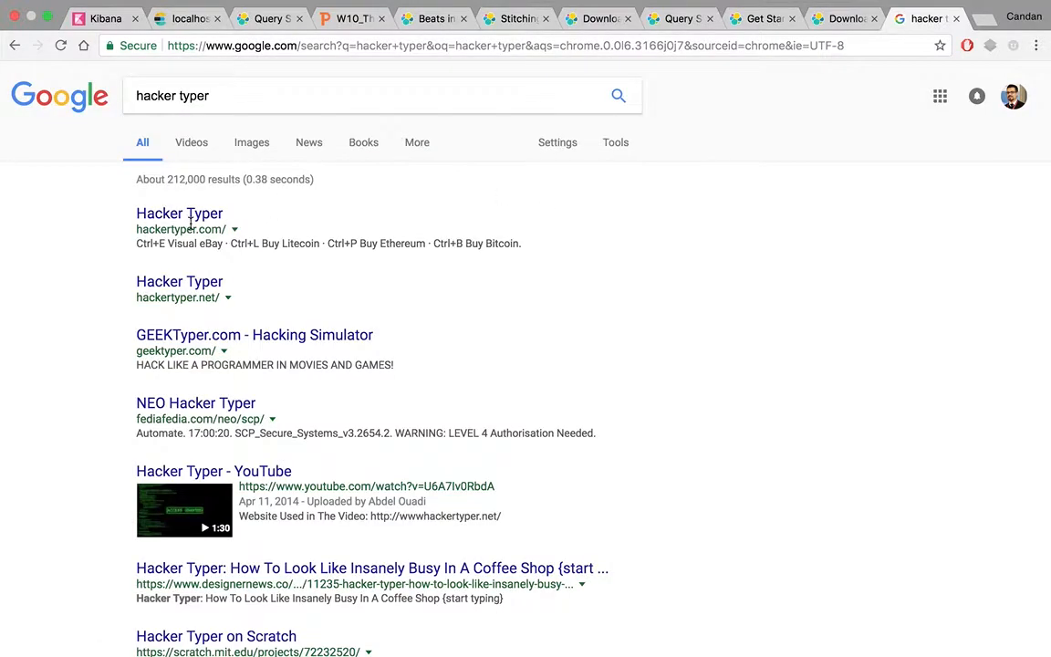
- Open the hackertyper.com and GEEKTyper.com results in separate background tabs
{"action": "left_click", "coordinate": [191, 224], "text": "super"}
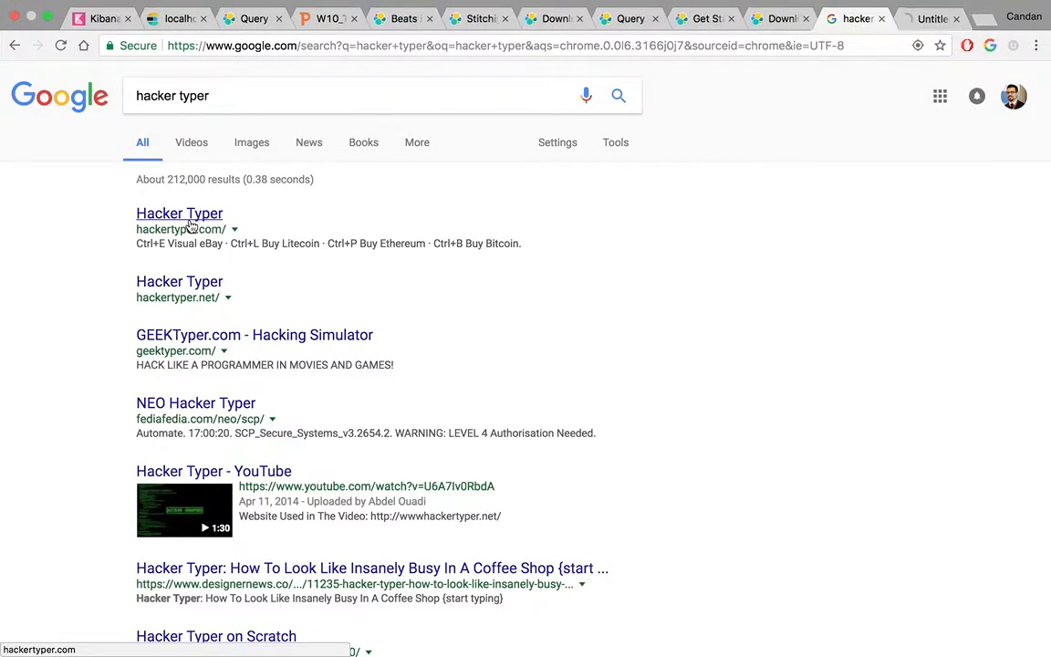
{"action": "left_click", "coordinate": [221, 337], "text": "super"}
{"action": "scroll", "coordinate": [422, 418], "scroll_direction": "down", "scroll_amount": 2}
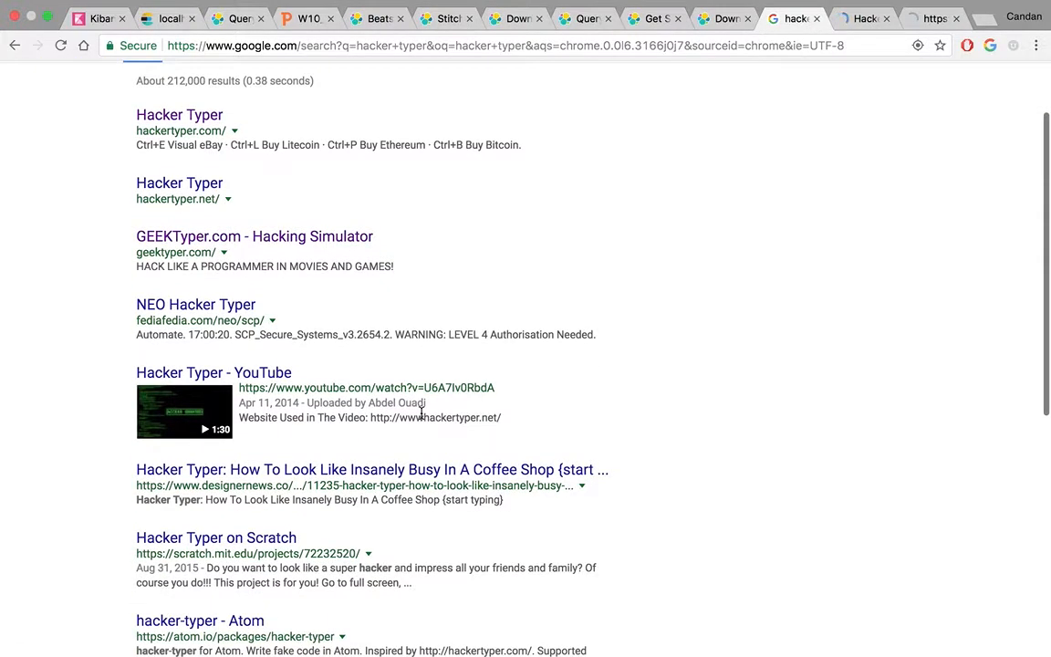
- Switch to the hackertyper.com page and hide the browser toolbar in full-screen view
{"action": "left_click", "coordinate": [860, 18]}
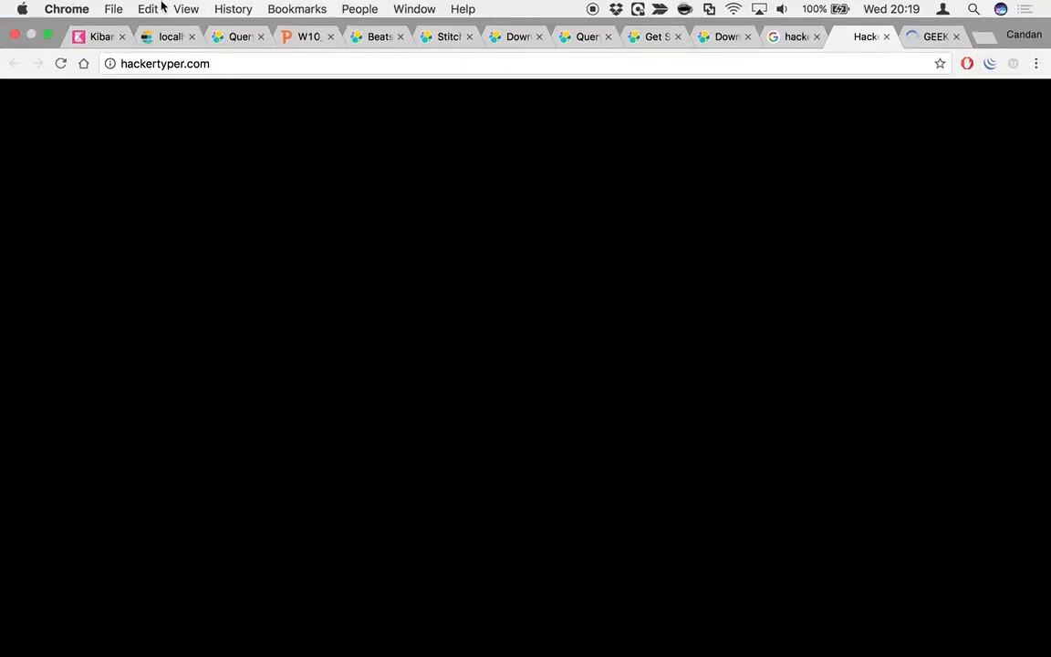
{"action": "left_click", "coordinate": [187, 9]}
{"action": "left_click", "coordinate": [228, 44]}
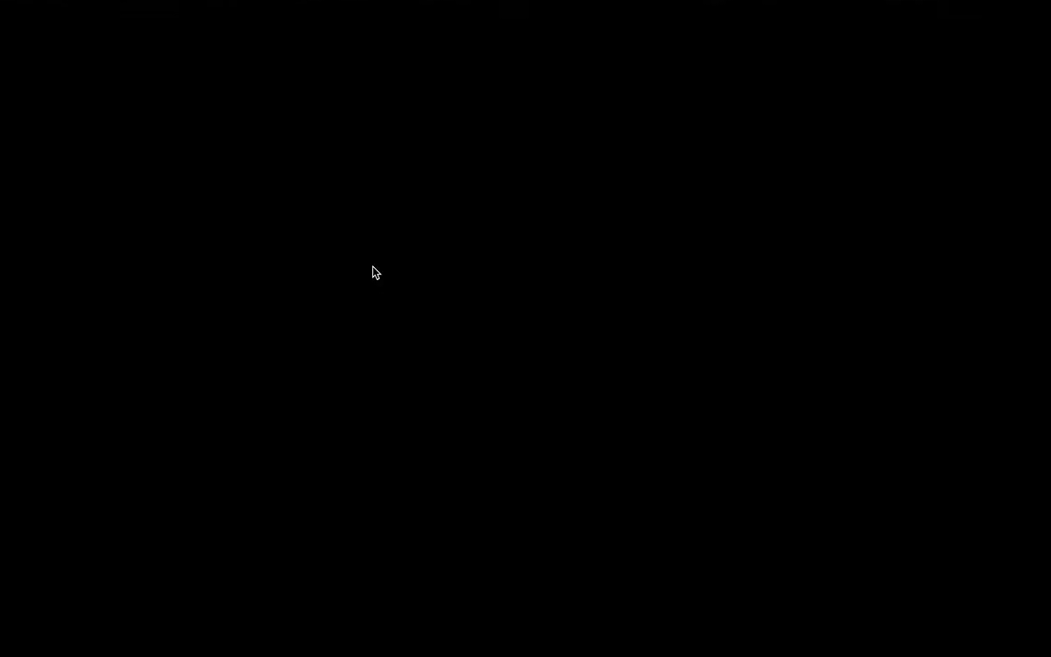
- Generate several lines of simulated C code on the hackertyper.com page, through the "Make sure we always allocate" comment, and close its tab
{"action": "type", "text": "struct group_info init_groups = { .usage = ATOMIC_INIT(2) };  struct group_info *groups_alloc(int g"}
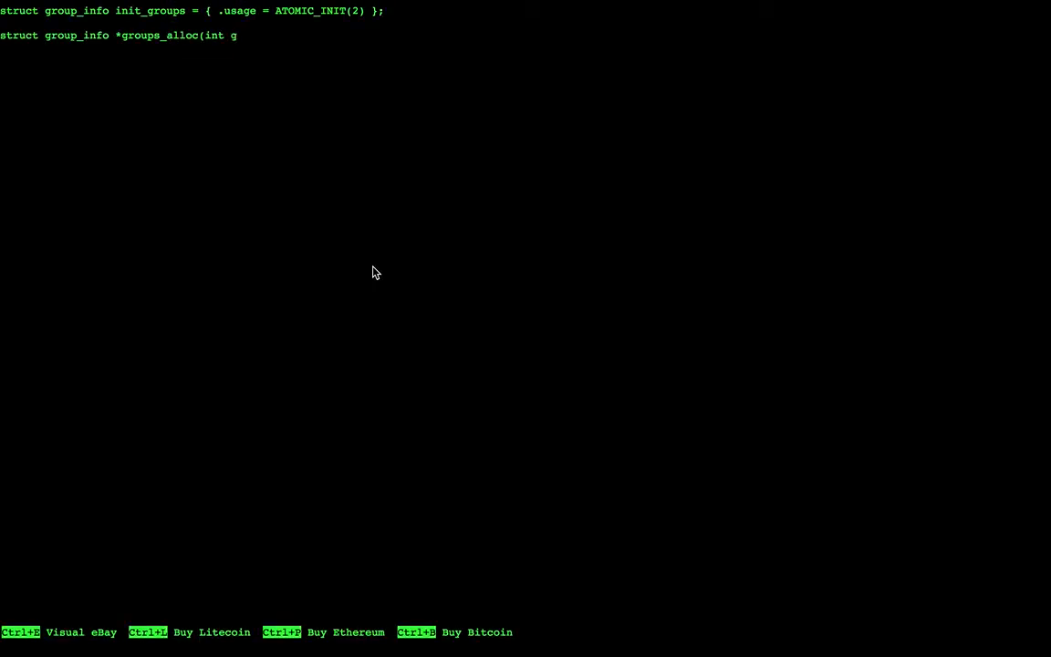
{"action": "type", "text": "idsetsize){      struct group_info *group_info;      int nblocks;      int i;        nblocks = (gidsetsize + NGROUPS_PER_BLOCK"}
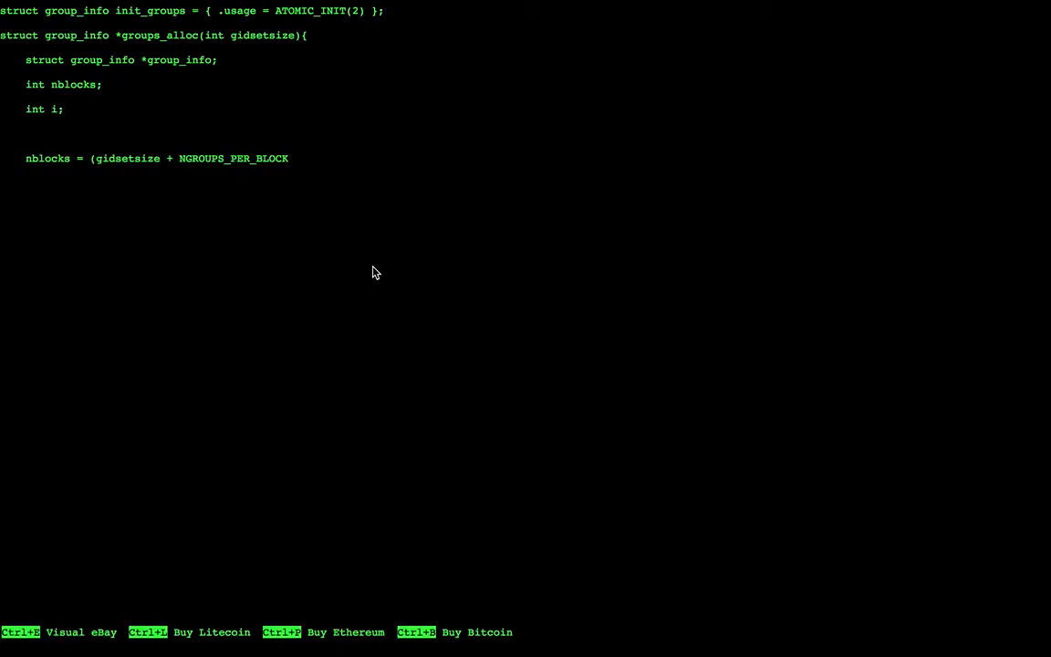
{"action": "type", "text": " - 1) / NGROUPS_PER_BLOCK;      /* Make sure we always allocate at least"}
{"action": "mouse_move", "coordinate": [410, 2]}
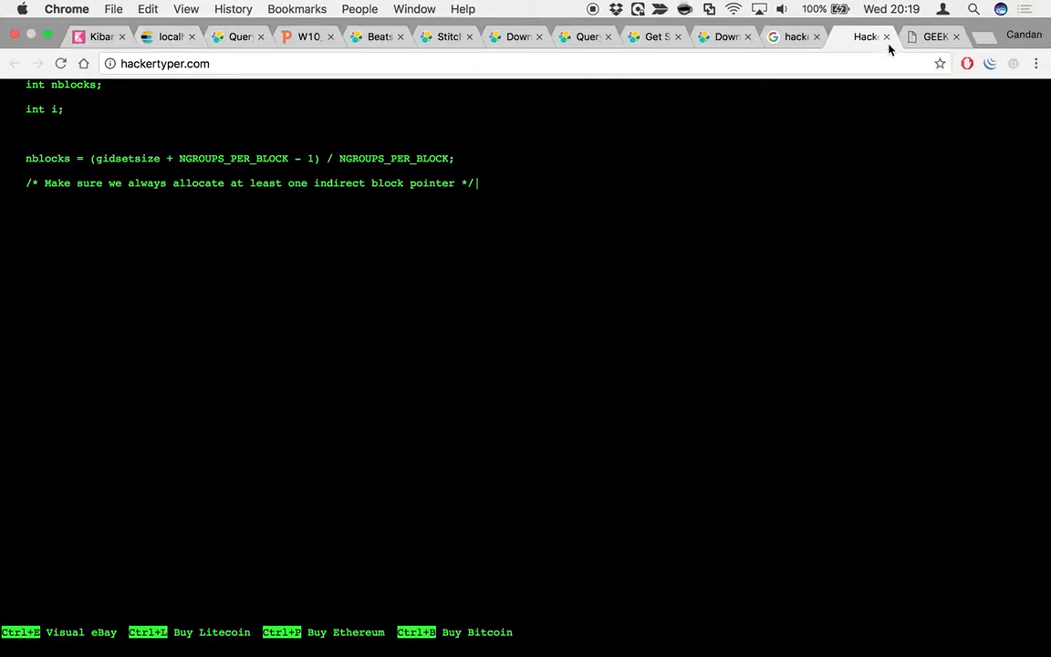
{"action": "left_click", "coordinate": [886, 37]}
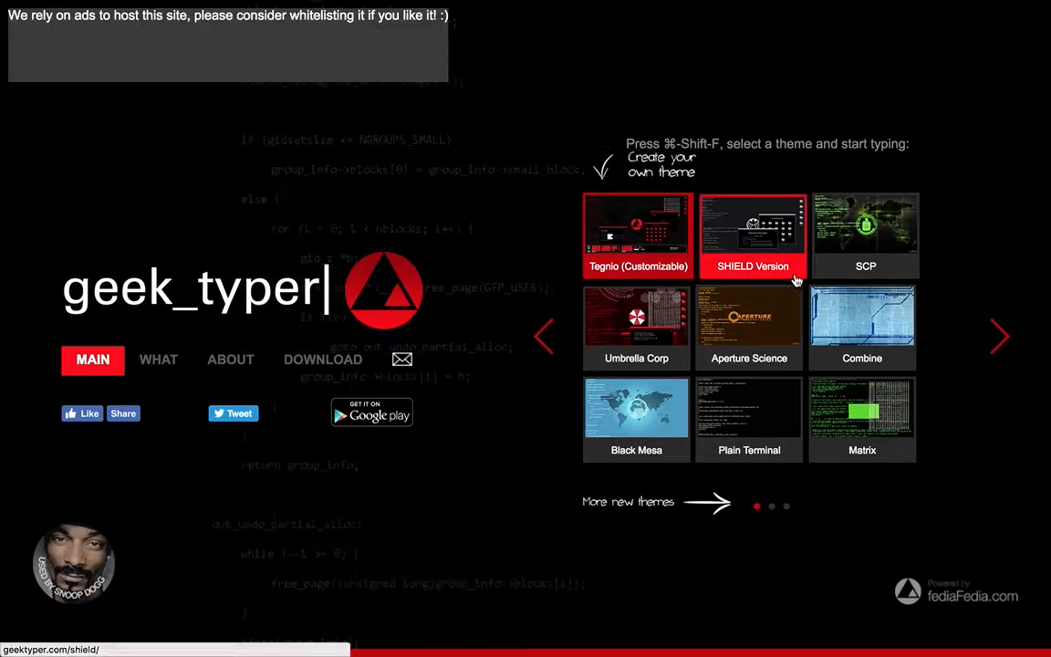
- Launch the SCP theme on GEEKTyper and generate simulated script output through the groups_alloc line
{"action": "left_click", "coordinate": [876, 235]}
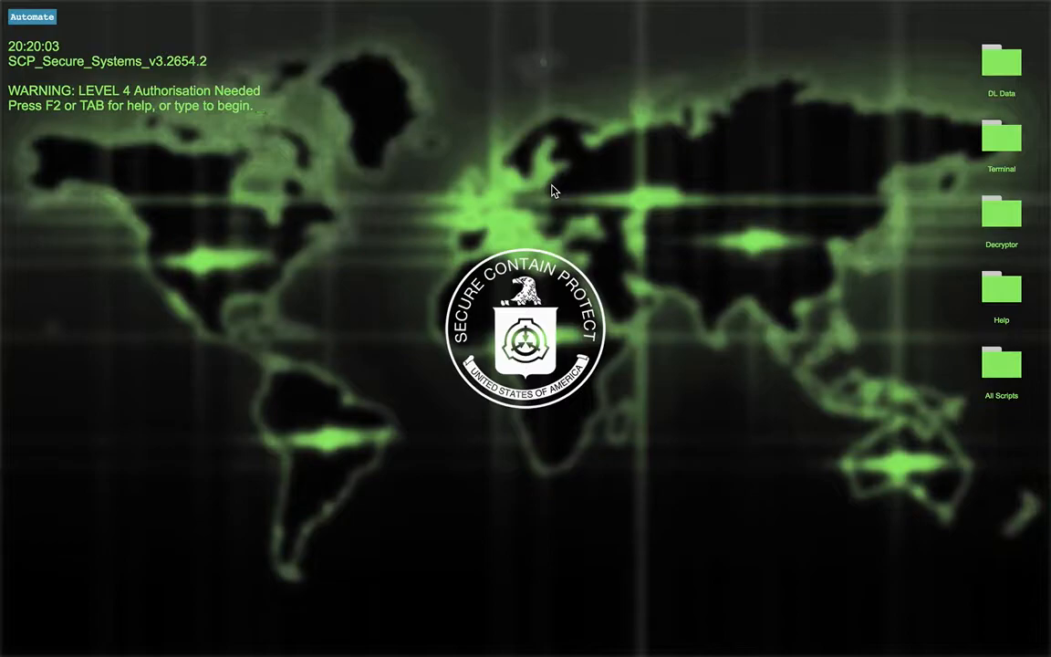
{"action": "type", "text": "twostep_authcommand.bui"}
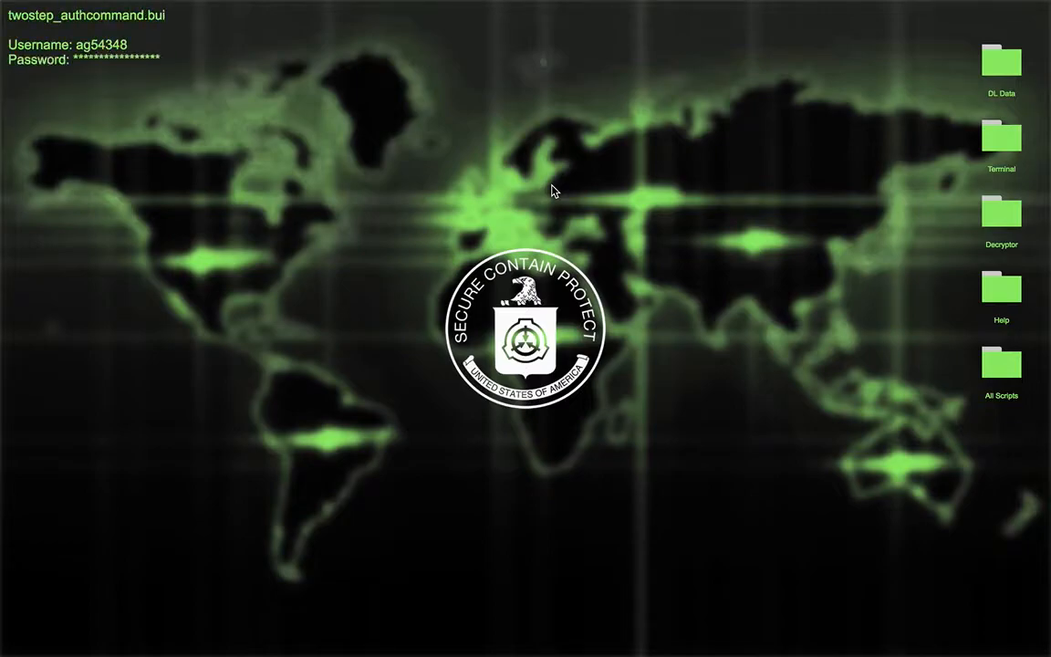
{"action": "type", "text": "  Username: ag54348 Password: ********************   ACCESS TO SYSTEM  Version 3.2.6 Initializing...  struedit.bui -r -s -unauth syslog = false;  str"}
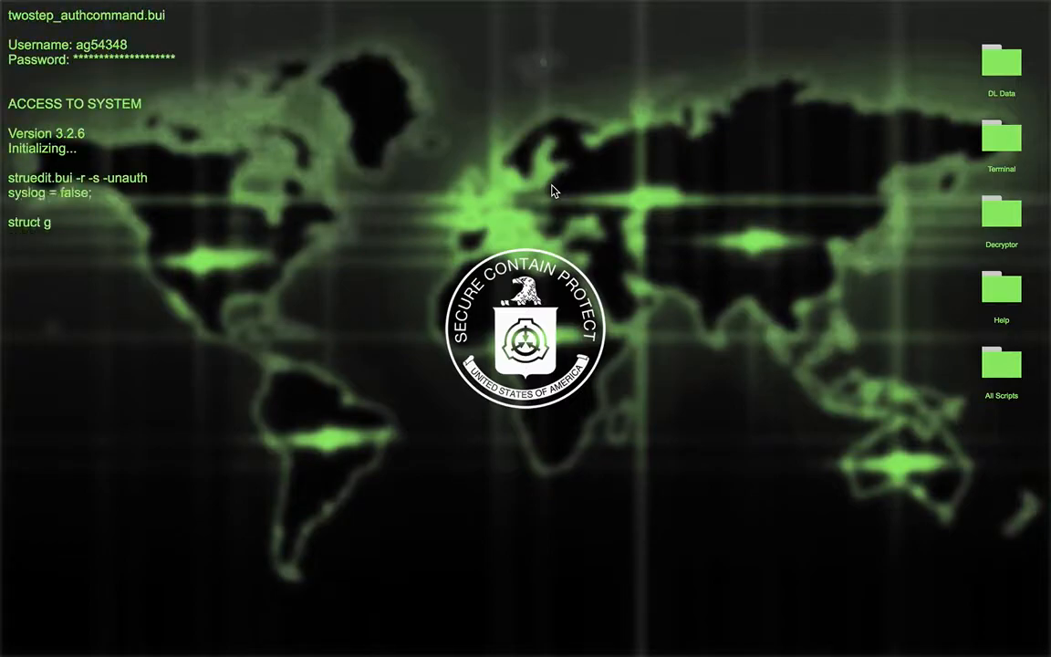
{"action": "type", "text": "uct group_info init_groups = .usage = ATOMIC_INIT(2) ;  s"}
{"action": "type", "text": "truct groupin"}
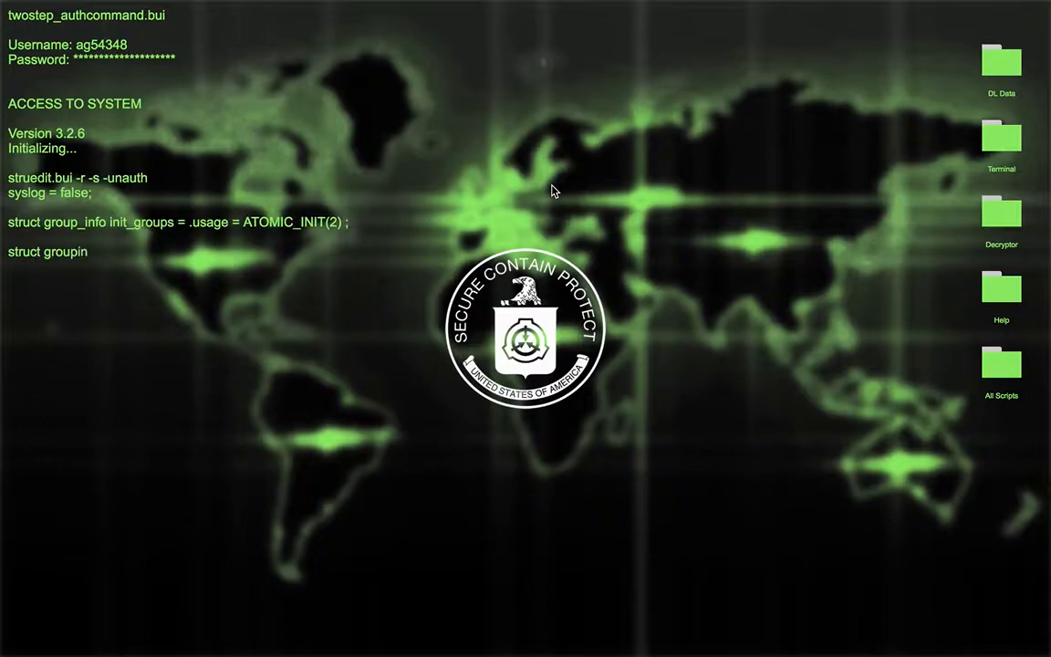
{"action": "type", "text": "fo *groups_alloc(int gidse"}
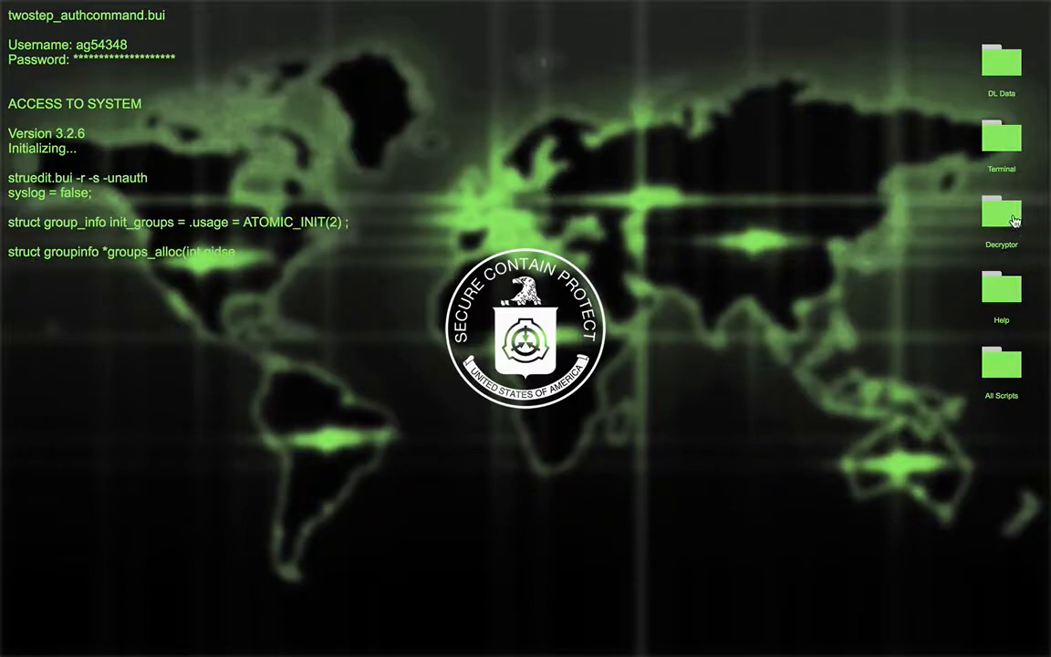
- Open the SCP theme's Terminal and DL Data windows and move the download window above the Compiling Nodes window
{"action": "left_click", "coordinate": [1009, 149]}
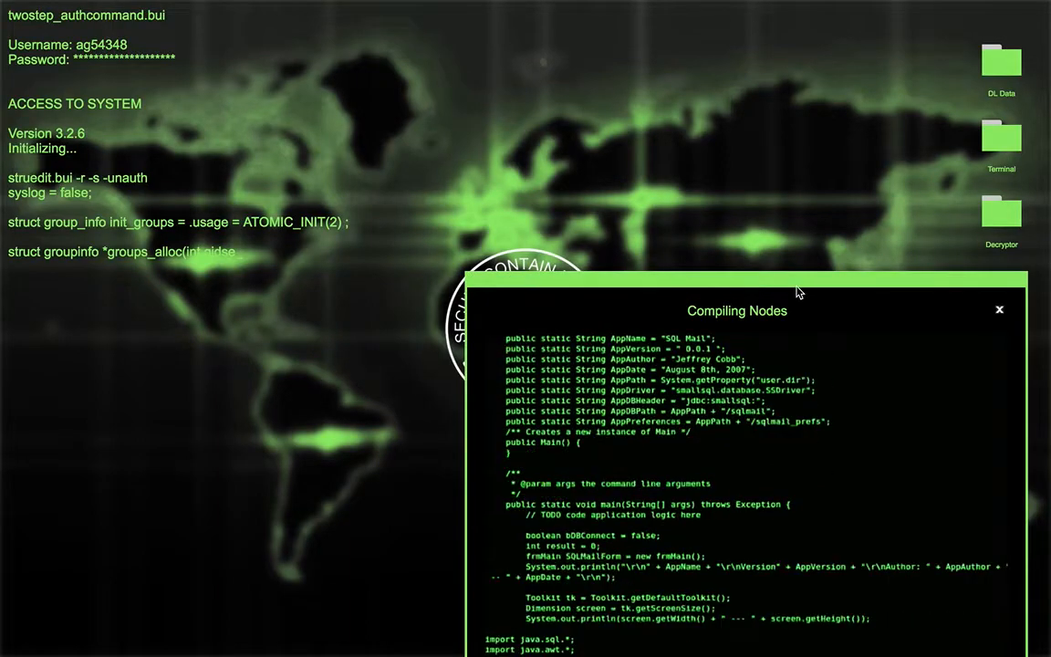
{"action": "left_click", "coordinate": [1001, 64]}
{"action": "left_click_drag", "start_coordinate": [599, 227], "coordinate": [651, 32]}
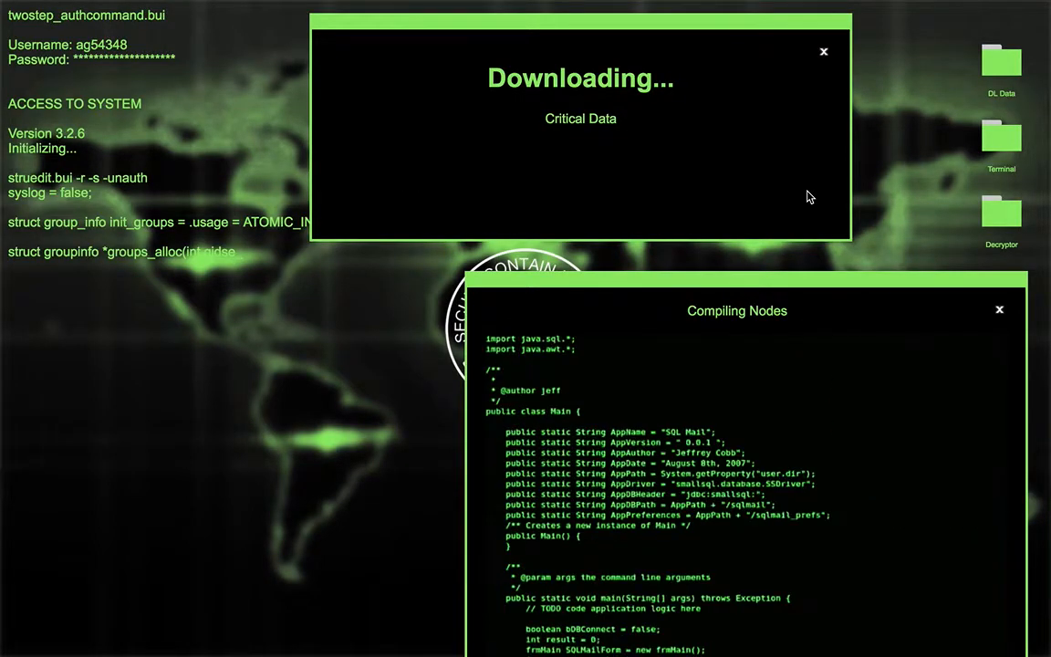
- Close the GEEKTyper and Google search tabs, return to Kibana and restore the browser toolbar in full-screen view
{"action": "mouse_move", "coordinate": [913, 2]}
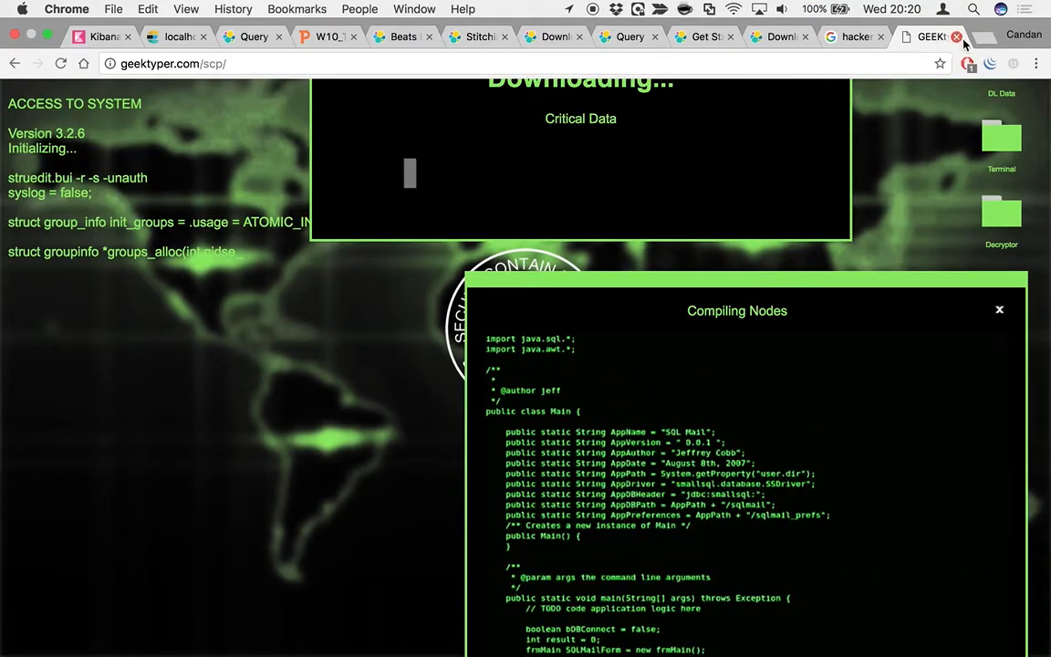
{"action": "left_click", "coordinate": [955, 36]}
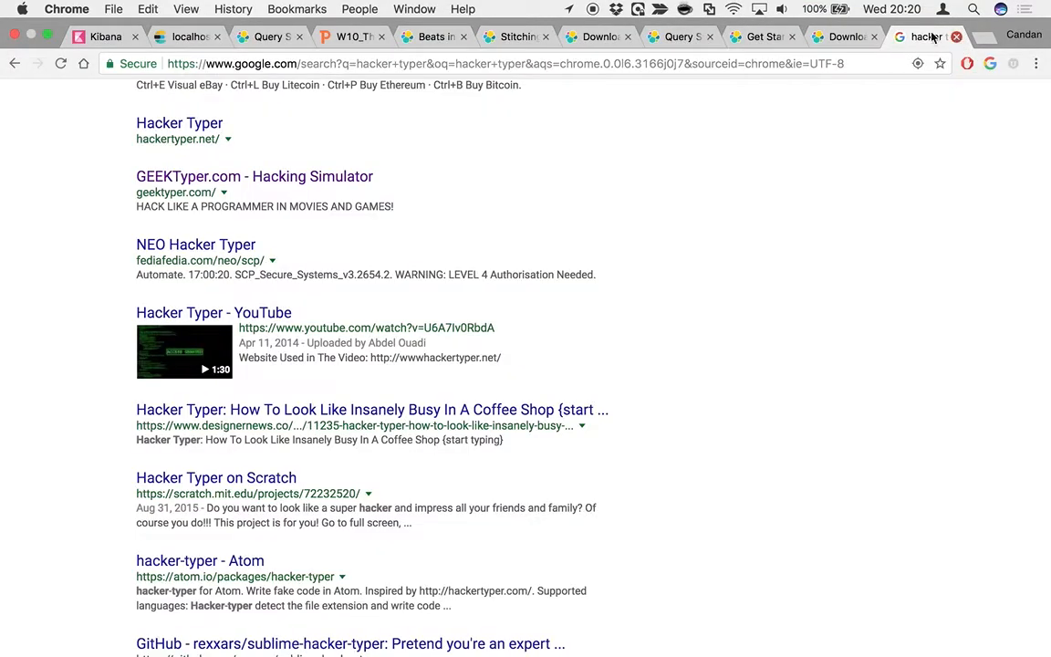
{"action": "left_click", "coordinate": [955, 37]}
{"action": "left_click", "coordinate": [86, 37]}
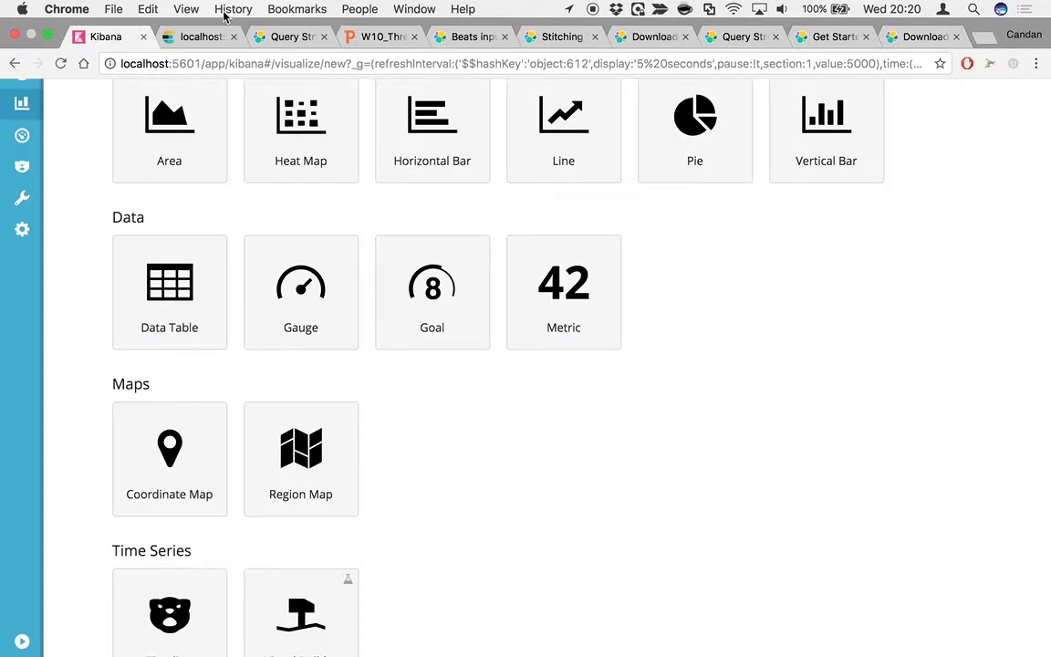
{"action": "left_click", "coordinate": [186, 9]}
{"action": "left_click", "coordinate": [197, 44]}
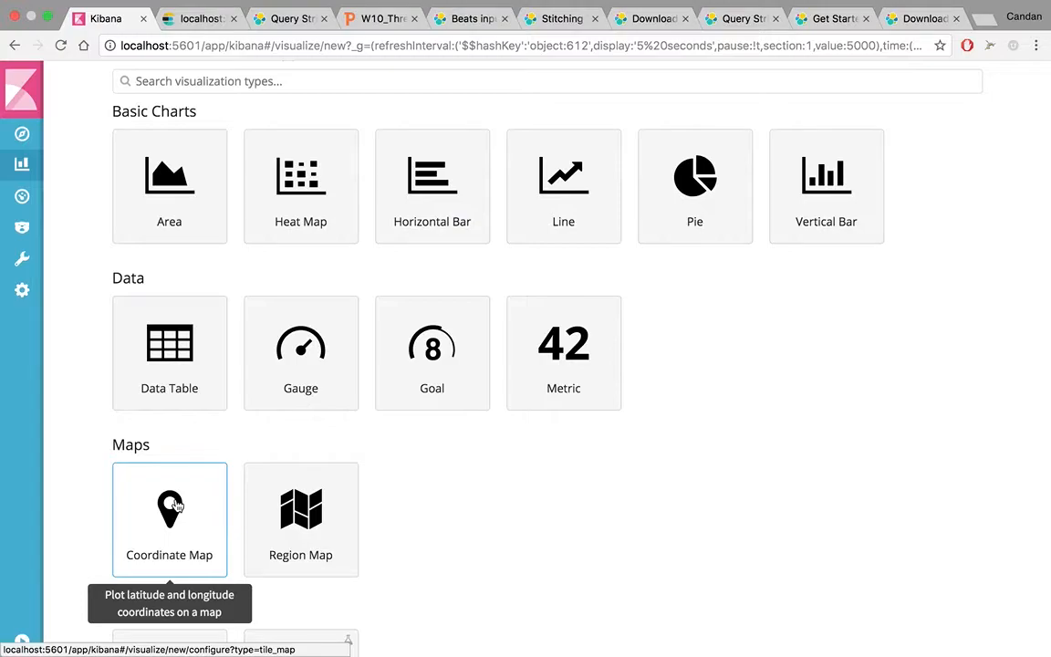
- Create a Coordinate Map visualization from the logstash-* index and enter * as its search query
{"action": "scroll", "coordinate": [178, 492], "scroll_direction": "down", "scroll_amount": 2}
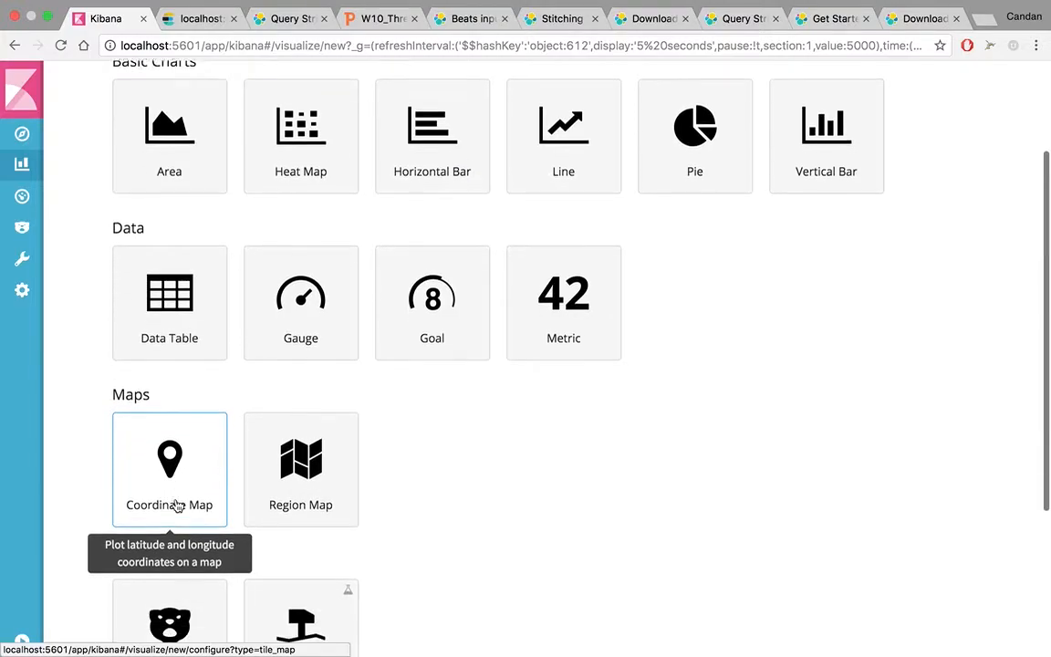
{"action": "left_click", "coordinate": [176, 461]}
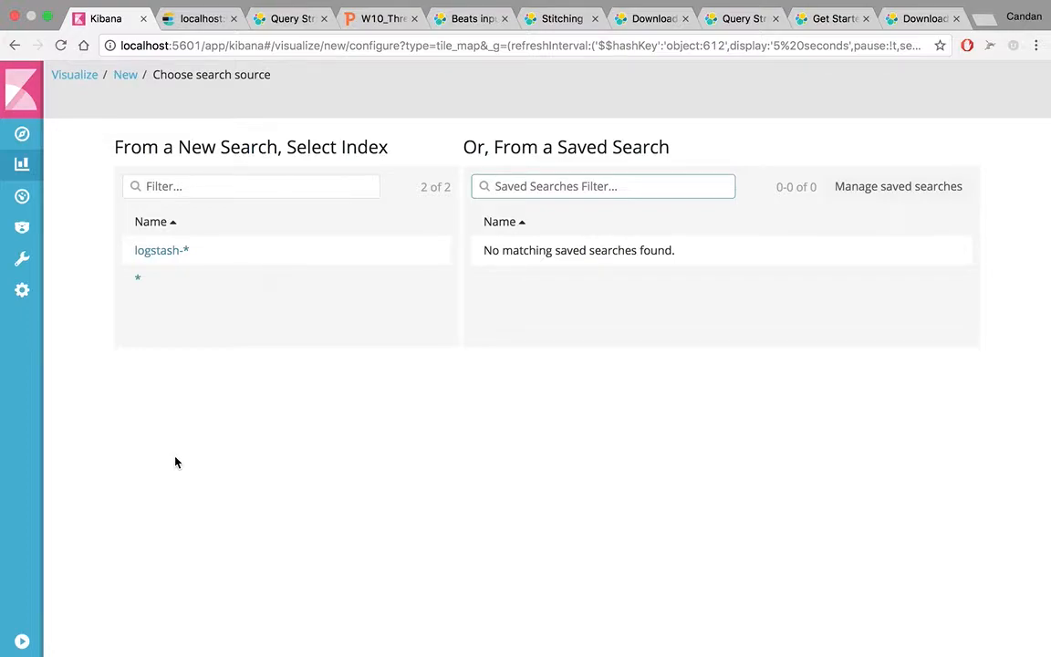
{"action": "left_click", "coordinate": [158, 249]}
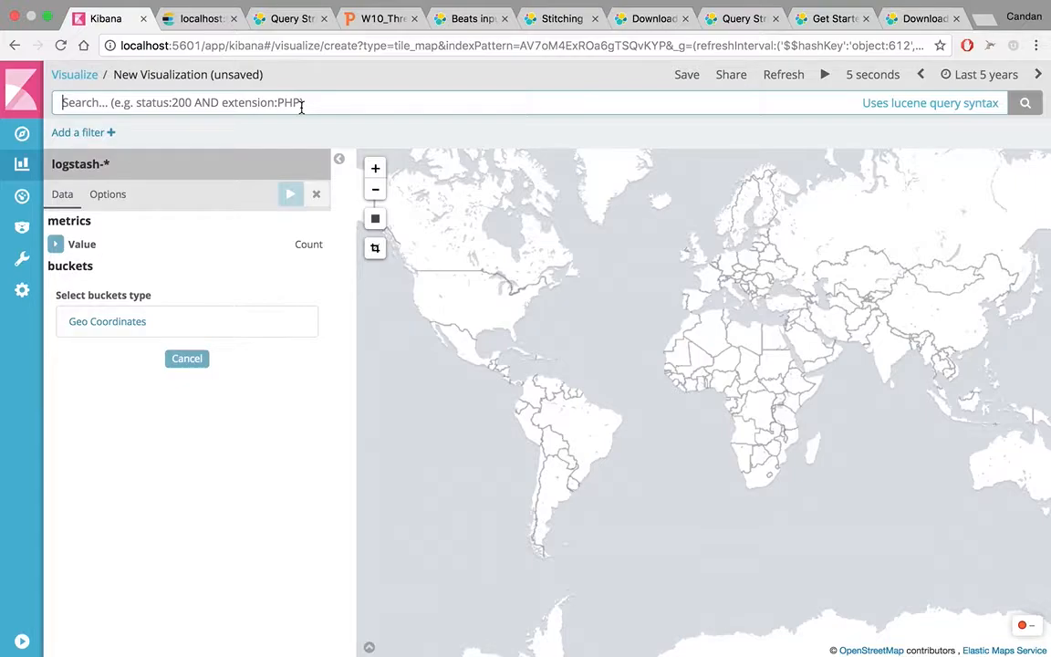
{"action": "type", "text": "*"}
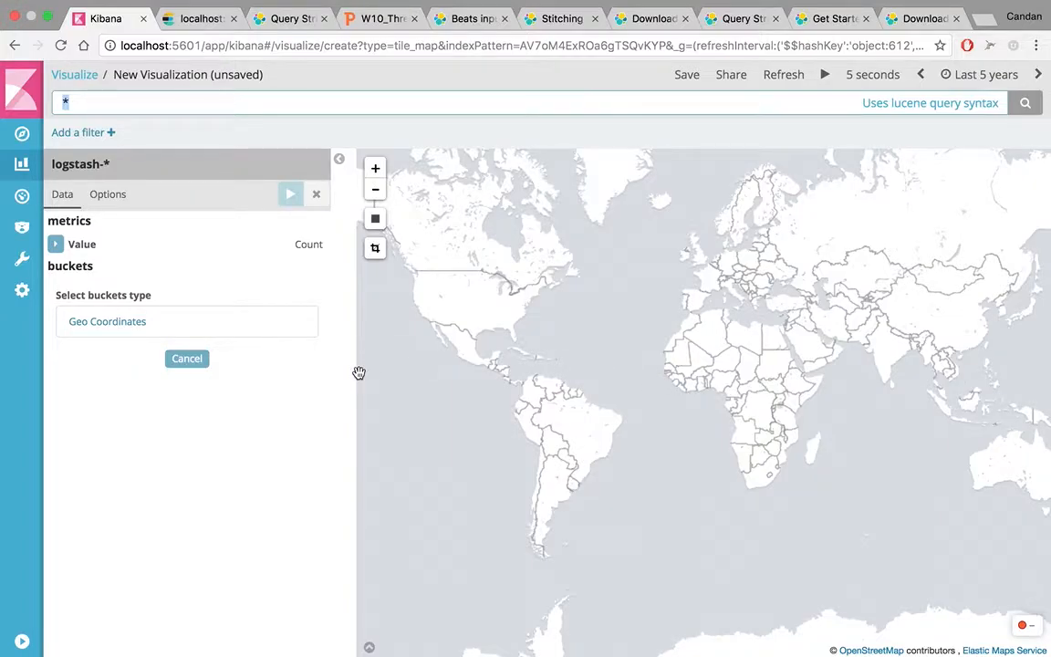
- Switch to Terminal and run ./filebeat -e -c filebeat.yml -d "publish", and view the filebeat-5.6.2-darwin-x86_64 folder in Finder
{"action": "key", "text": "ctrl+Left"}
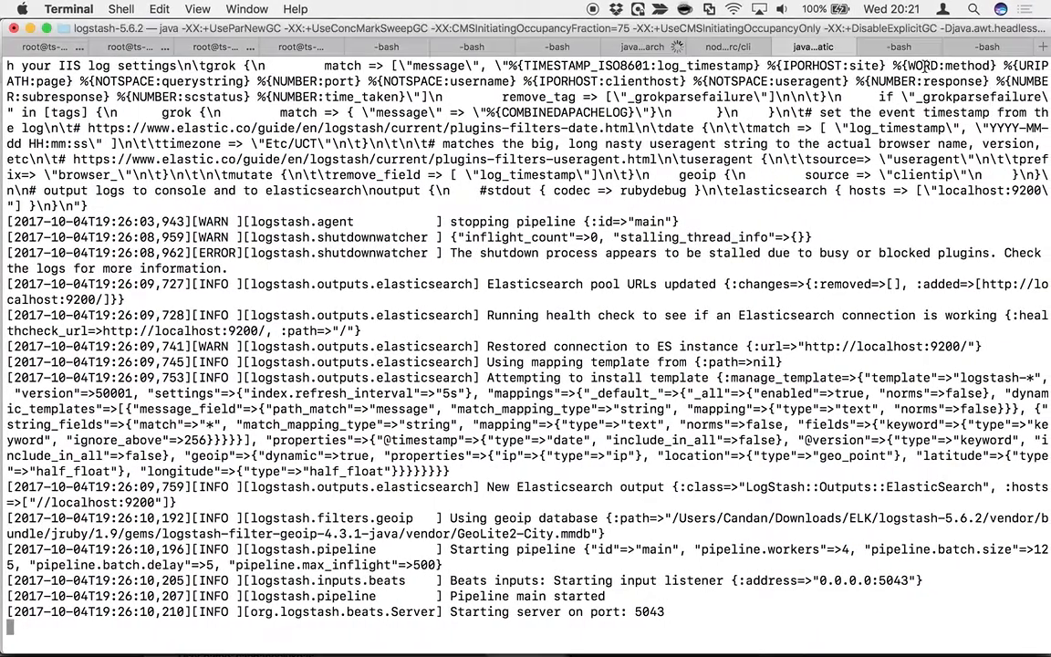
{"action": "left_click", "coordinate": [909, 47]}
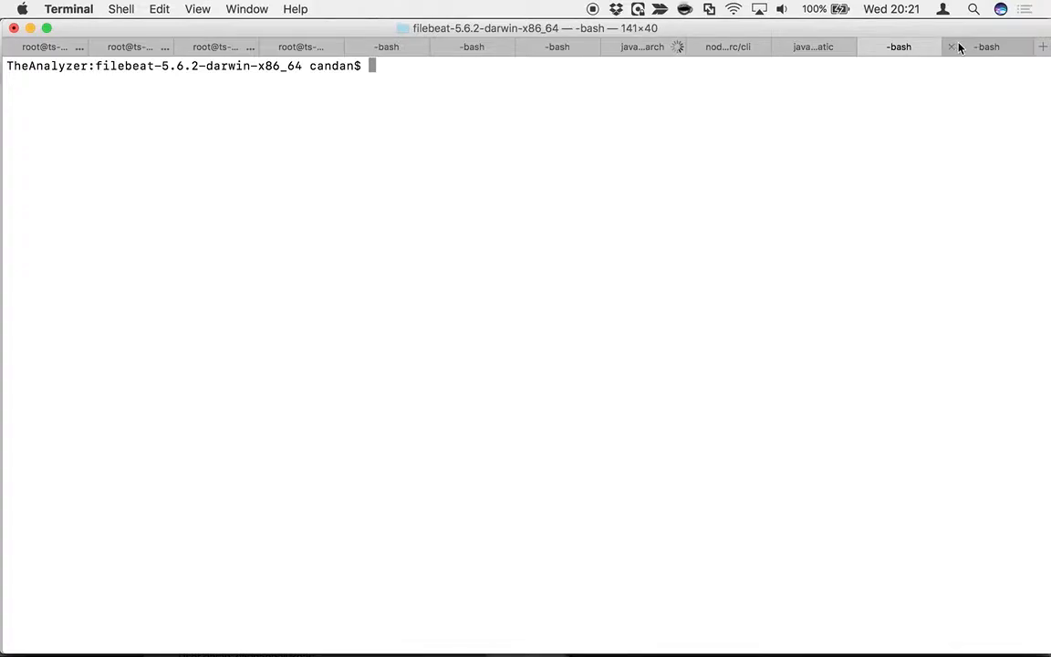
{"action": "key", "text": "Up"}
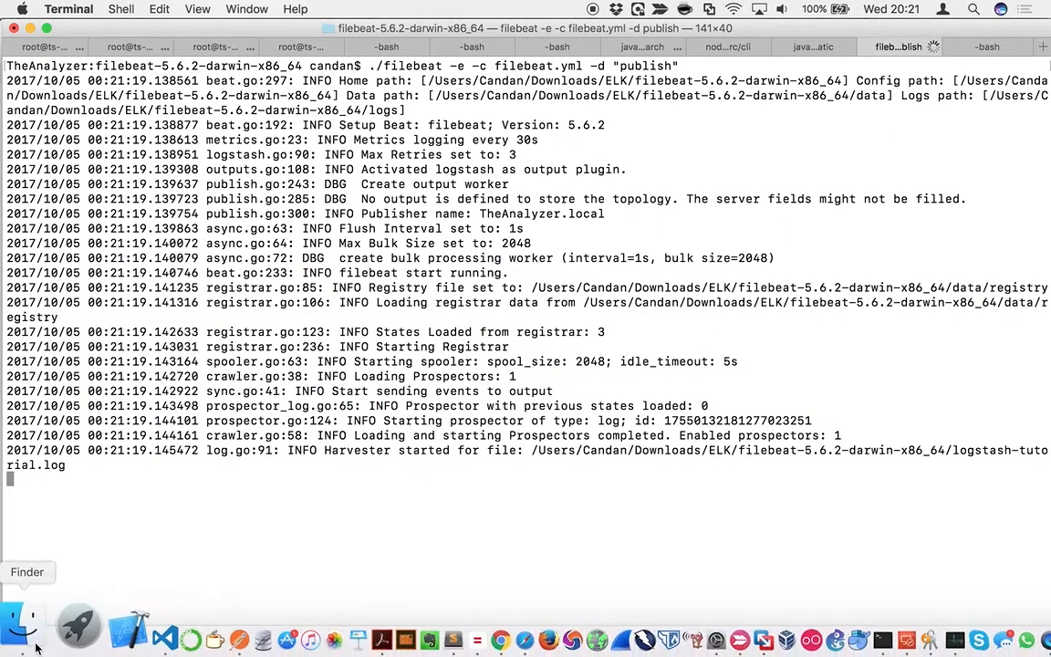
{"action": "left_click", "coordinate": [28, 570]}
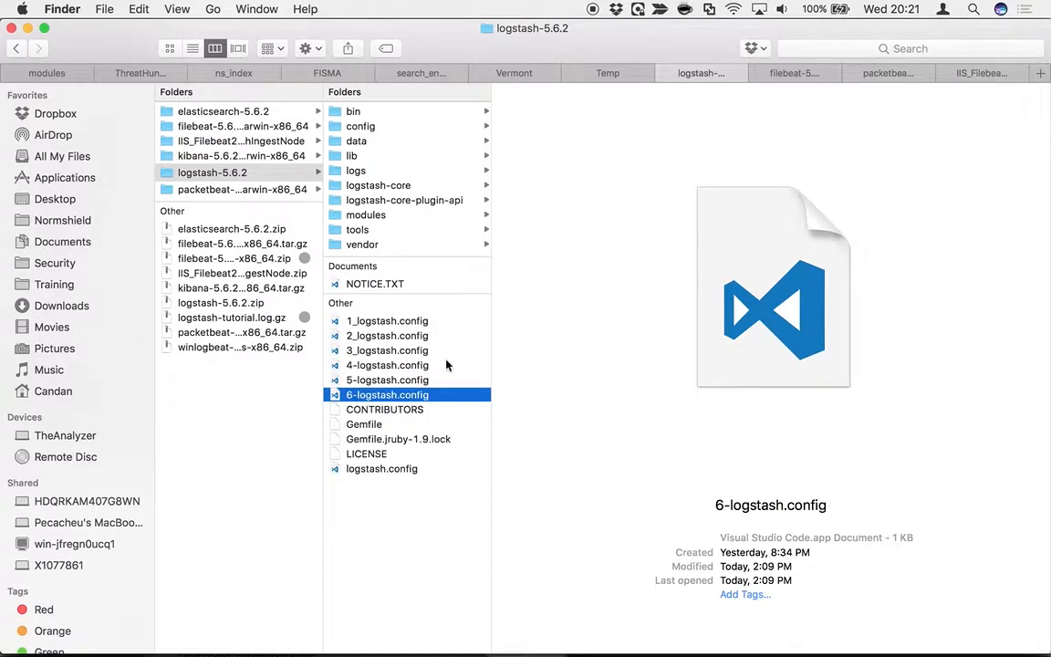
{"action": "left_click", "coordinate": [796, 73]}
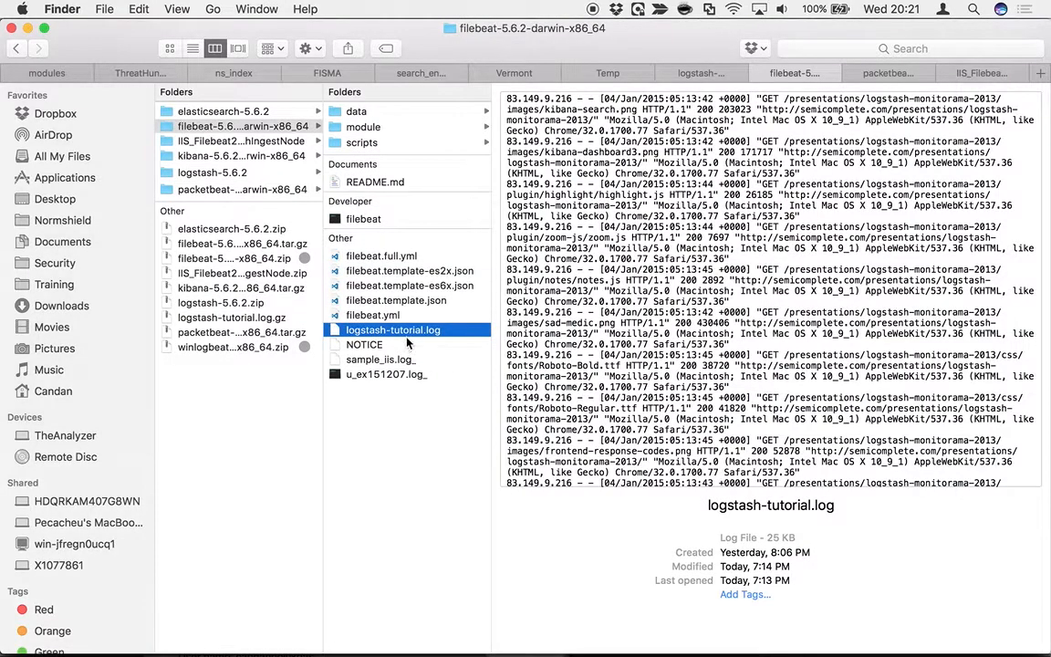
- Return to Kibana in the browser and rerun the * query on the unsaved coordinate map
{"action": "key", "text": "ctrl+Right"}
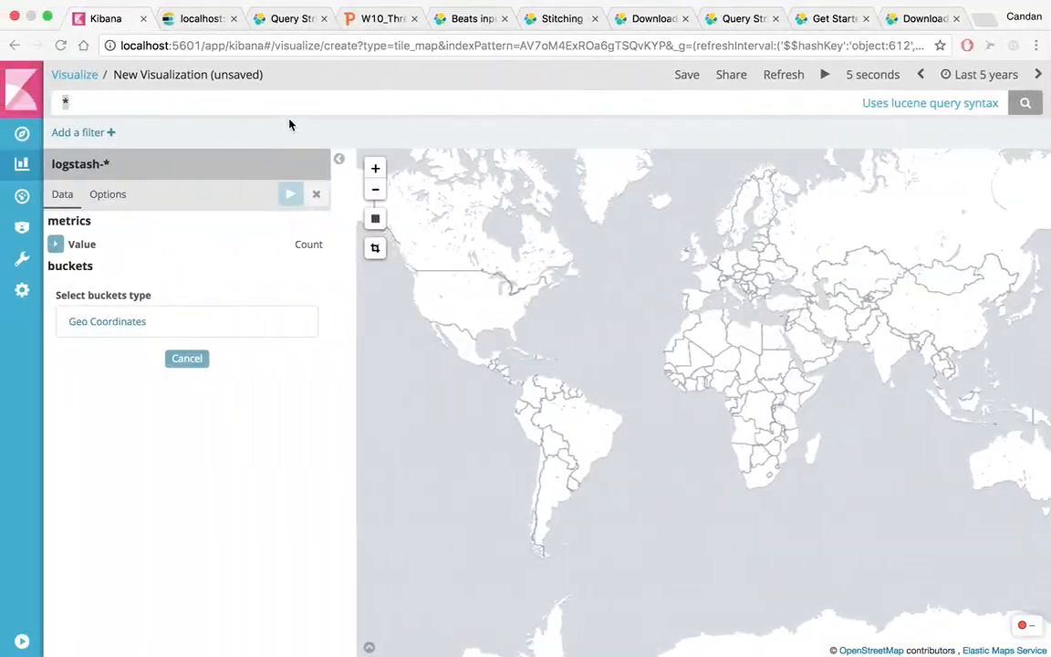
{"action": "left_click", "coordinate": [151, 108]}
{"action": "key", "text": "Return"}
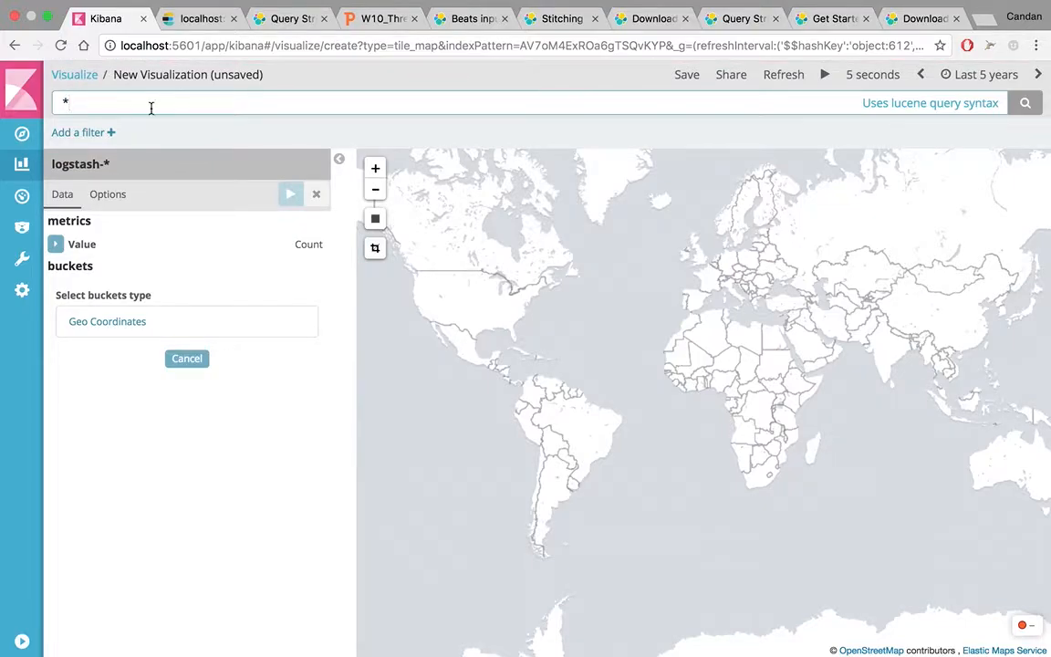
- Go to Discover and replace the client host query with *, keeping the /Product.aspx page filter
{"action": "left_click", "coordinate": [22, 133]}
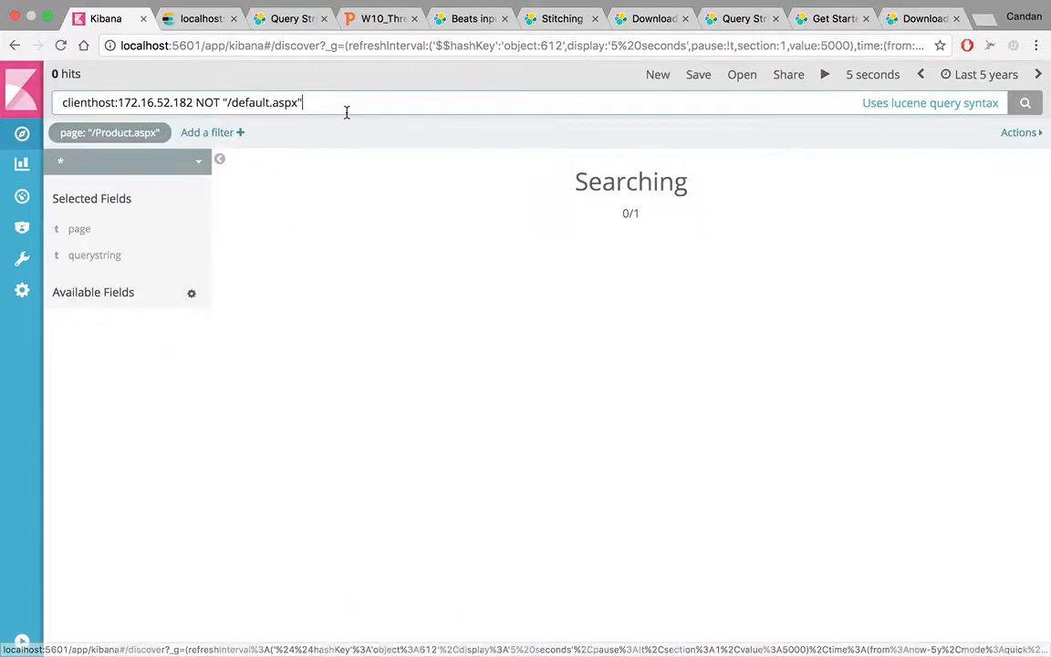
{"action": "left_click_drag", "start_coordinate": [347, 110], "coordinate": [3, 105]}
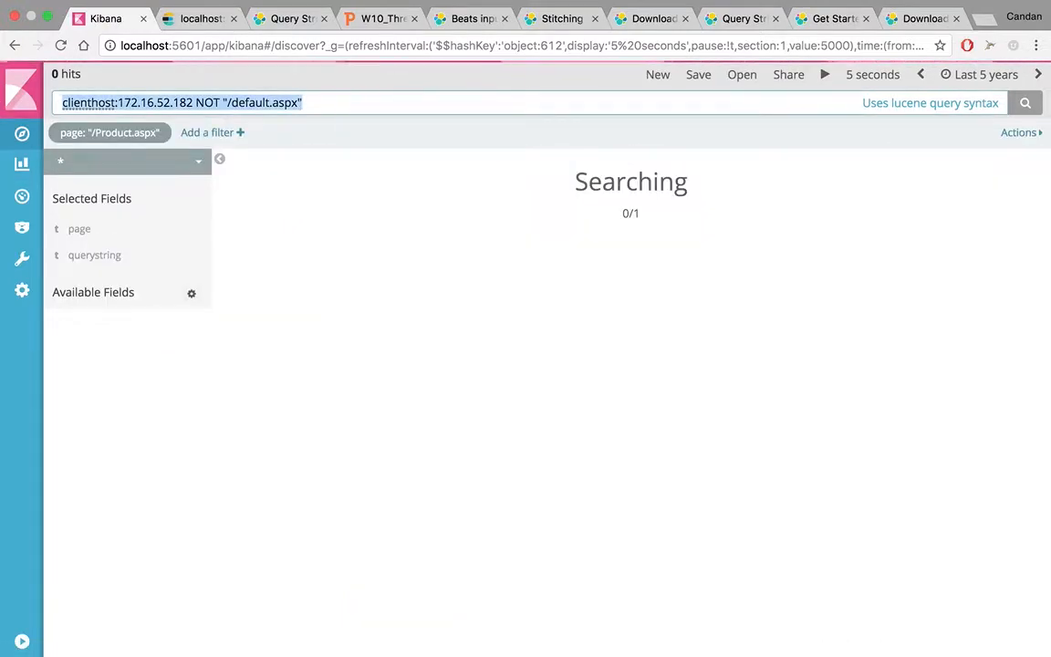
{"action": "key", "text": "BackSpace"}
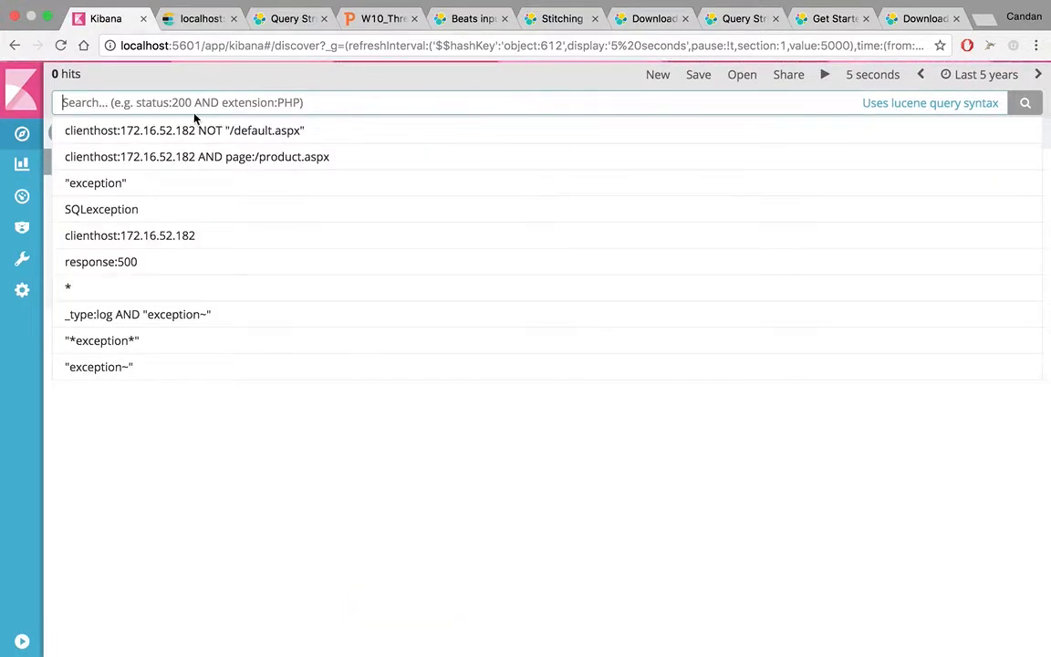
{"action": "left_click", "coordinate": [76, 294]}
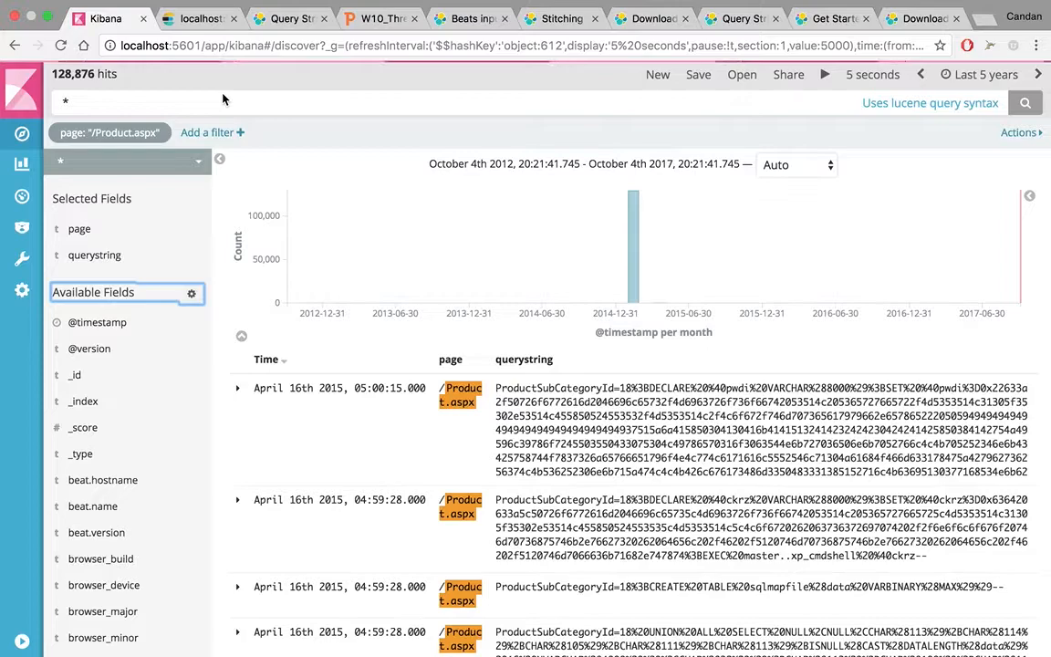
- Return to the unsaved dashboard and add the saved Attackers Map visualization to it
{"action": "left_click", "coordinate": [25, 199]}
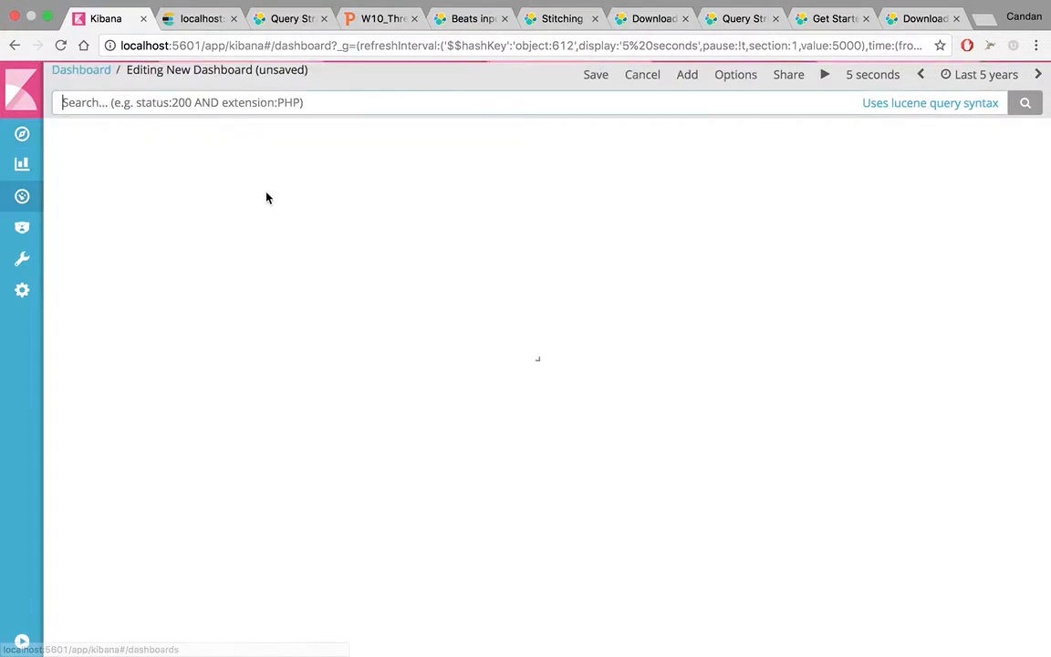
{"action": "left_click", "coordinate": [20, 166]}
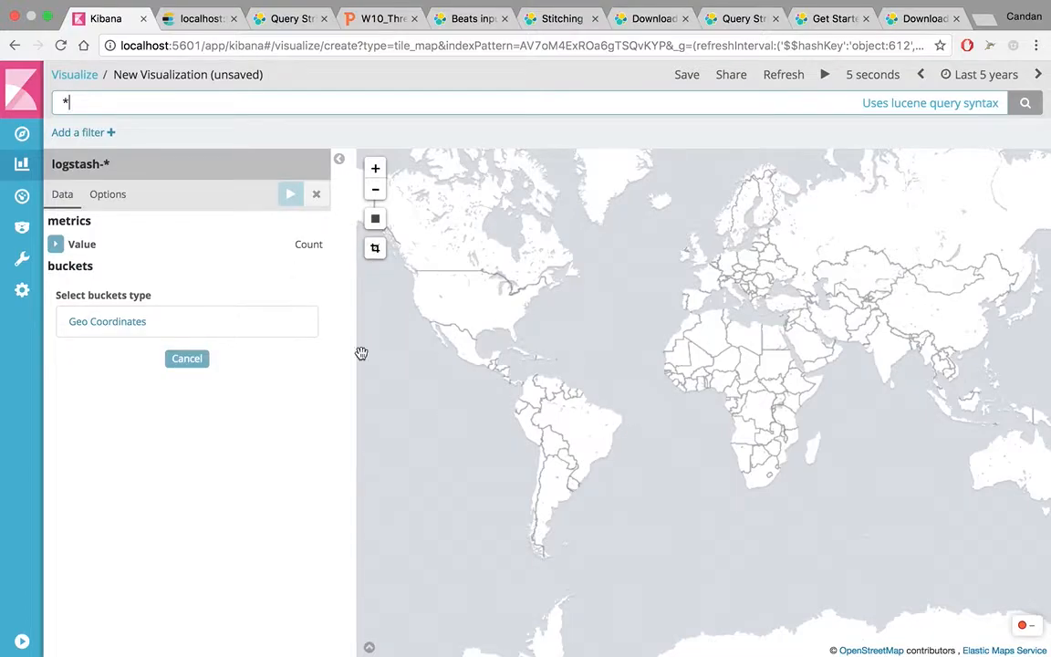
{"action": "left_click", "coordinate": [21, 196]}
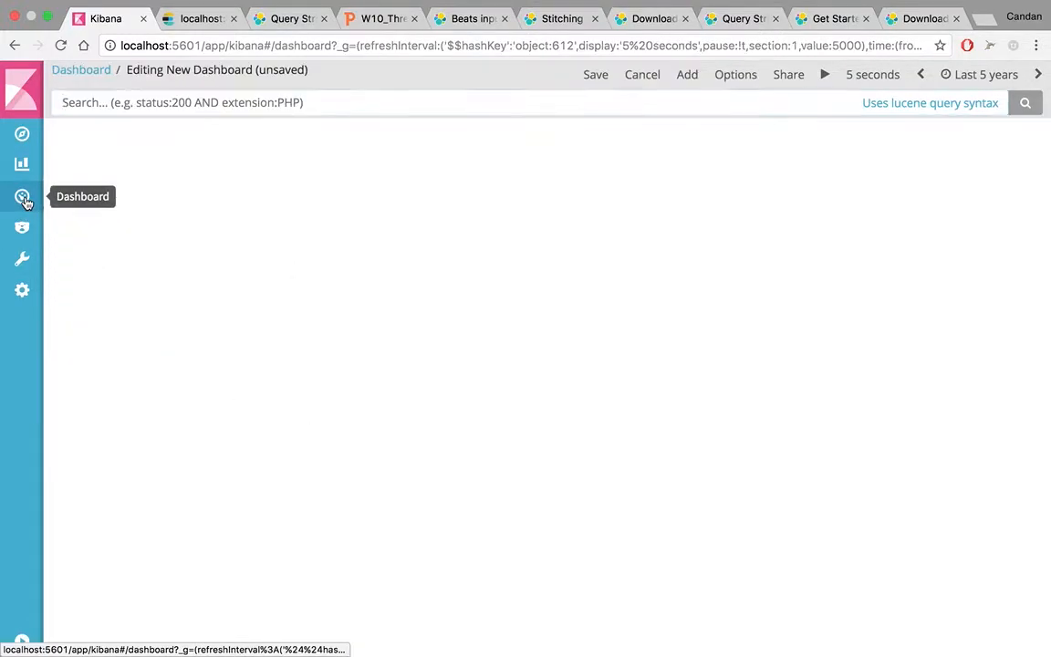
{"action": "left_click", "coordinate": [695, 80]}
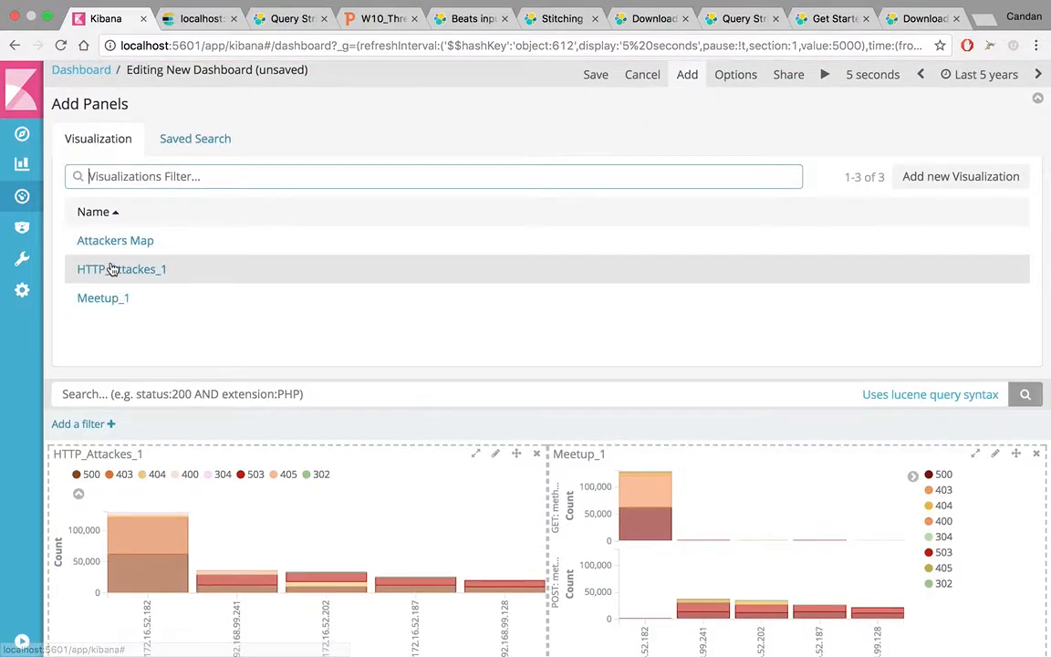
{"action": "left_click", "coordinate": [111, 240]}
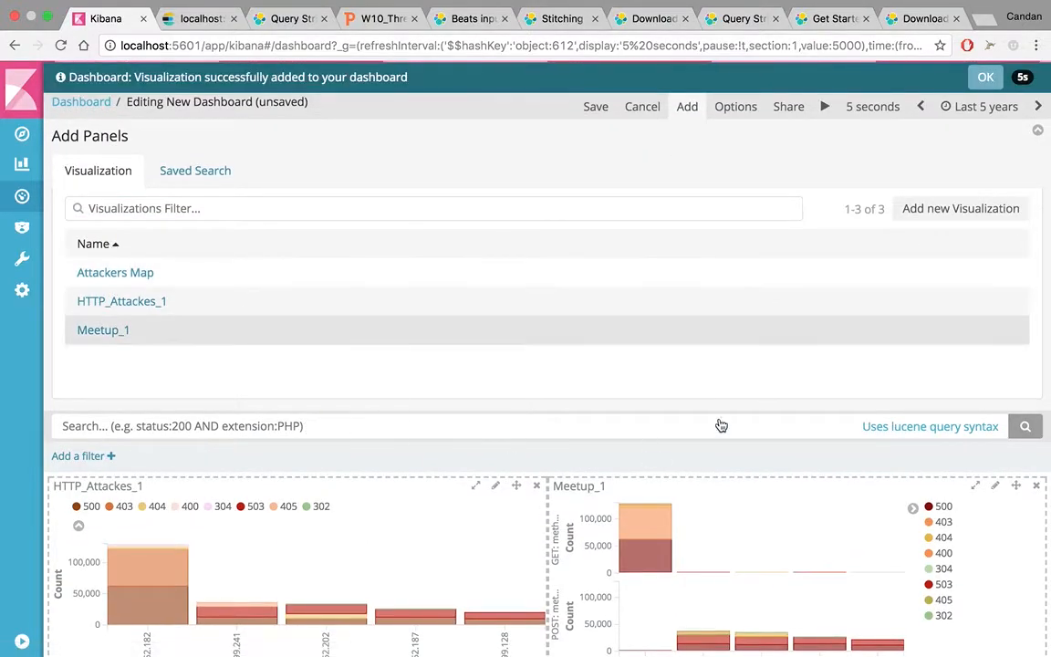
- Close the Add Panels view and pan the dashboard's Attackers Map to show Europe and Asia together
{"action": "left_click", "coordinate": [695, 108]}
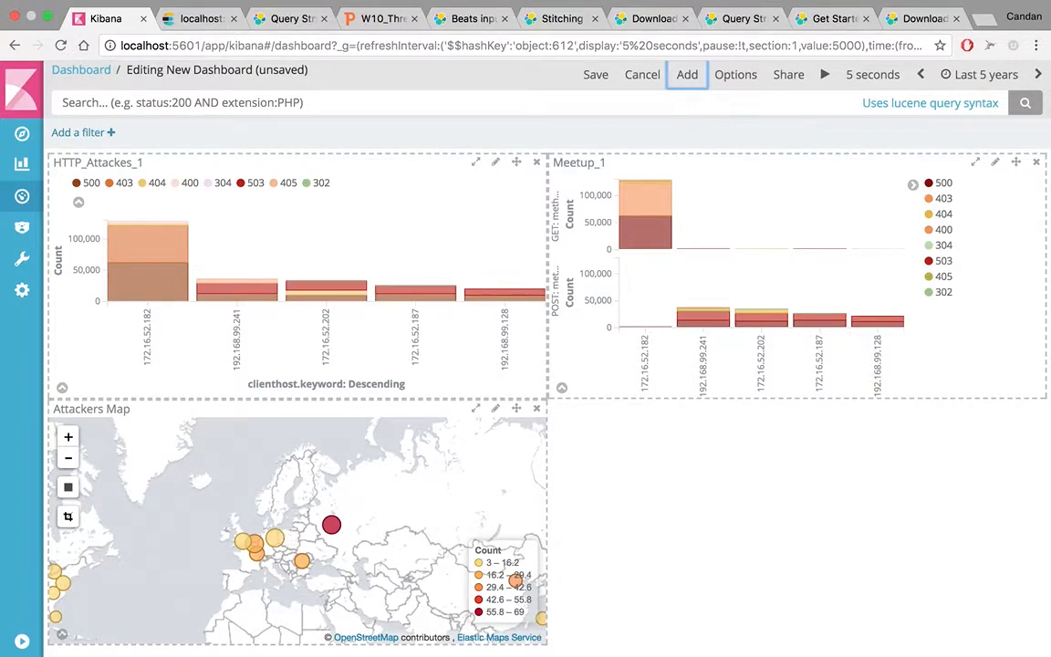
{"action": "mouse_move", "coordinate": [486, 498]}
{"action": "left_mouse_down"}
{"action": "mouse_move", "coordinate": [378, 474]}
{"action": "mouse_move", "coordinate": [430, 537]}
{"action": "mouse_move", "coordinate": [399, 505]}
{"action": "left_mouse_up"}
{"action": "mouse_move", "coordinate": [230, 502]}
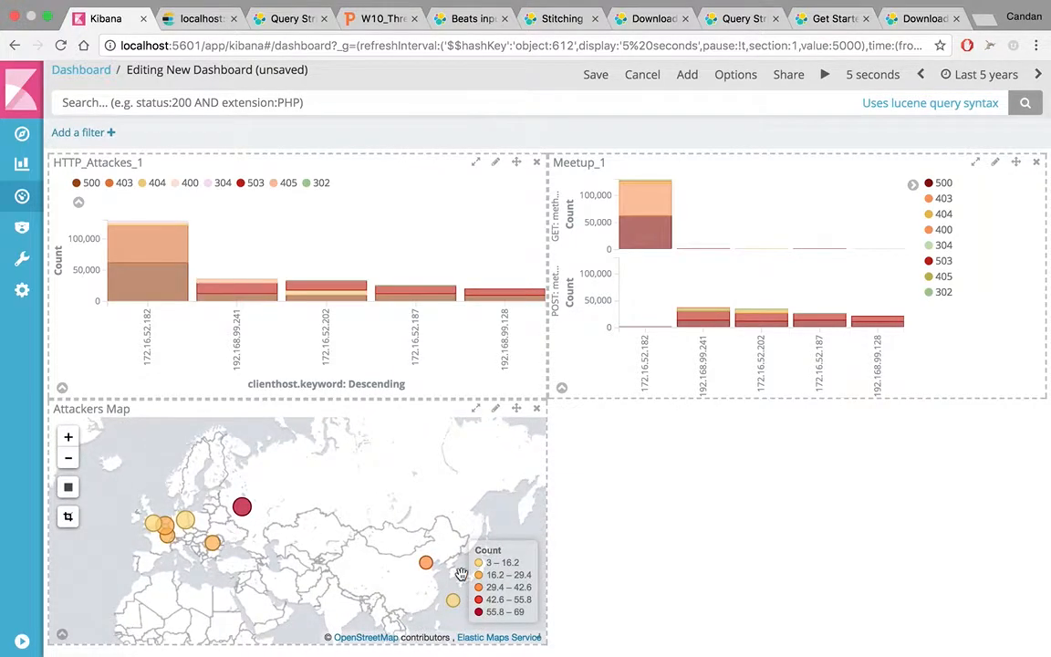
{"action": "mouse_move", "coordinate": [430, 570]}
- Leave the unsaved coordinate map and create a new Metric visualization on the * index pattern
{"action": "left_click", "coordinate": [22, 157]}
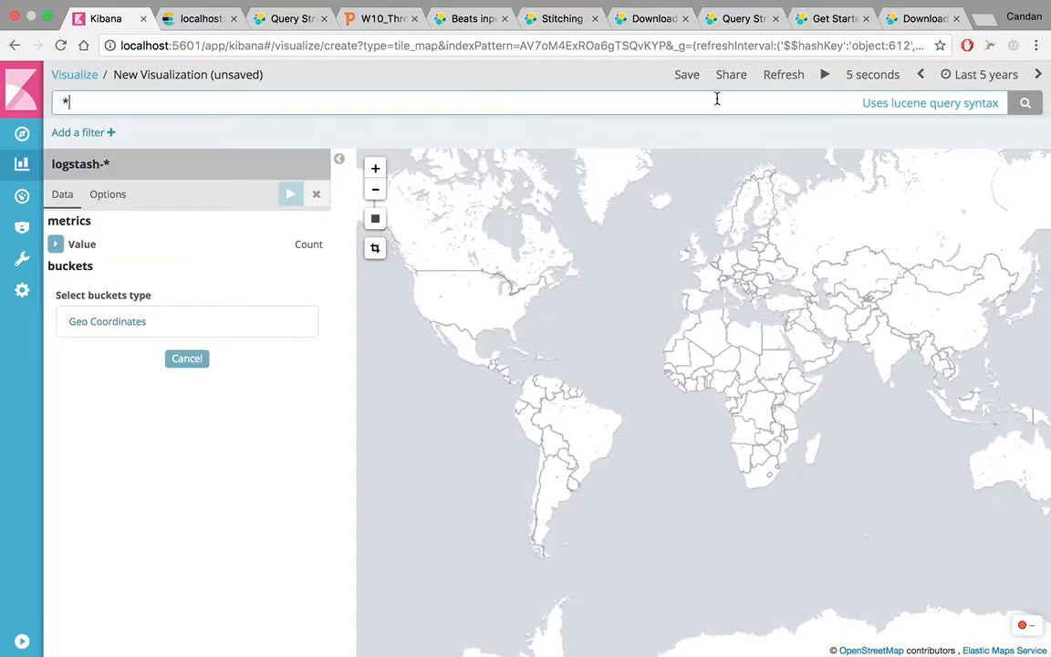
{"action": "left_click", "coordinate": [74, 76]}
{"action": "left_click", "coordinate": [689, 162]}
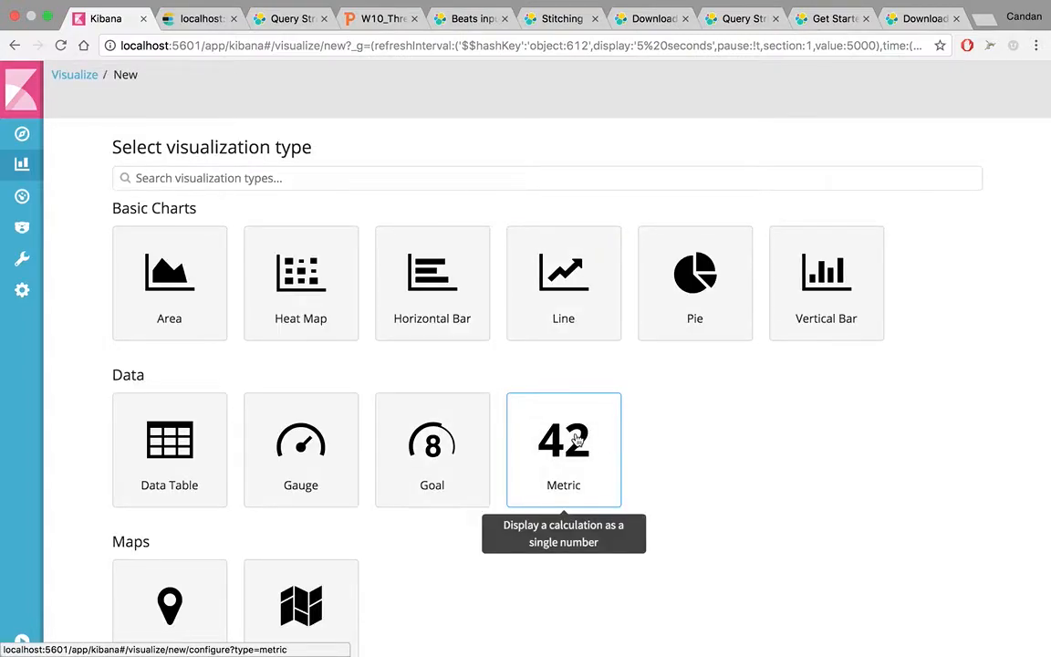
{"action": "left_click", "coordinate": [577, 440]}
{"action": "left_click", "coordinate": [146, 279]}
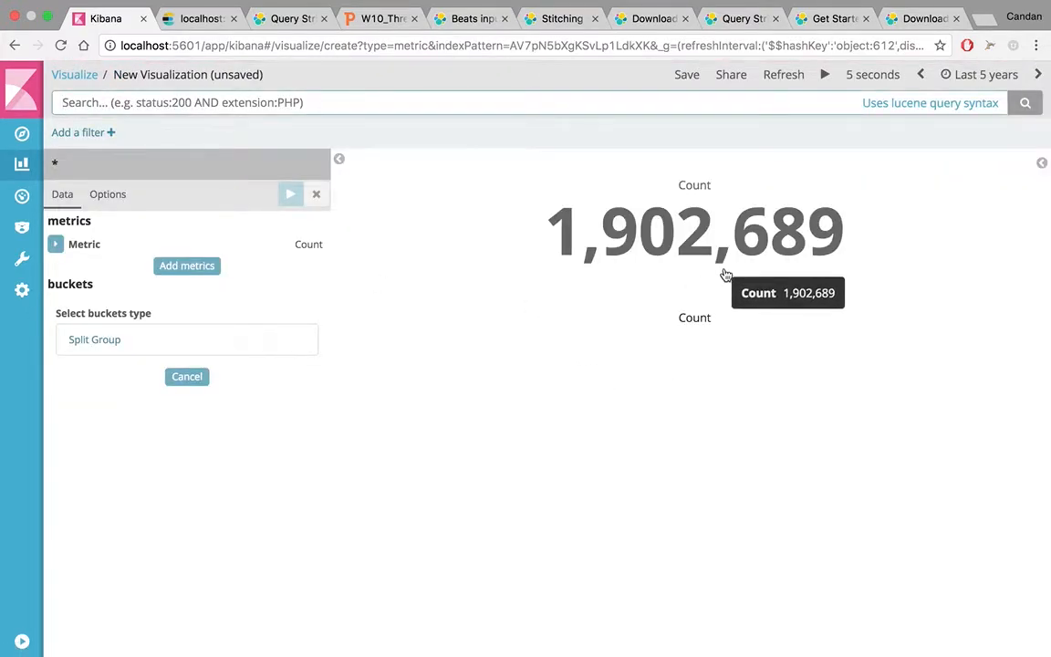
- Apply the recent query clienthost:172.16.52.182 NOT "/default.aspx" to the metric and save the visualization as 172_attacker
{"action": "left_click", "coordinate": [311, 101]}
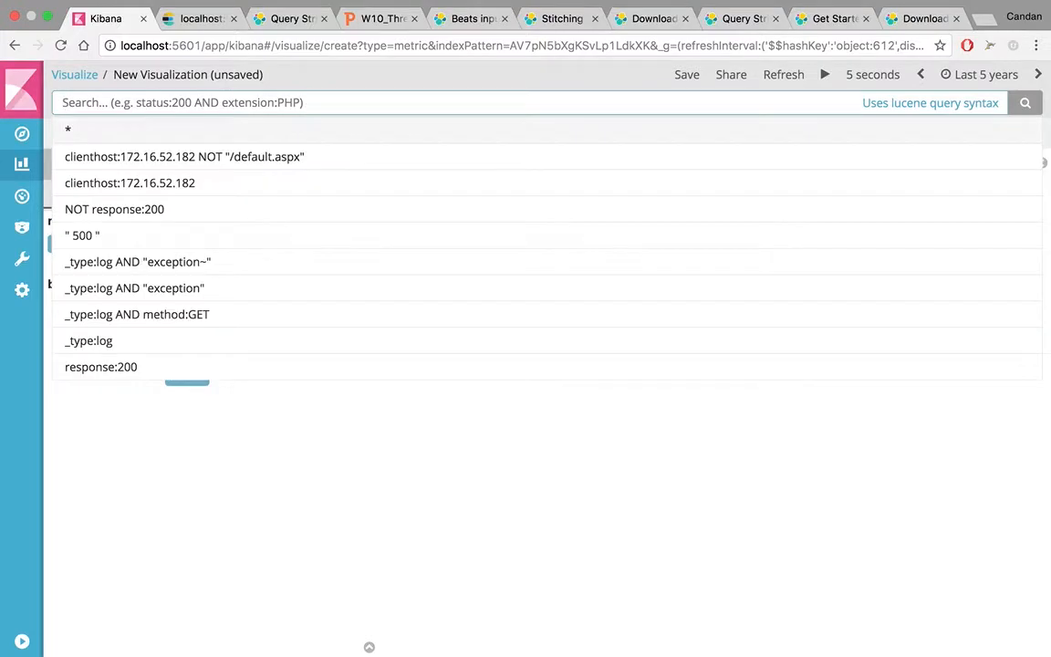
{"action": "left_click", "coordinate": [296, 157]}
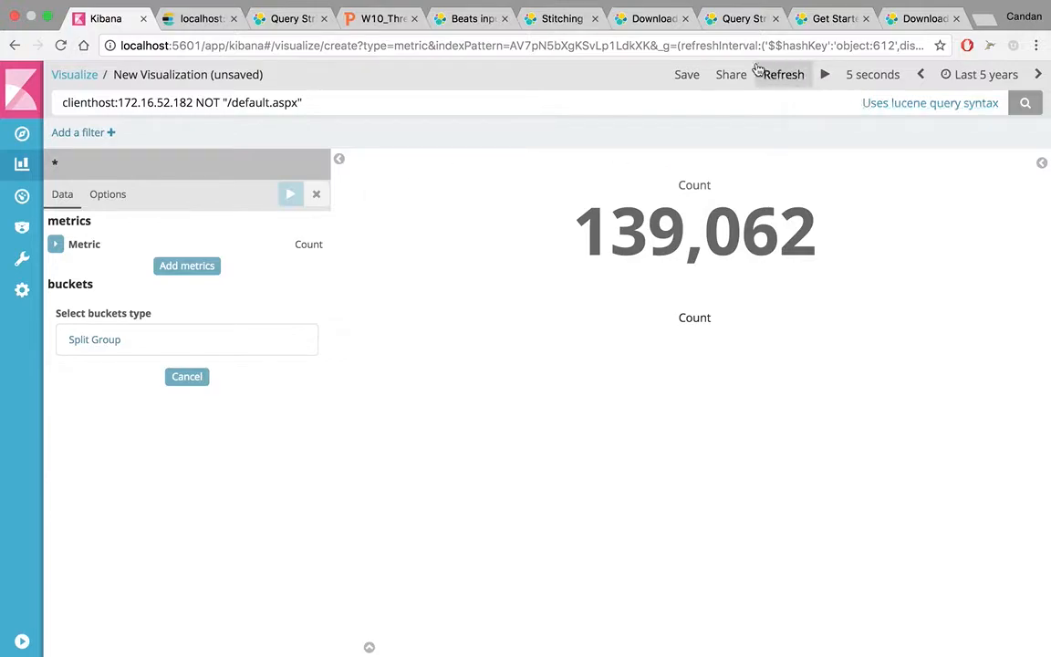
{"action": "left_click", "coordinate": [688, 75]}
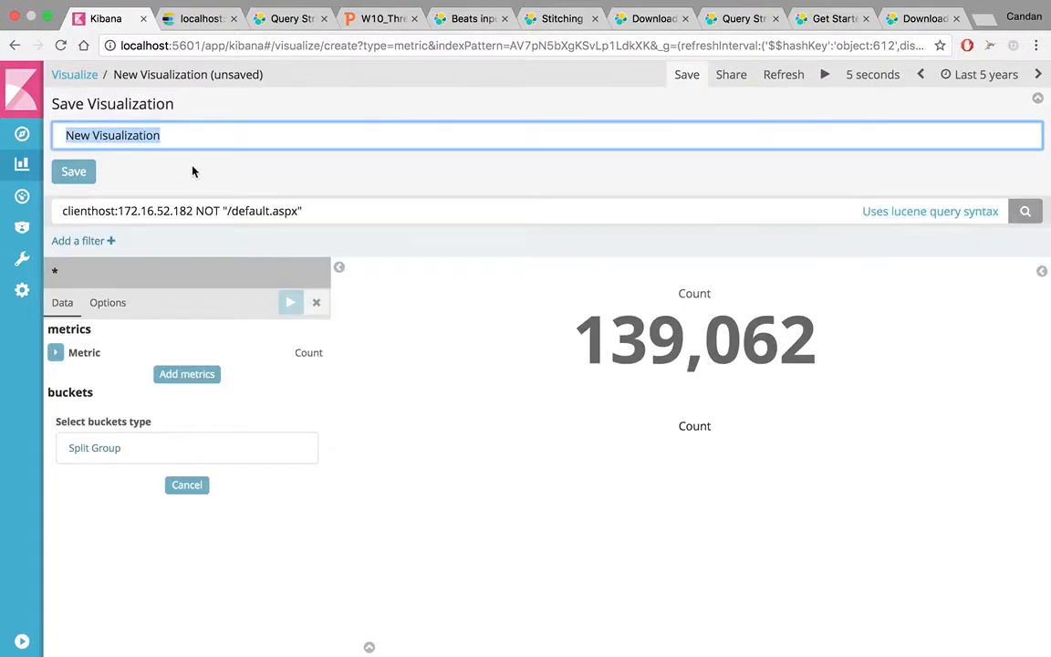
{"action": "type", "text": "172_attacker"}
{"action": "key", "text": "Return"}
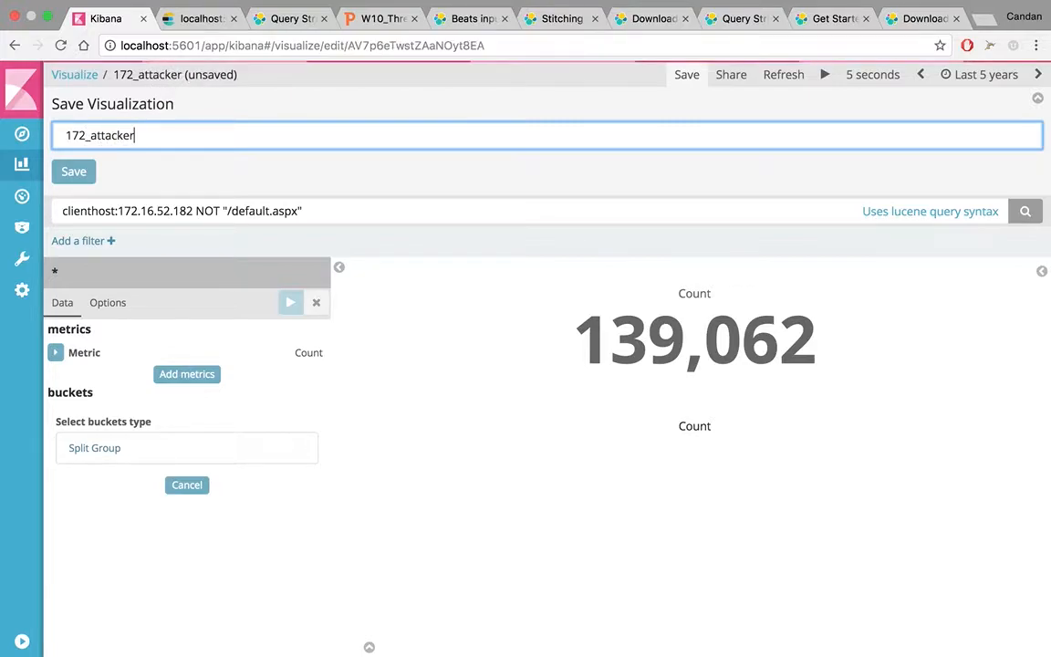
- Add the saved 172_attacker visualization to the unsaved dashboard and close the Add Panels view
{"action": "left_click", "coordinate": [22, 198]}
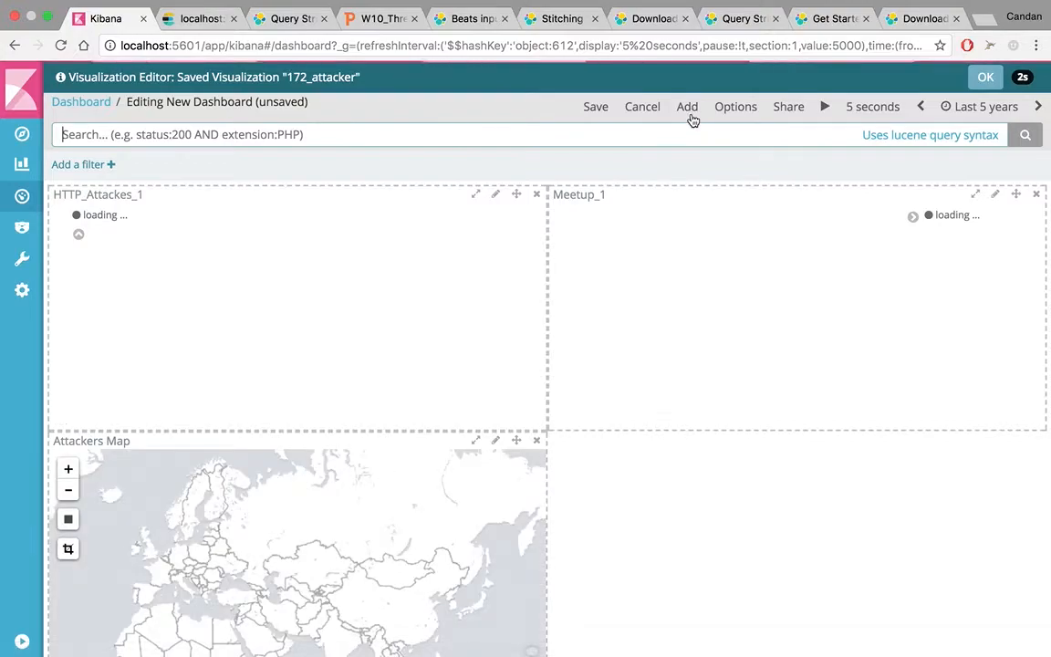
{"action": "left_click", "coordinate": [691, 116]}
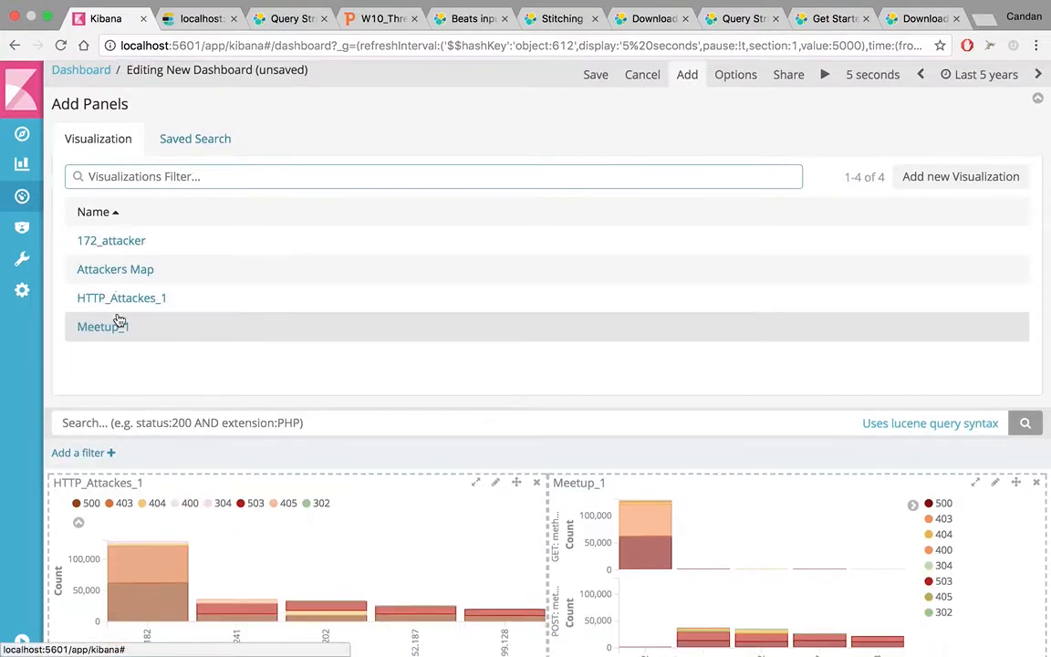
{"action": "left_click", "coordinate": [113, 245]}
{"action": "scroll", "coordinate": [772, 217], "scroll_direction": "down", "scroll_amount": 2}
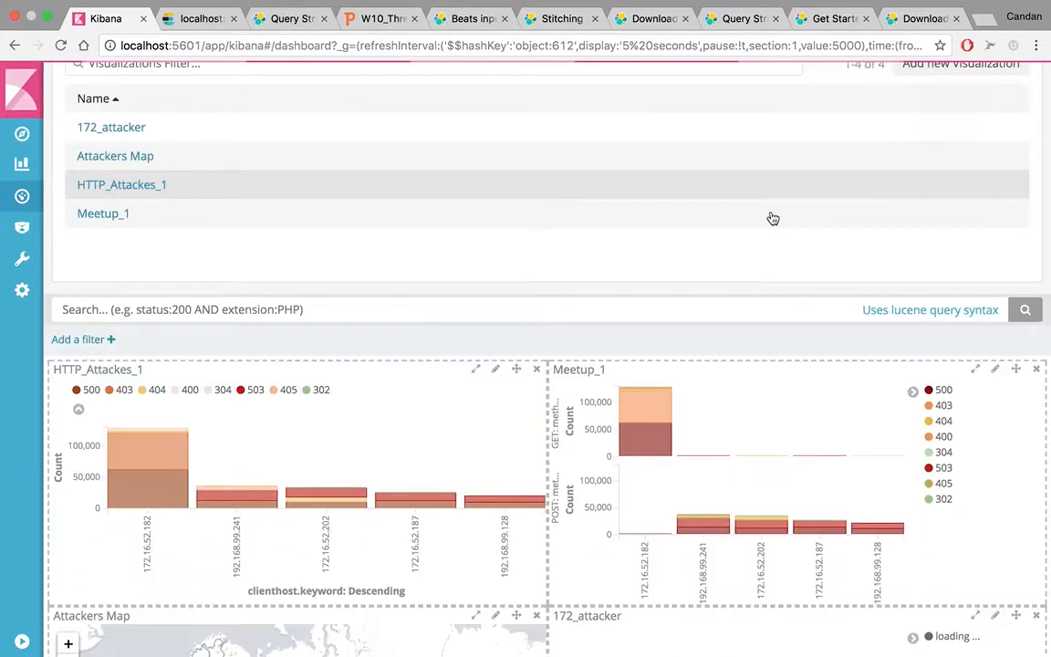
{"action": "scroll", "coordinate": [717, 239], "scroll_direction": "down", "scroll_amount": 3}
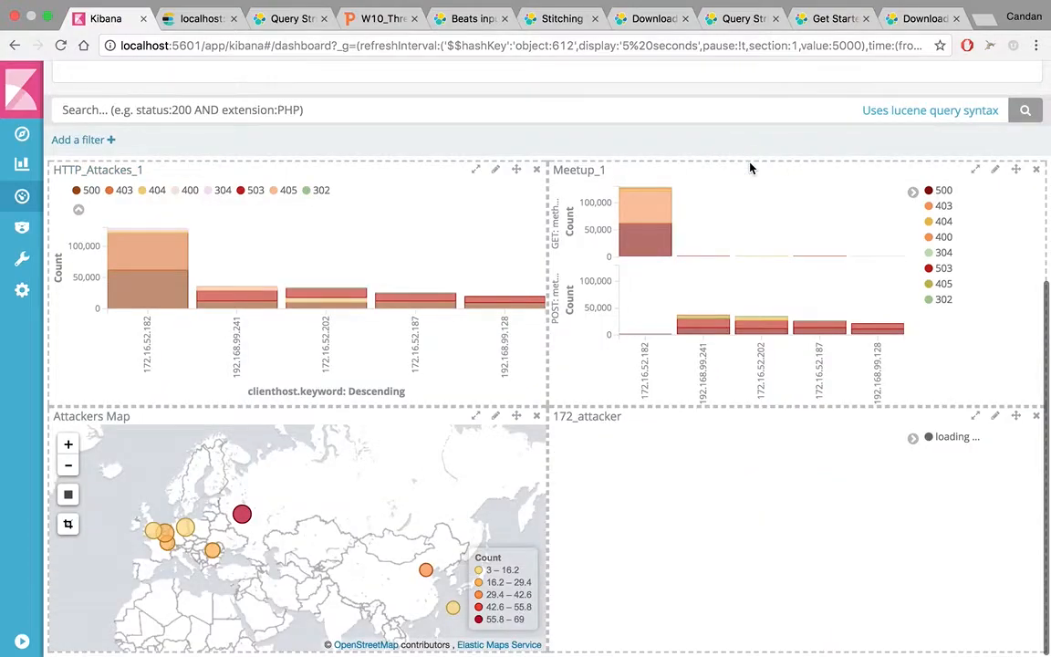
{"action": "scroll", "coordinate": [750, 166], "scroll_direction": "up", "scroll_amount": 5}
{"action": "left_click", "coordinate": [689, 122]}
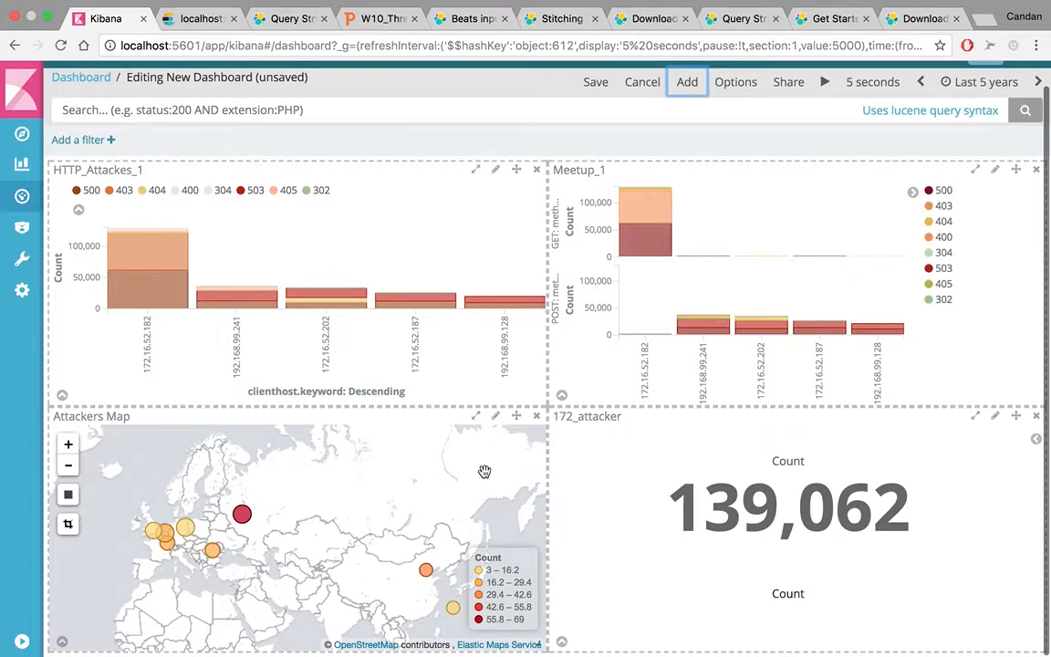
{"action": "scroll", "coordinate": [484, 471], "scroll_direction": "down", "scroll_amount": 1}
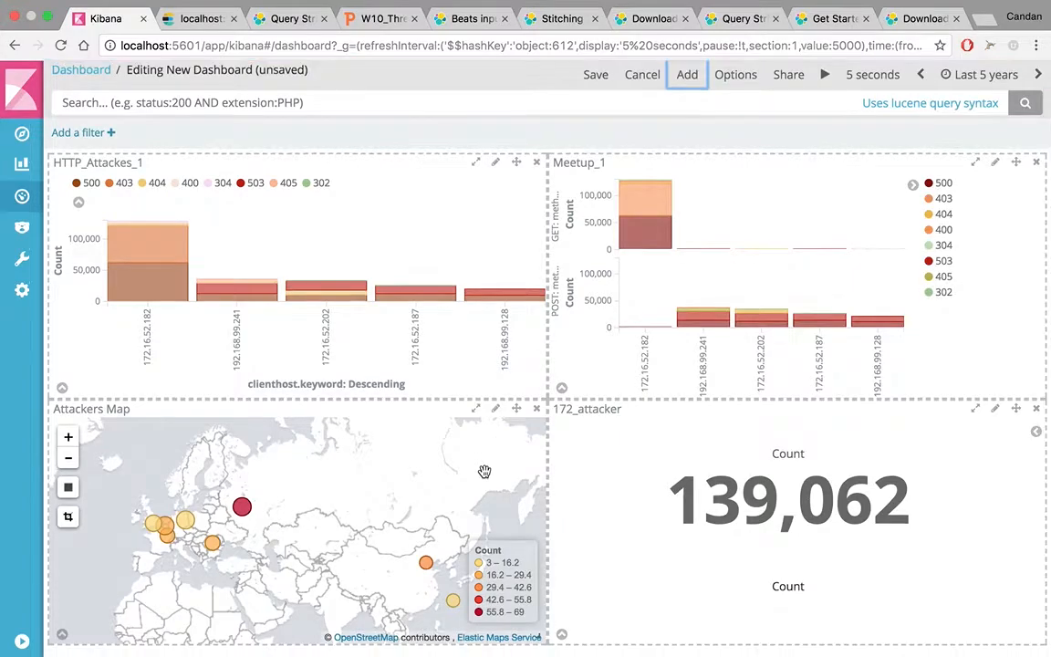
- In Discover, expand the newest /Product.aspx entry and examine its fields, including browser, client host, message and query string
{"action": "left_click", "coordinate": [22, 137]}
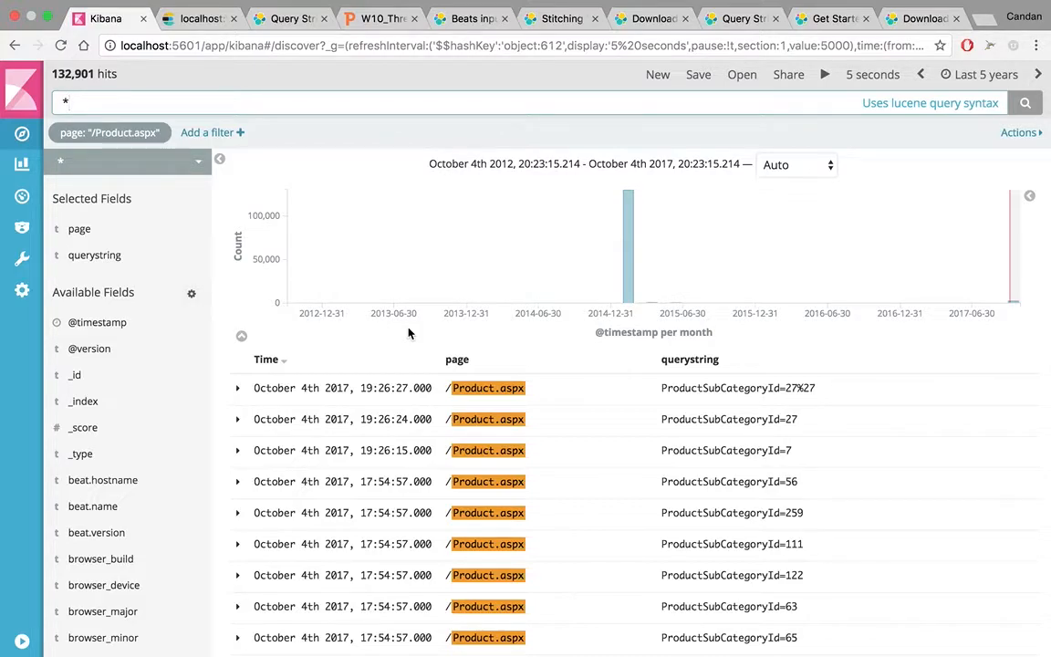
{"action": "left_click", "coordinate": [237, 387]}
{"action": "scroll", "coordinate": [239, 393], "scroll_direction": "down", "scroll_amount": 5}
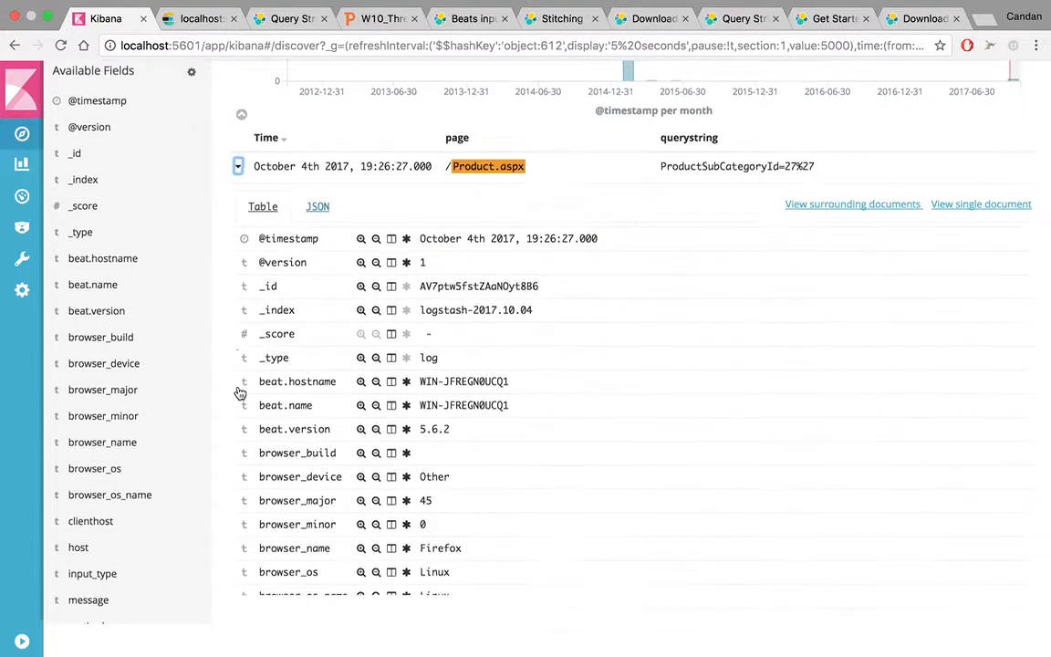
{"action": "scroll", "coordinate": [237, 388], "scroll_direction": "right", "scroll_amount": 1}
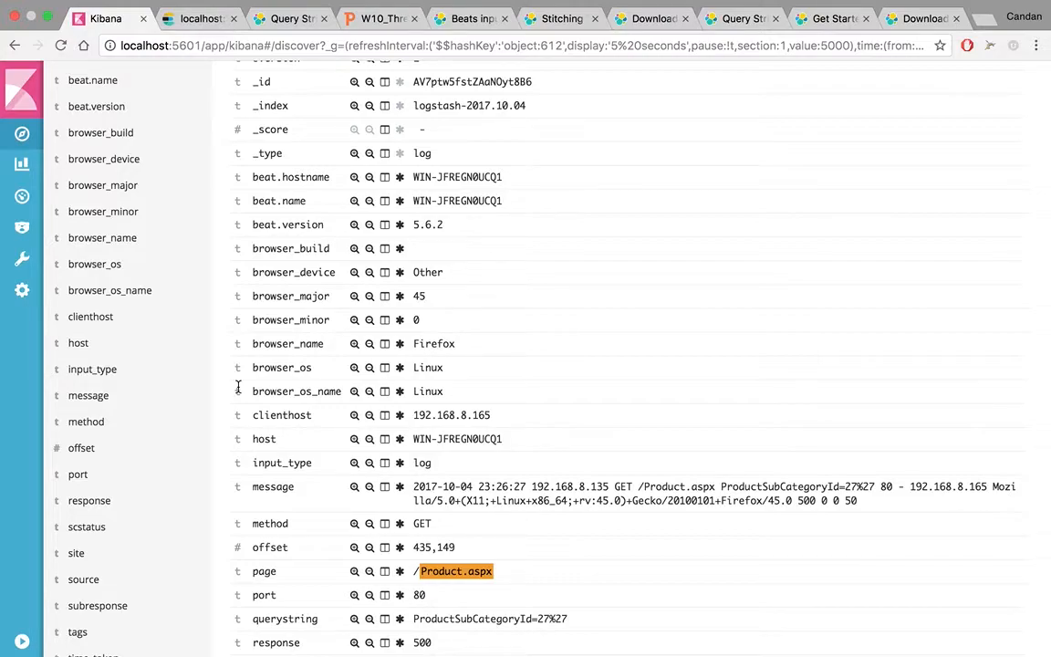
{"action": "scroll", "coordinate": [238, 388], "scroll_direction": "up", "scroll_amount": 10}
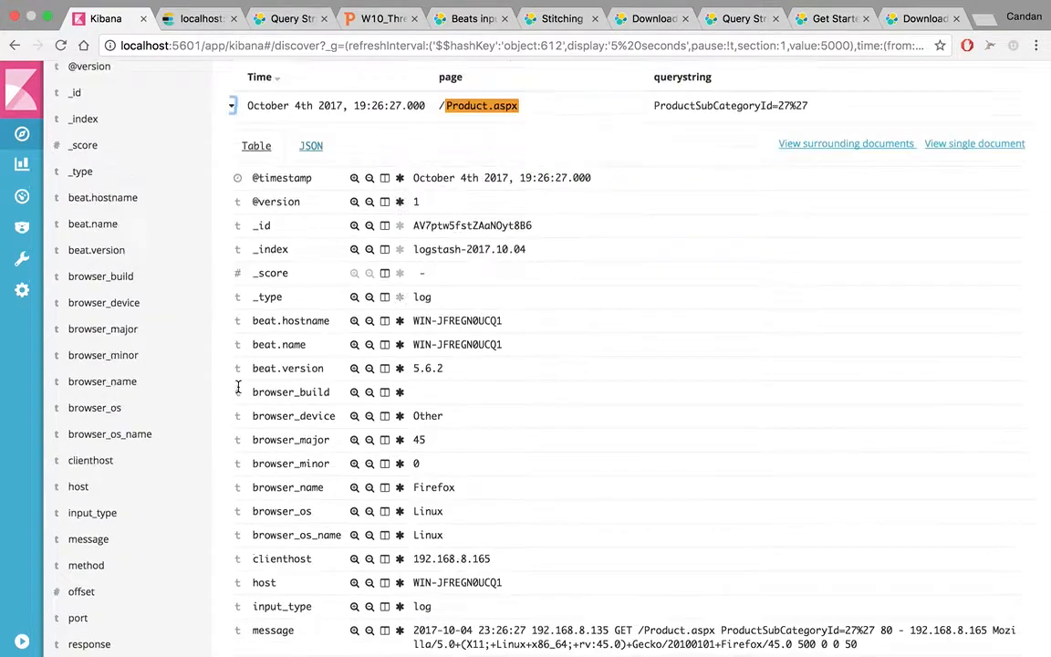
- Reset the Discover search to clear the page filter and set the time range to Last 15 minutes
{"action": "left_click", "coordinate": [23, 137]}
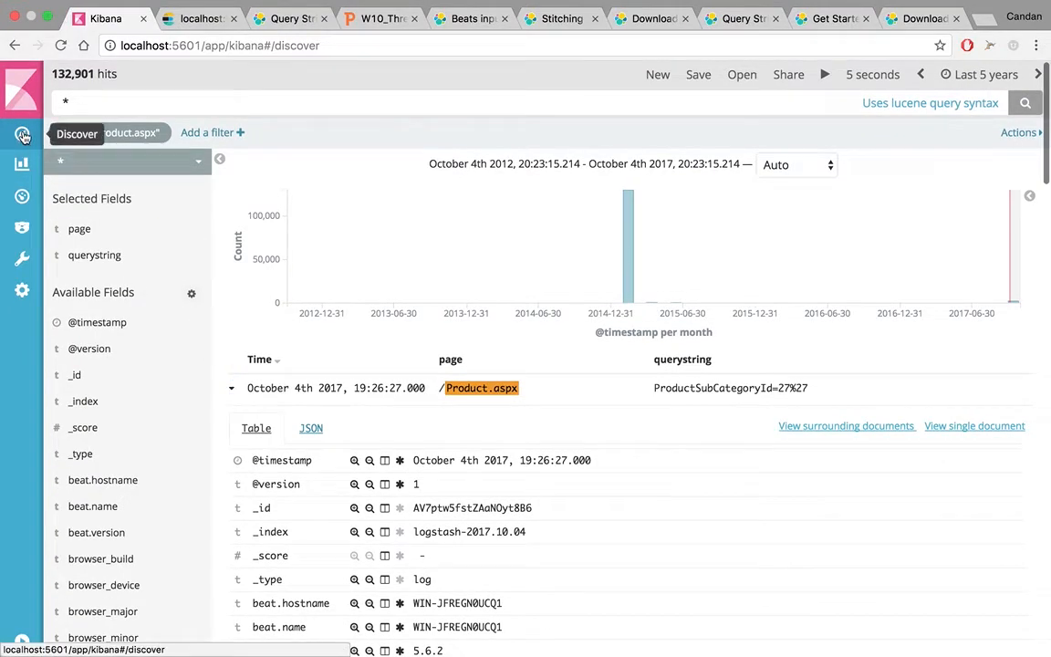
{"action": "left_click", "coordinate": [981, 74]}
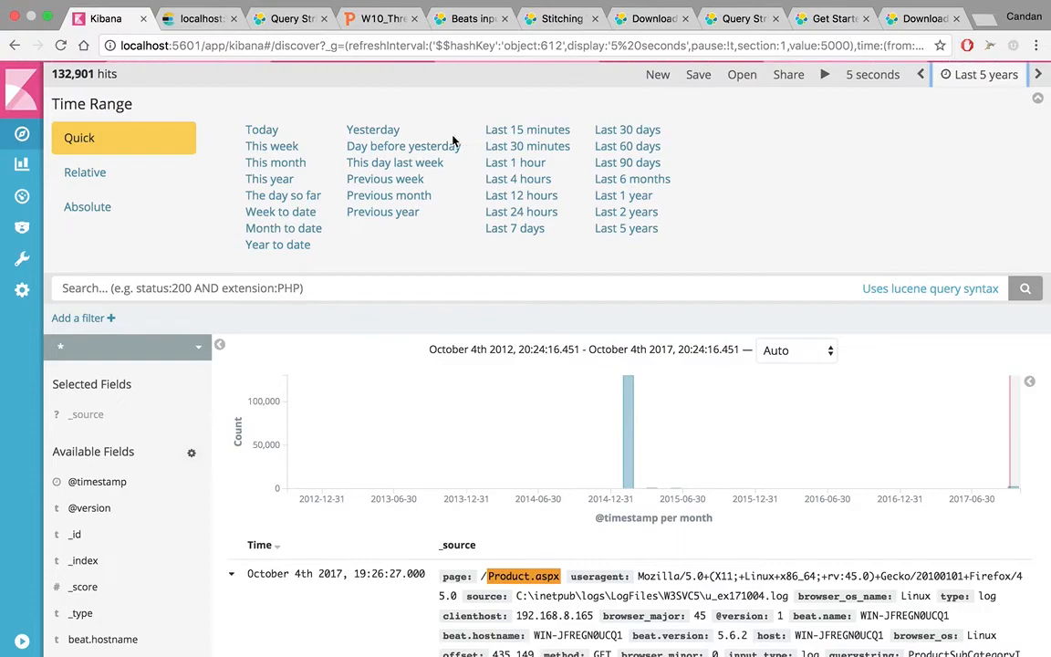
{"action": "left_click", "coordinate": [503, 133]}
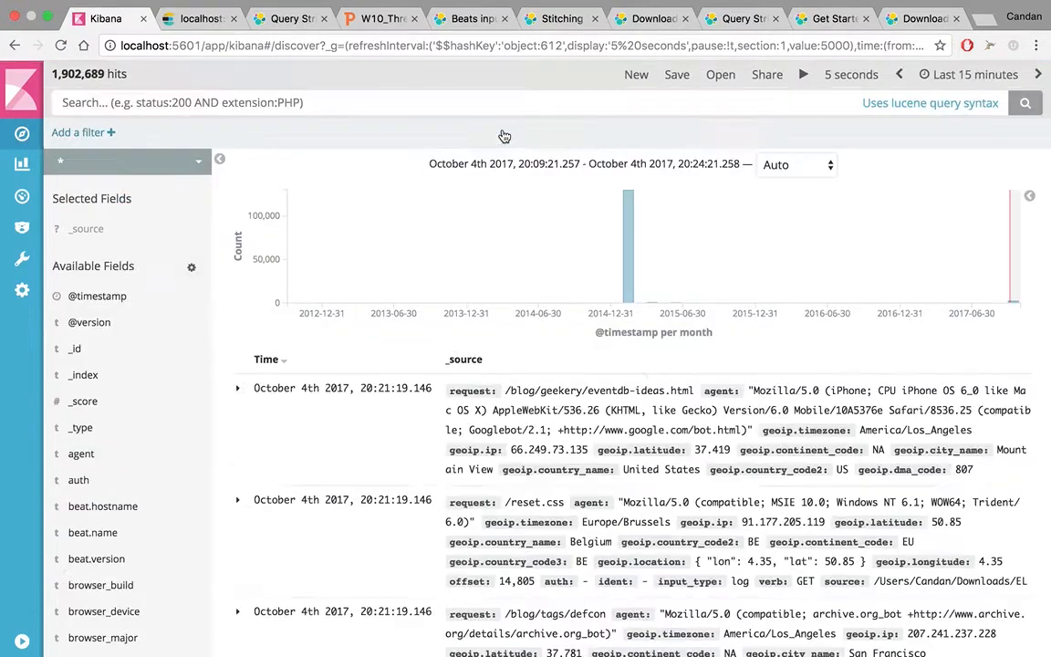
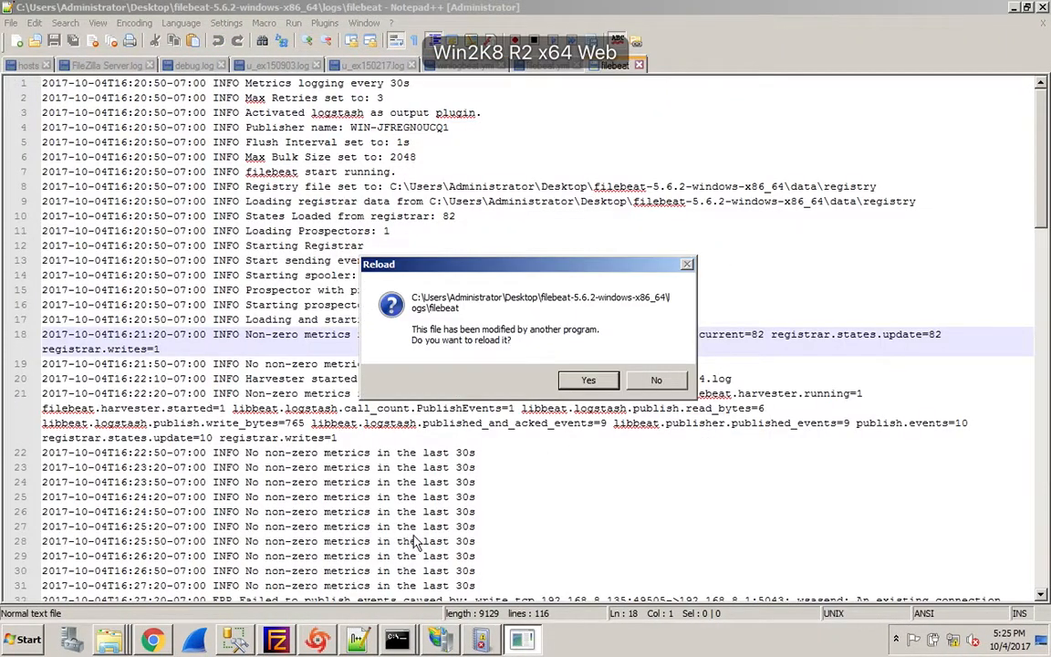
- Switch to Notepad++ on the Windows web server, reload the modified filebeat log and read its latest entries
{"action": "left_click", "coordinate": [589, 378]}
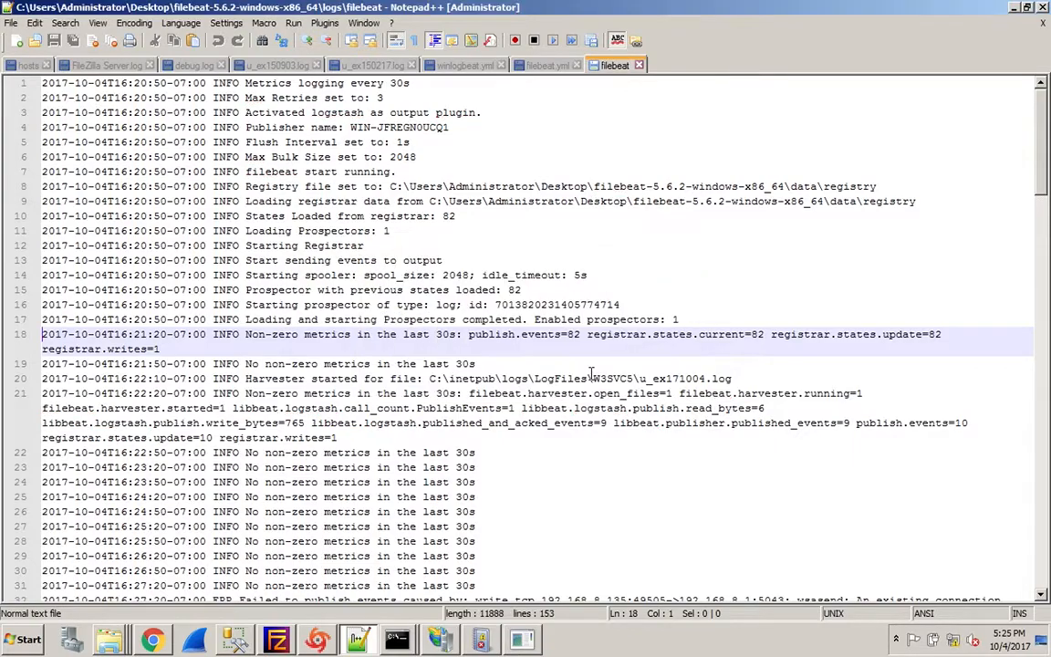
{"action": "scroll", "coordinate": [591, 373], "scroll_direction": "down", "scroll_amount": 20}
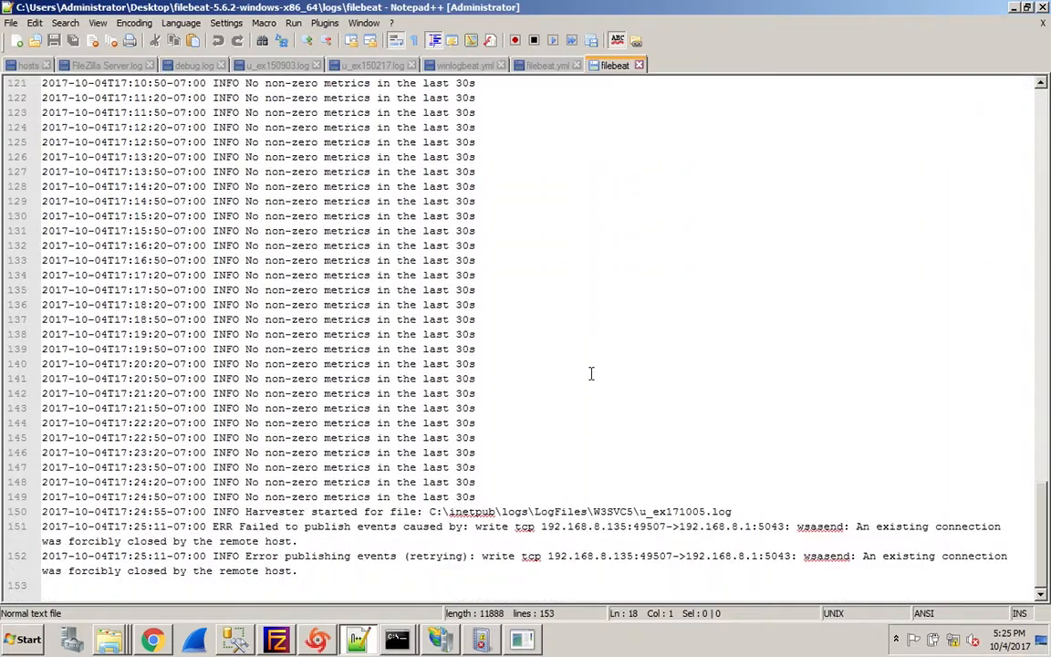
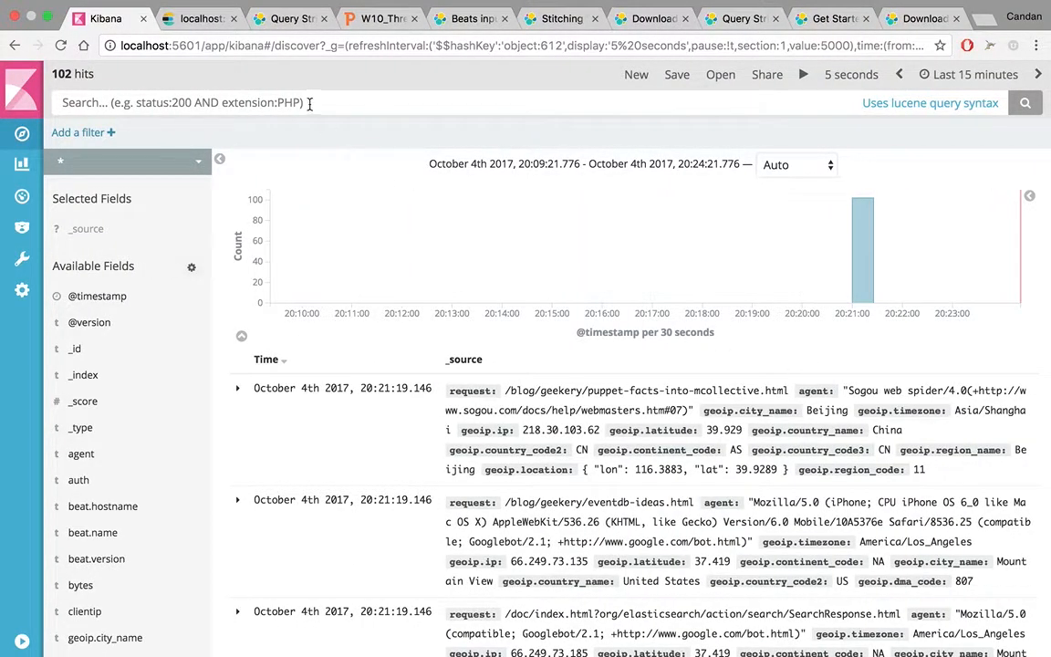
- Return to Kibana Discover, start the 5-second auto-refresh and highlight the sqlmap user agent in the newest entry
{"action": "left_click", "coordinate": [802, 75]}
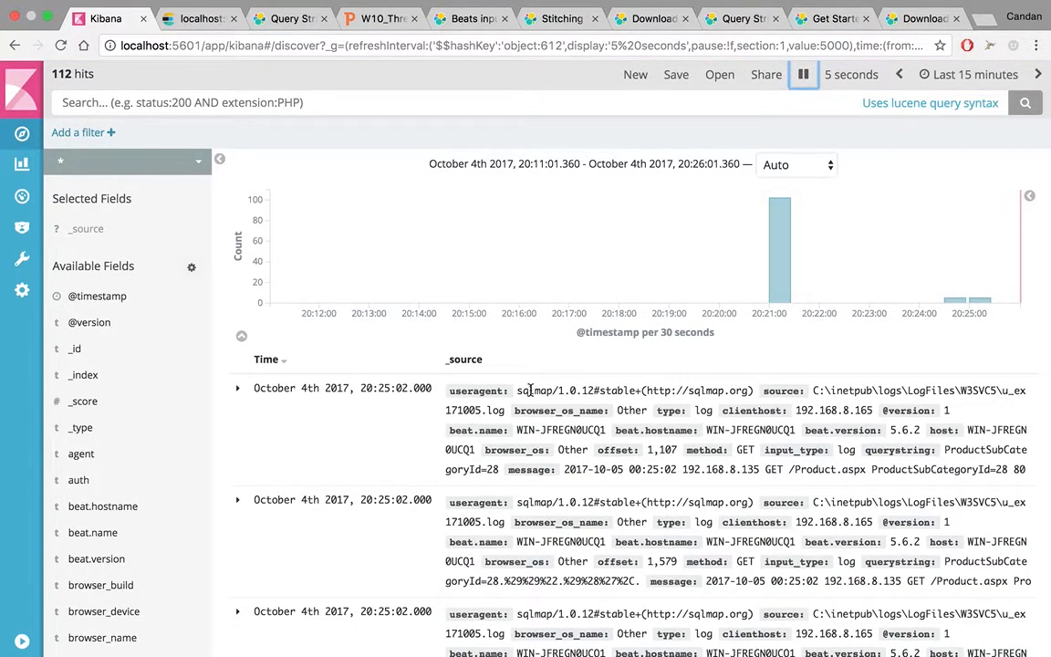
{"action": "left_click_drag", "start_coordinate": [529, 390], "coordinate": [713, 390]}
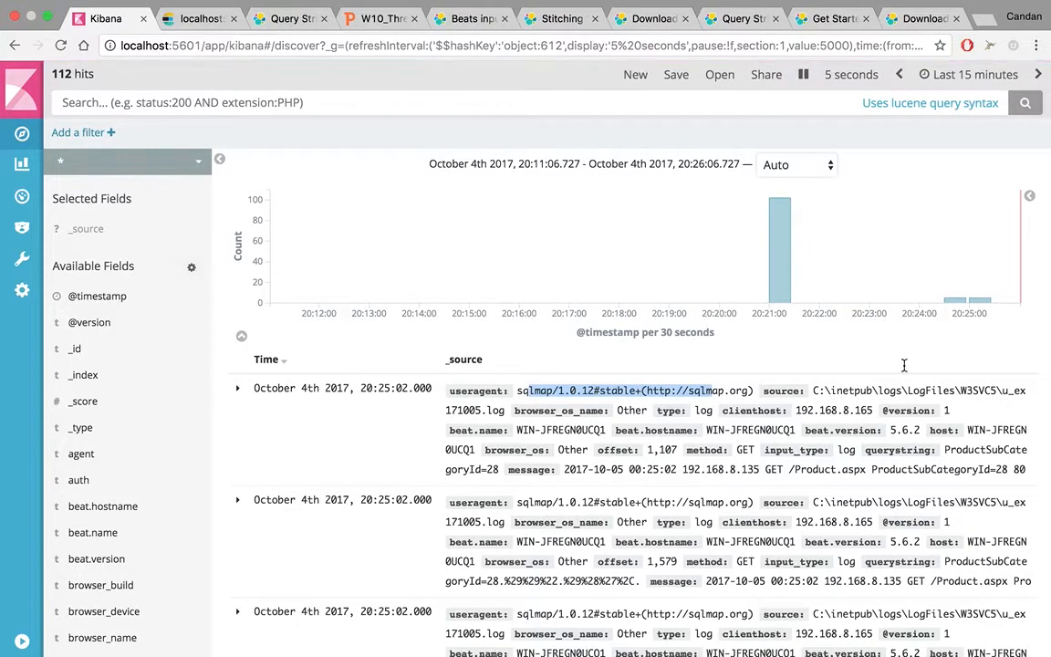
{"action": "mouse_move", "coordinate": [979, 305]}
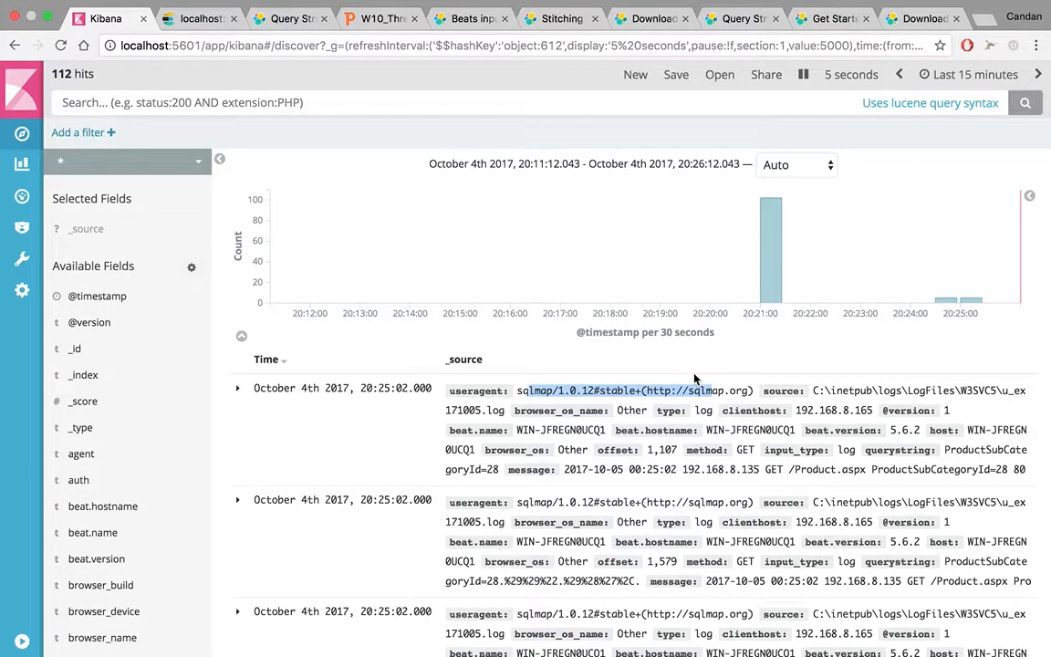
{"action": "left_click", "coordinate": [309, 98]}
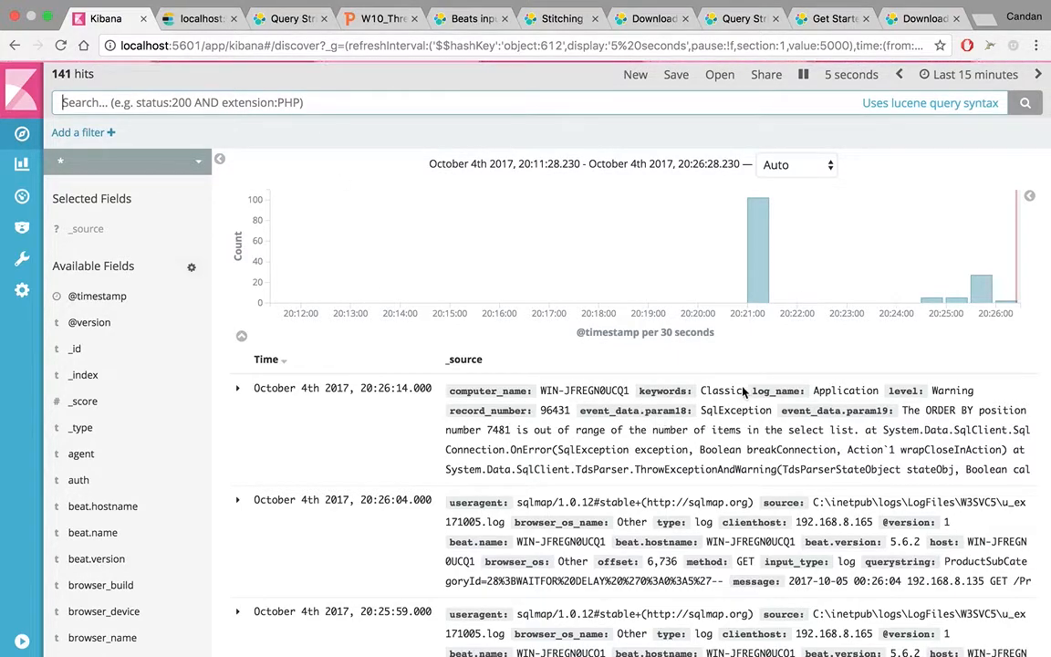
- Expand the newest Application log event and examine its event_data fields, including the SqlException stack trace
{"action": "double_click", "coordinate": [826, 390]}
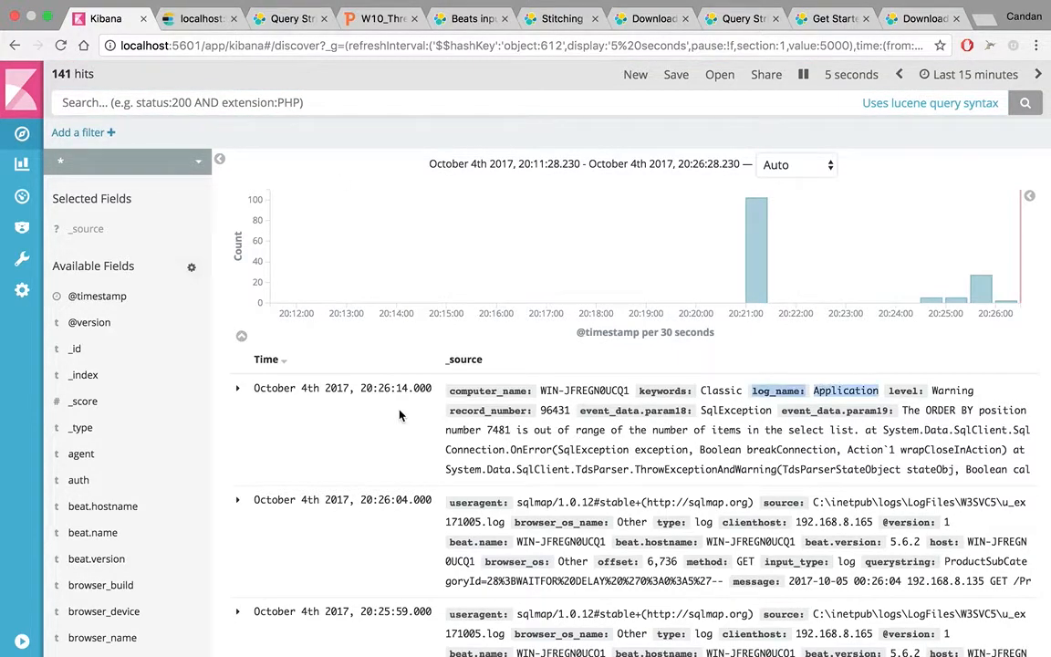
{"action": "left_click", "coordinate": [238, 388]}
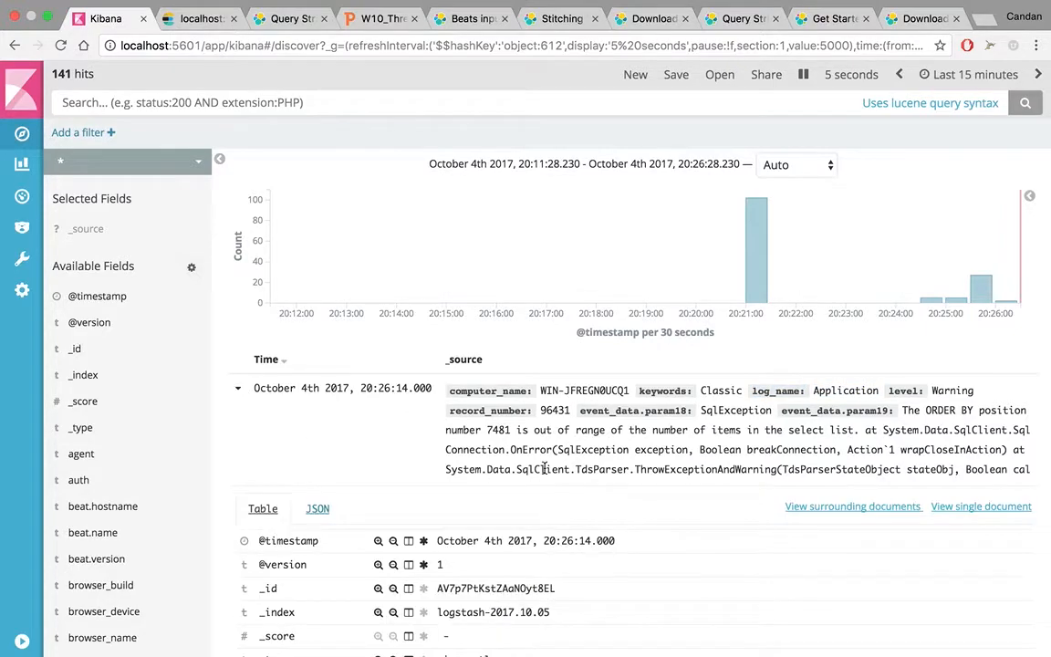
{"action": "scroll", "coordinate": [541, 473], "scroll_direction": "down", "scroll_amount": 2}
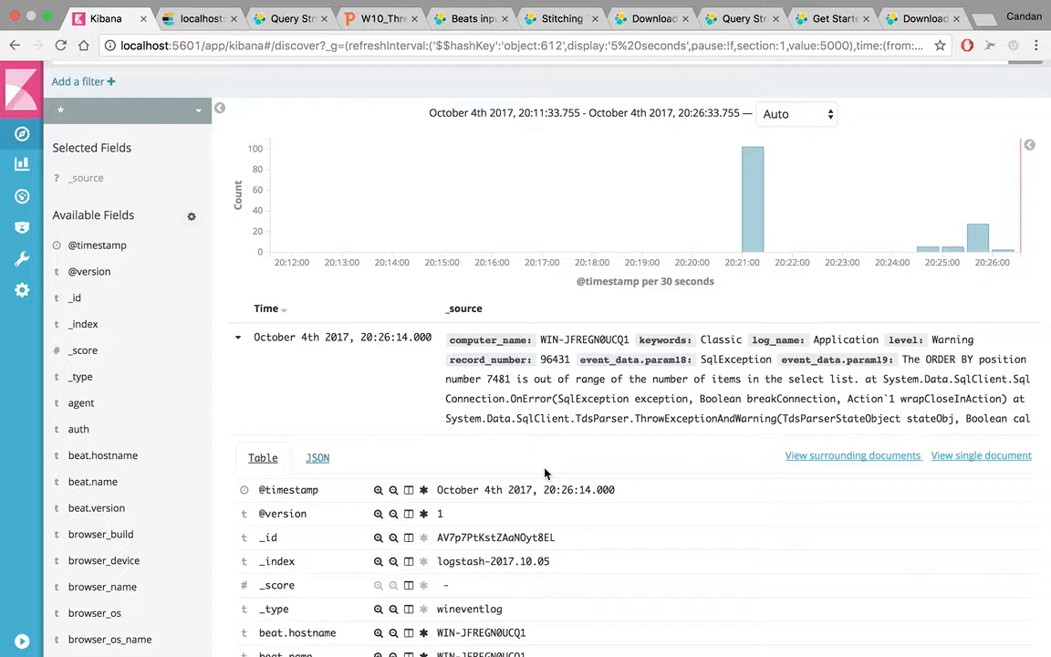
{"action": "scroll", "coordinate": [546, 472], "scroll_direction": "down", "scroll_amount": 10}
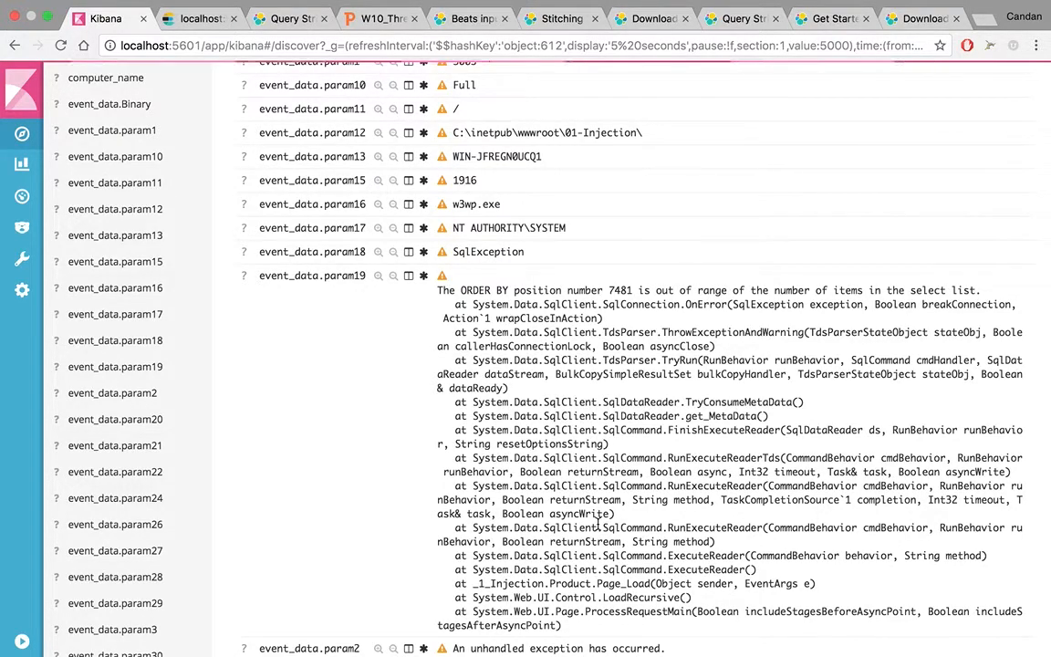
{"action": "scroll", "coordinate": [597, 521], "scroll_direction": "up", "scroll_amount": 20}
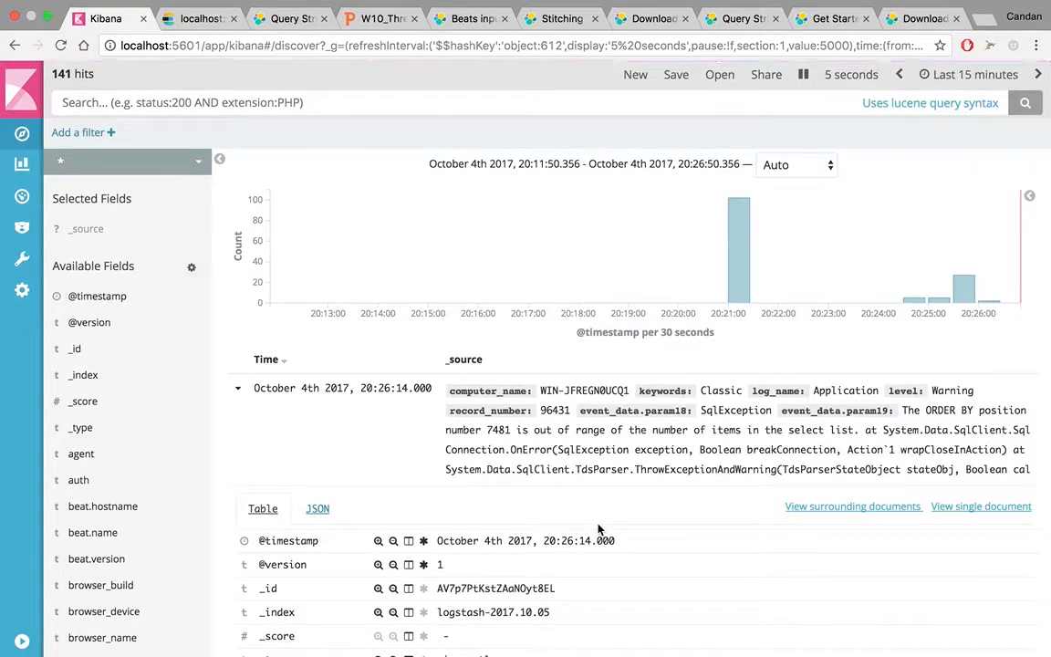
- Switch to Finder, open 6-logstash.config from the logstash-5.6.2 folder in Visual Studio Code, and close it after viewing its contents
{"action": "key", "text": "ctrl+Left"}
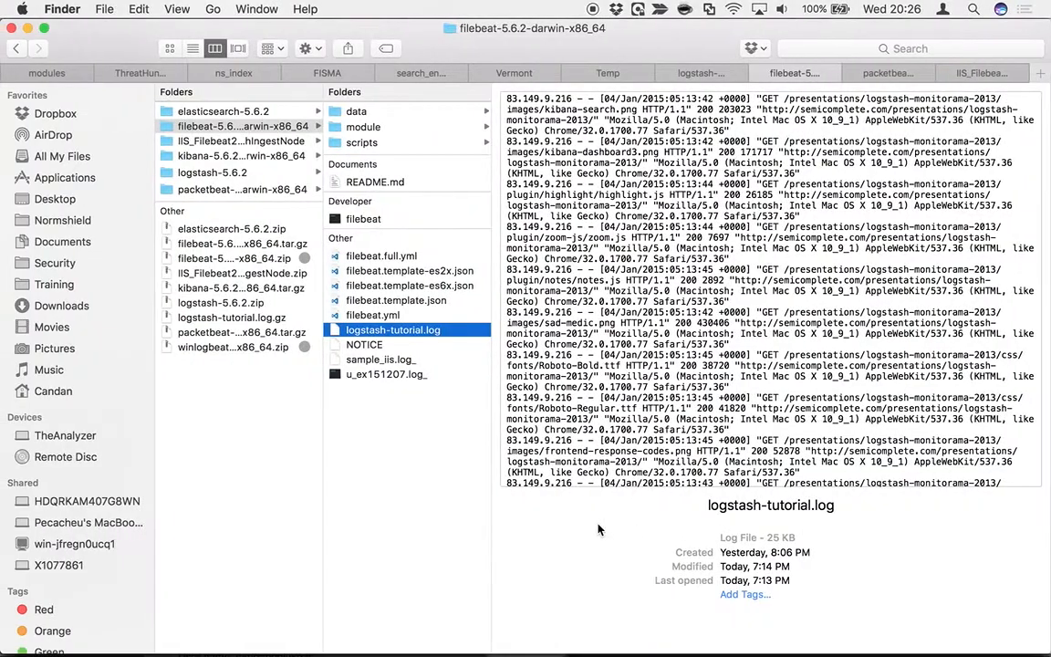
{"action": "mouse_move", "coordinate": [644, 644]}
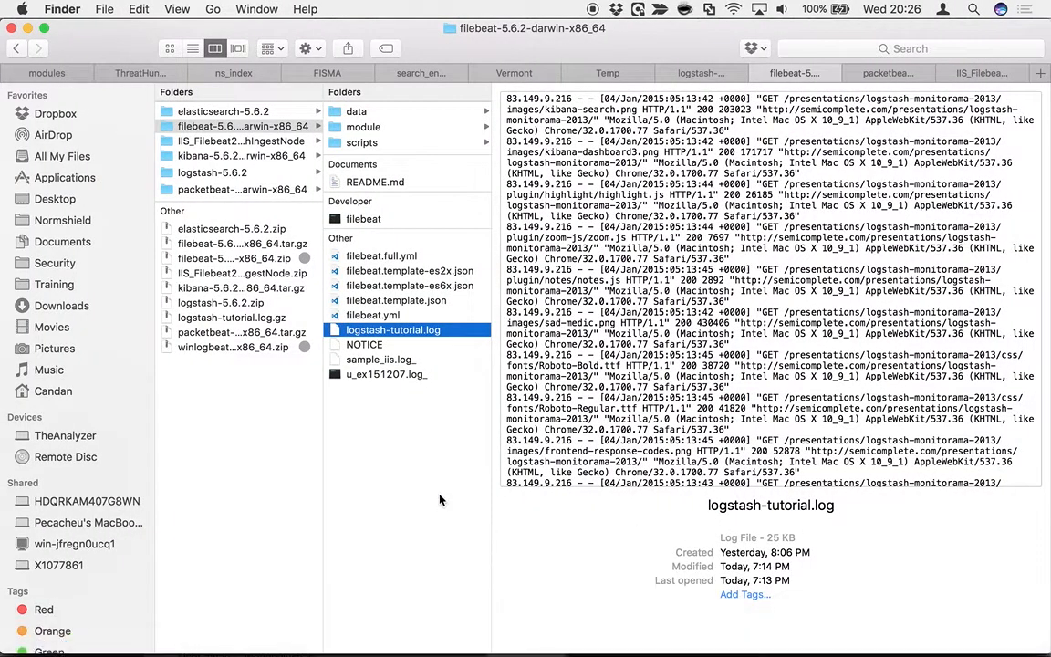
{"action": "left_click", "coordinate": [700, 73]}
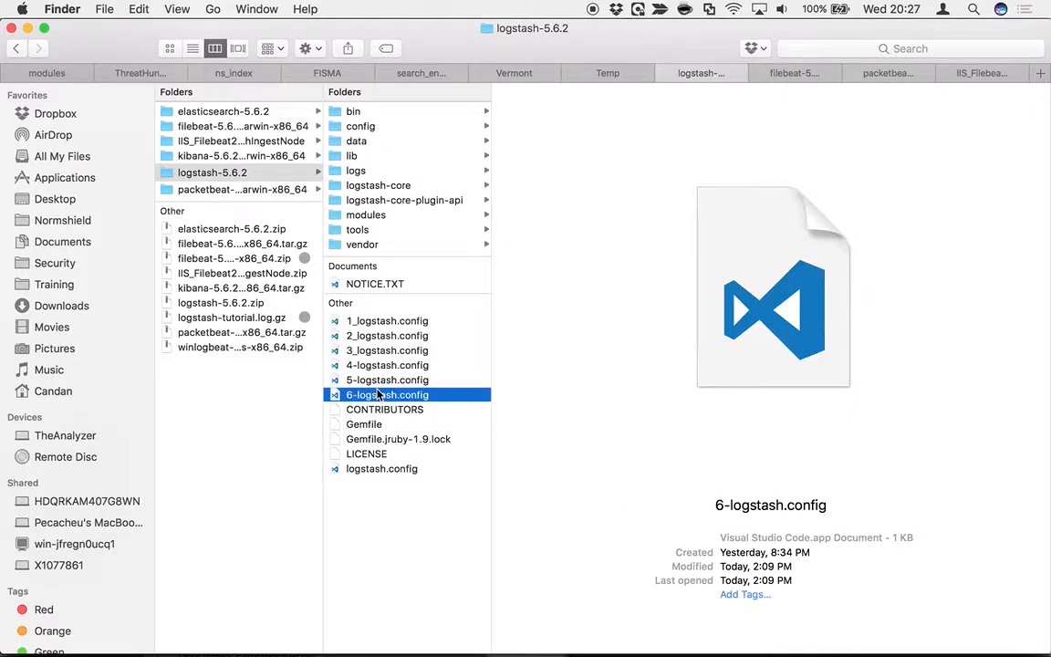
{"action": "double_click", "coordinate": [378, 394]}
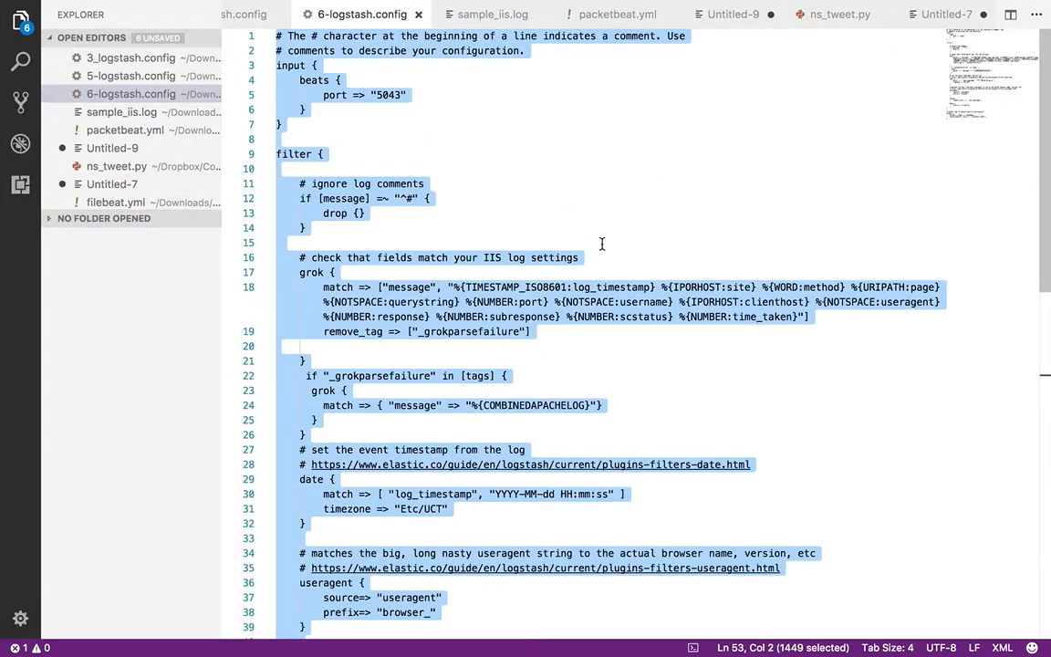
{"action": "left_click", "coordinate": [602, 244]}
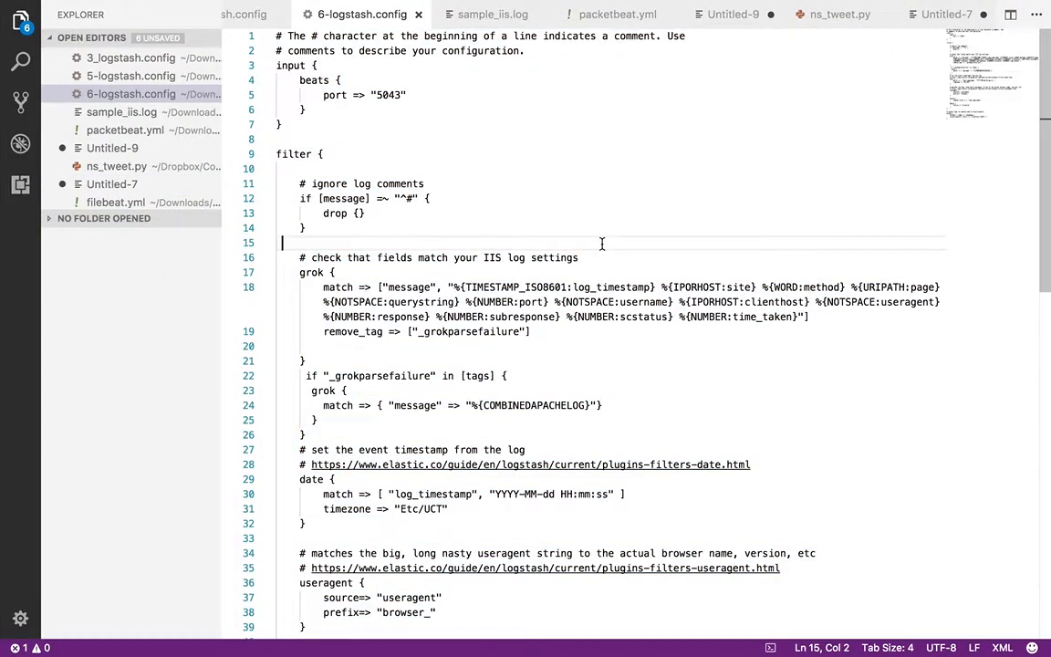
{"action": "left_click", "coordinate": [419, 15]}
- Open 5-logstash.config from the open editors and copy its entire twitter input block
{"action": "scroll", "coordinate": [111, 79], "scroll_direction": "up", "scroll_amount": 3}
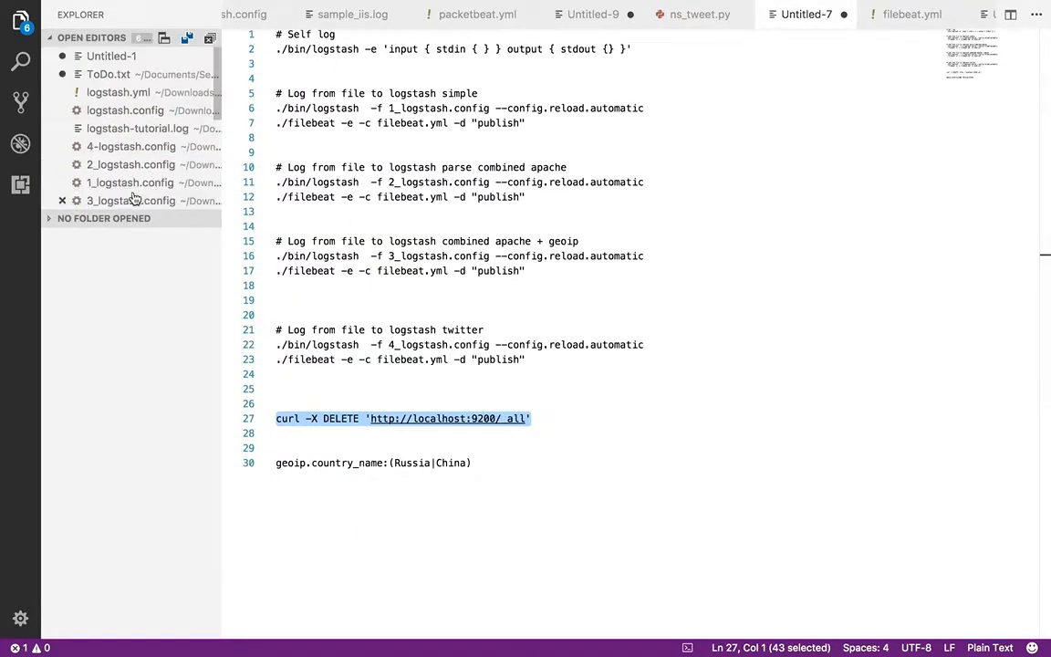
{"action": "scroll", "coordinate": [132, 192], "scroll_direction": "down", "scroll_amount": 3}
{"action": "left_click", "coordinate": [118, 140]}
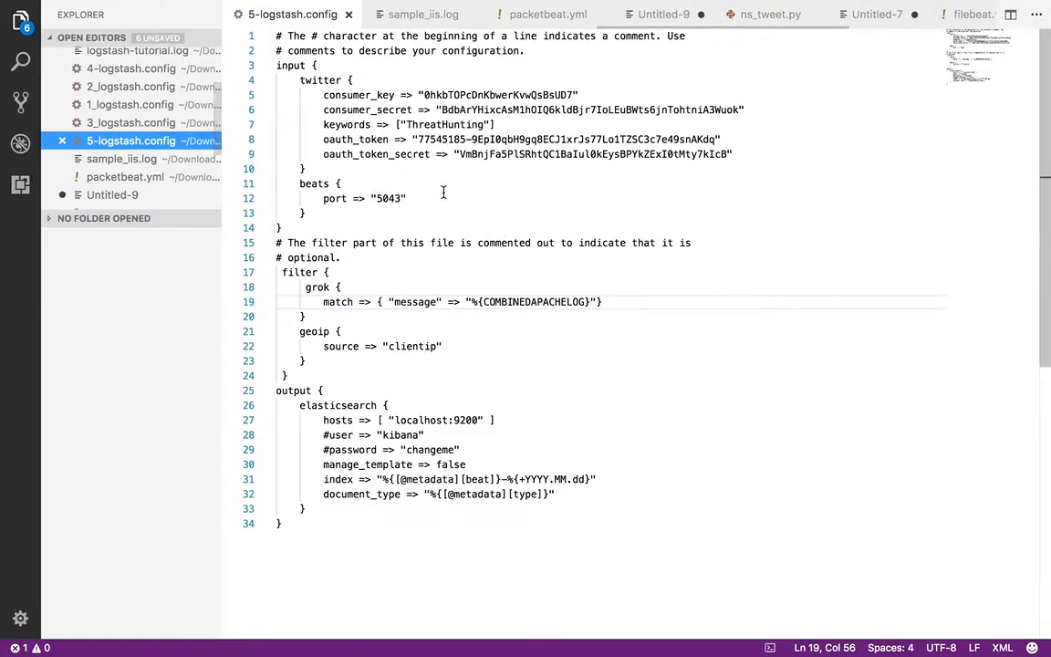
{"action": "left_click_drag", "start_coordinate": [306, 169], "coordinate": [272, 89]}
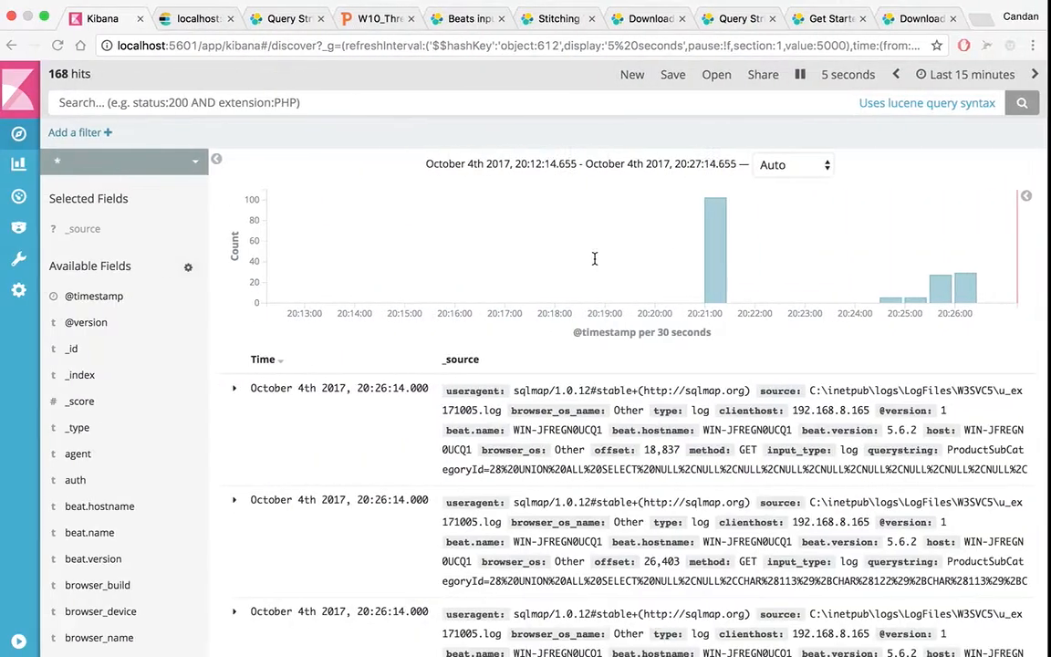
- Return to Visual Studio Code and open logstash.config from the open editors at its input section
{"action": "key", "text": "ctrl+Right"}
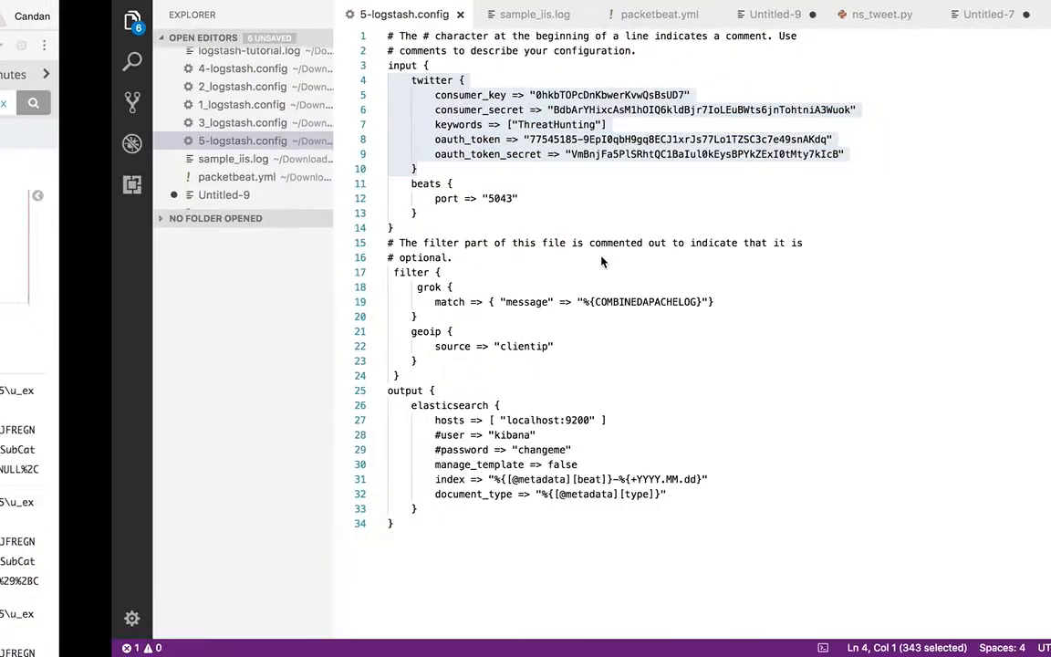
{"action": "scroll", "coordinate": [108, 146], "scroll_direction": "up", "scroll_amount": 3}
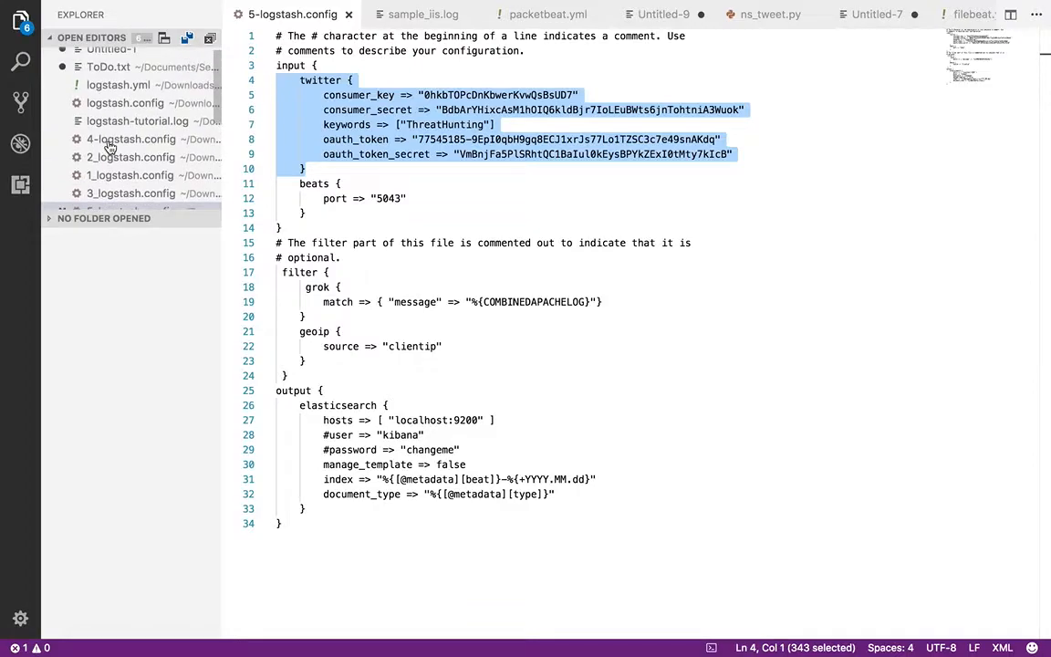
{"action": "scroll", "coordinate": [128, 155], "scroll_direction": "down", "scroll_amount": 4}
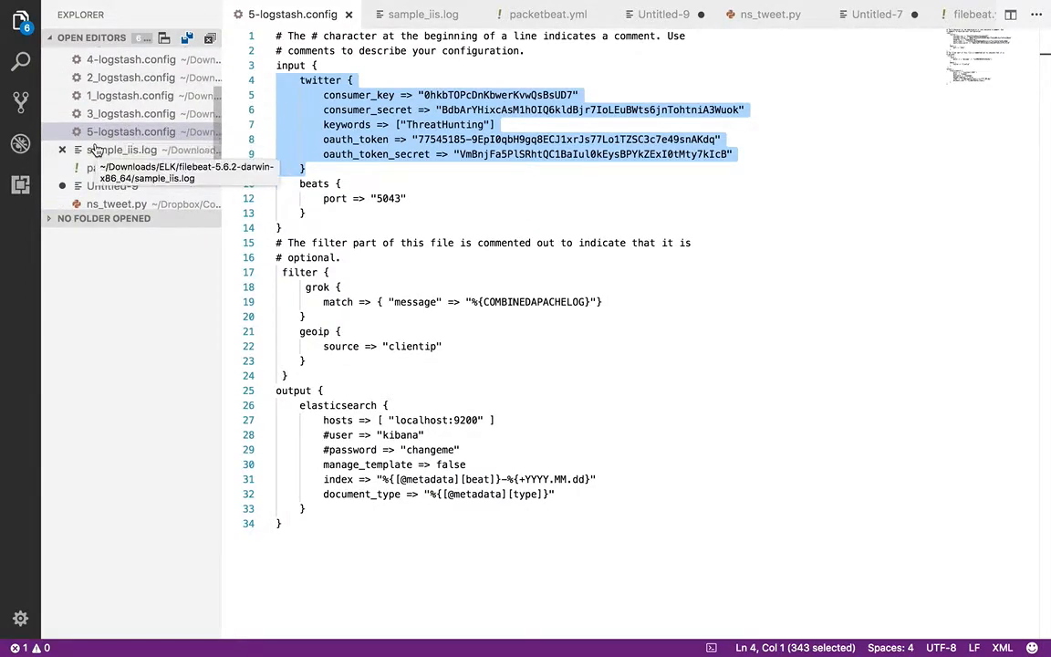
{"action": "scroll", "coordinate": [95, 156], "scroll_direction": "up", "scroll_amount": 3}
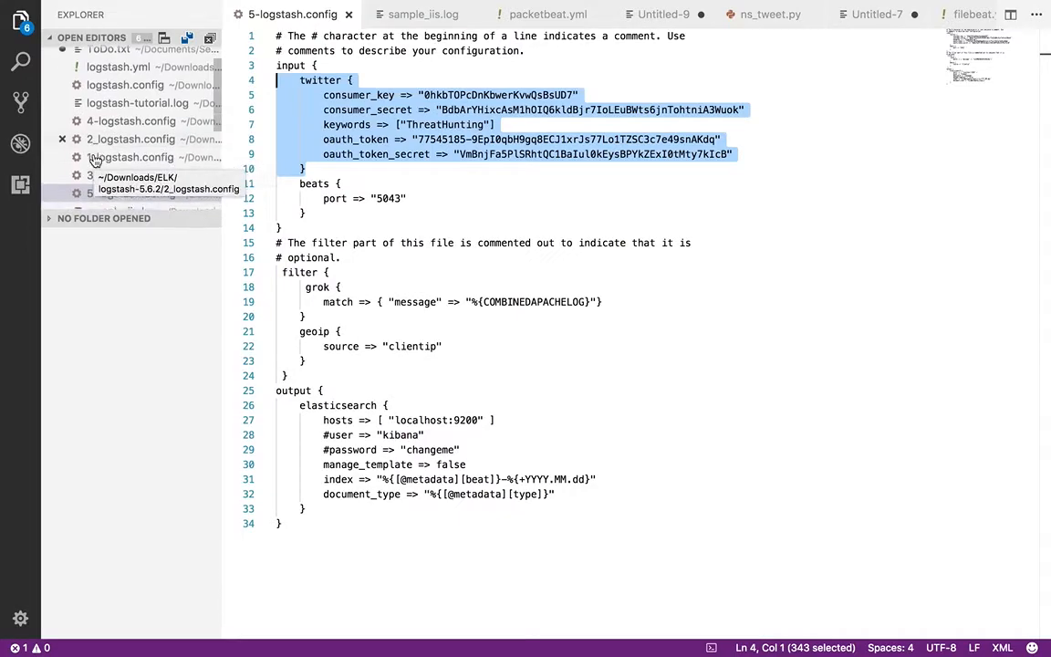
{"action": "left_click", "coordinate": [125, 85]}
{"action": "scroll", "coordinate": [514, 188], "scroll_direction": "up", "scroll_amount": 1}
{"action": "scroll", "coordinate": [514, 188], "scroll_direction": "up", "scroll_amount": 5}
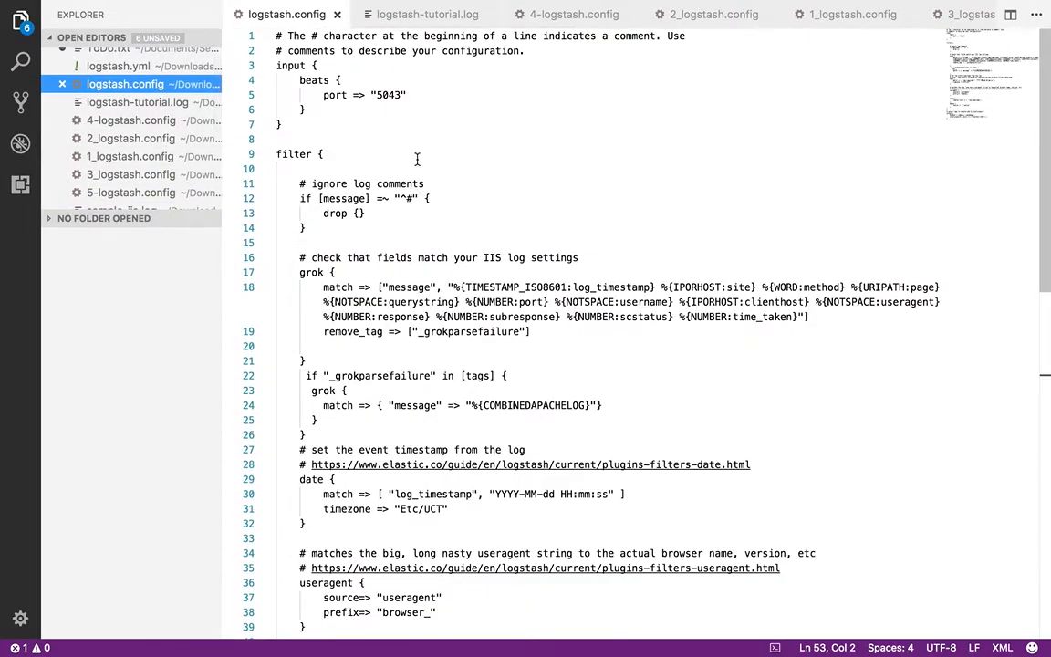
- Paste the twitter input block with its API keys and OAuth tokens below the beats block, fix its indentation, and return to Kibana Discover
{"action": "left_click", "coordinate": [332, 109]}
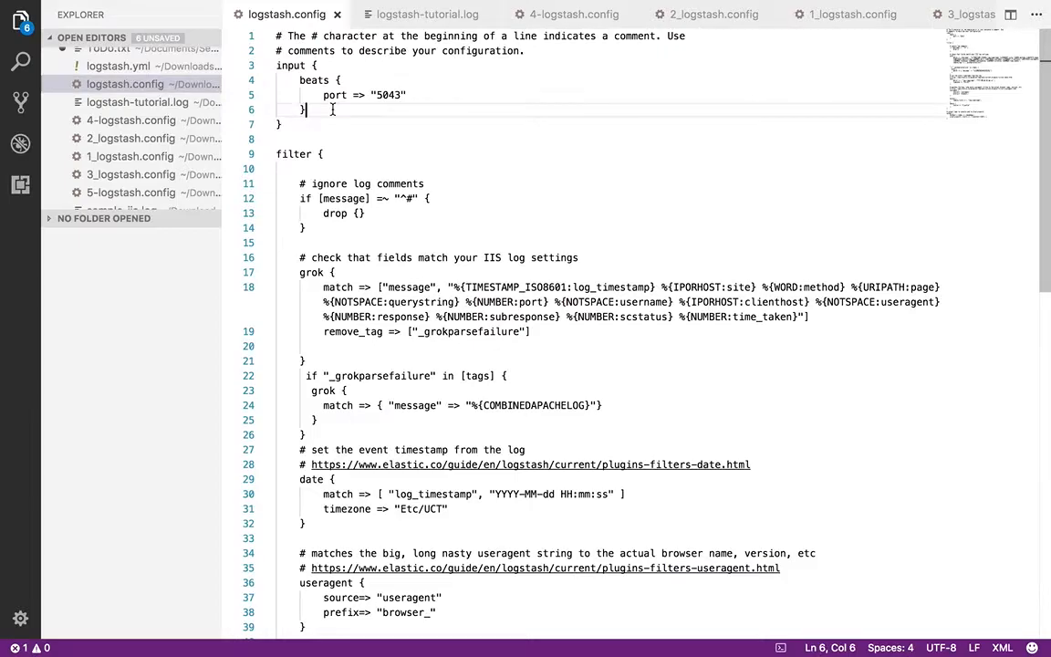
{"action": "key", "text": "Return"}
{"action": "key", "text": "super+v"}
{"action": "left_click", "coordinate": [322, 124]}
{"action": "key", "text": "BackSpace"}
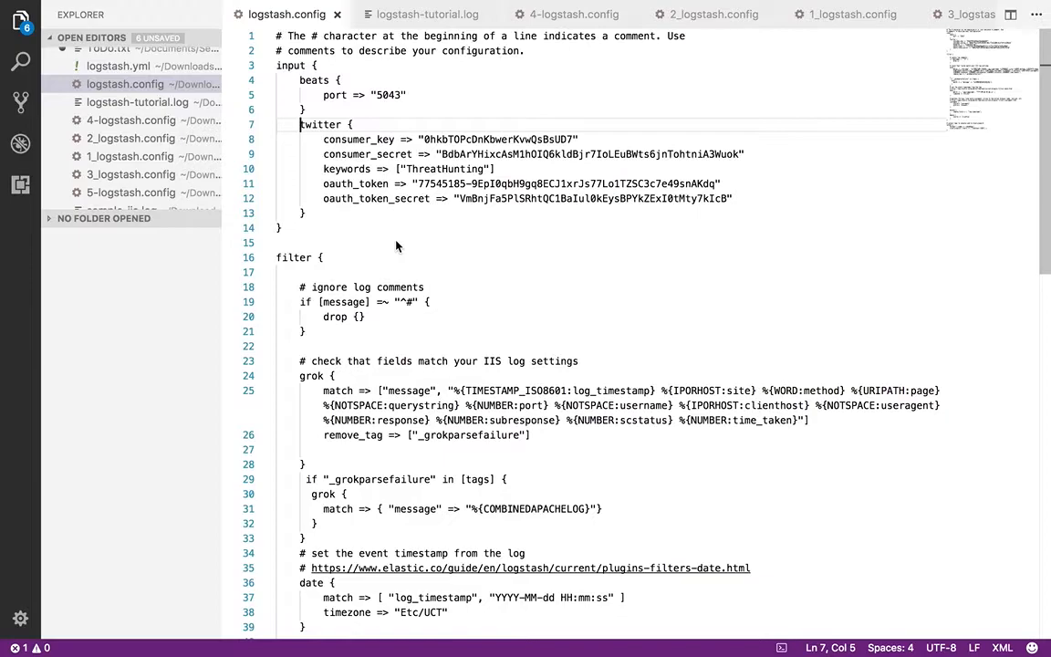
{"action": "key", "text": "ctrl+Left"}
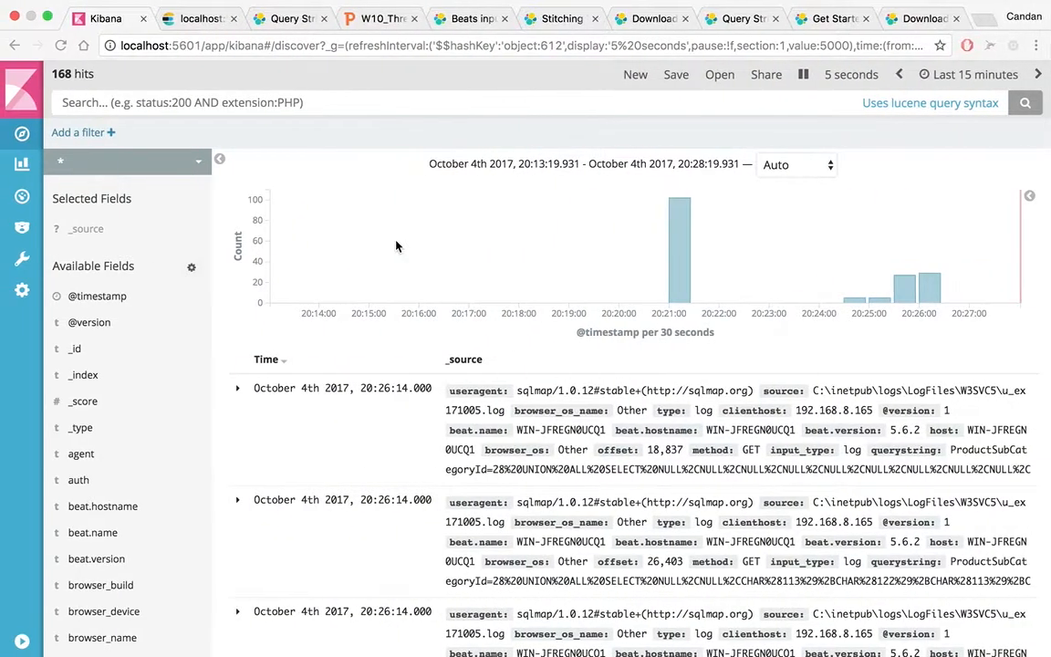